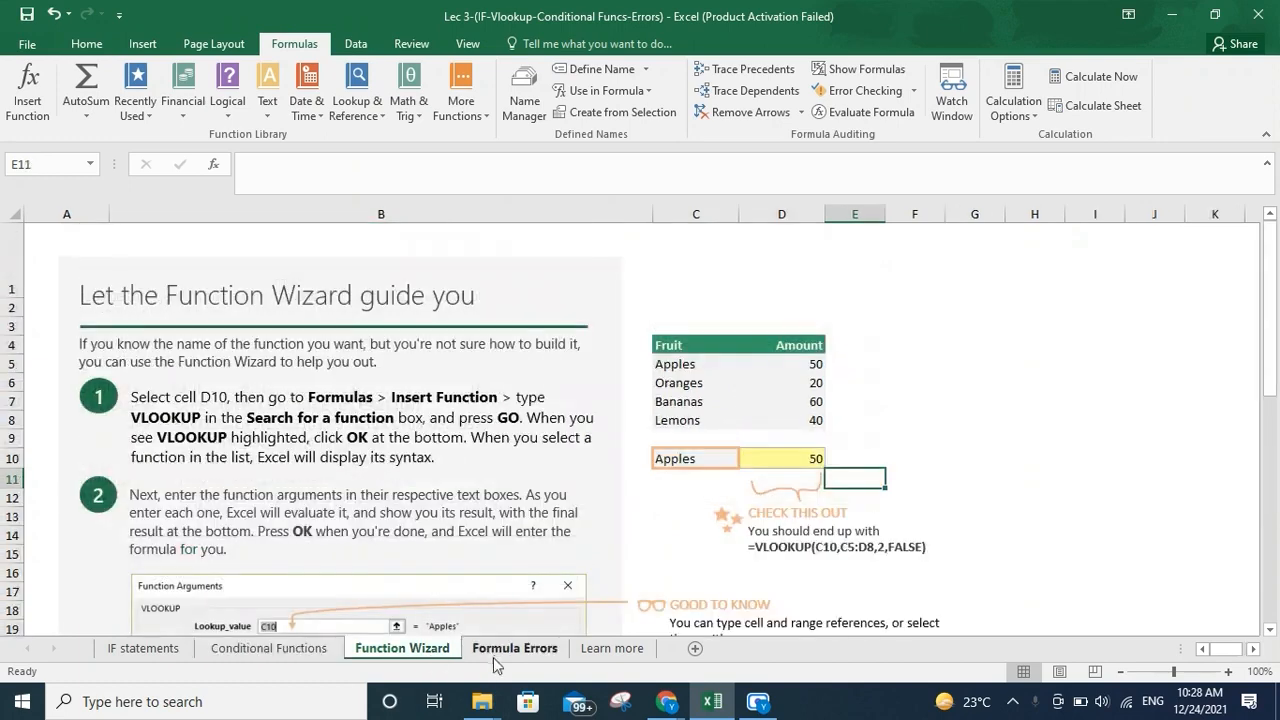
On the IF statements sheet, begin an IF formula in D9 that tests whether C9 equals "Apple"
left_click(494, 655)
left_click(175, 652)
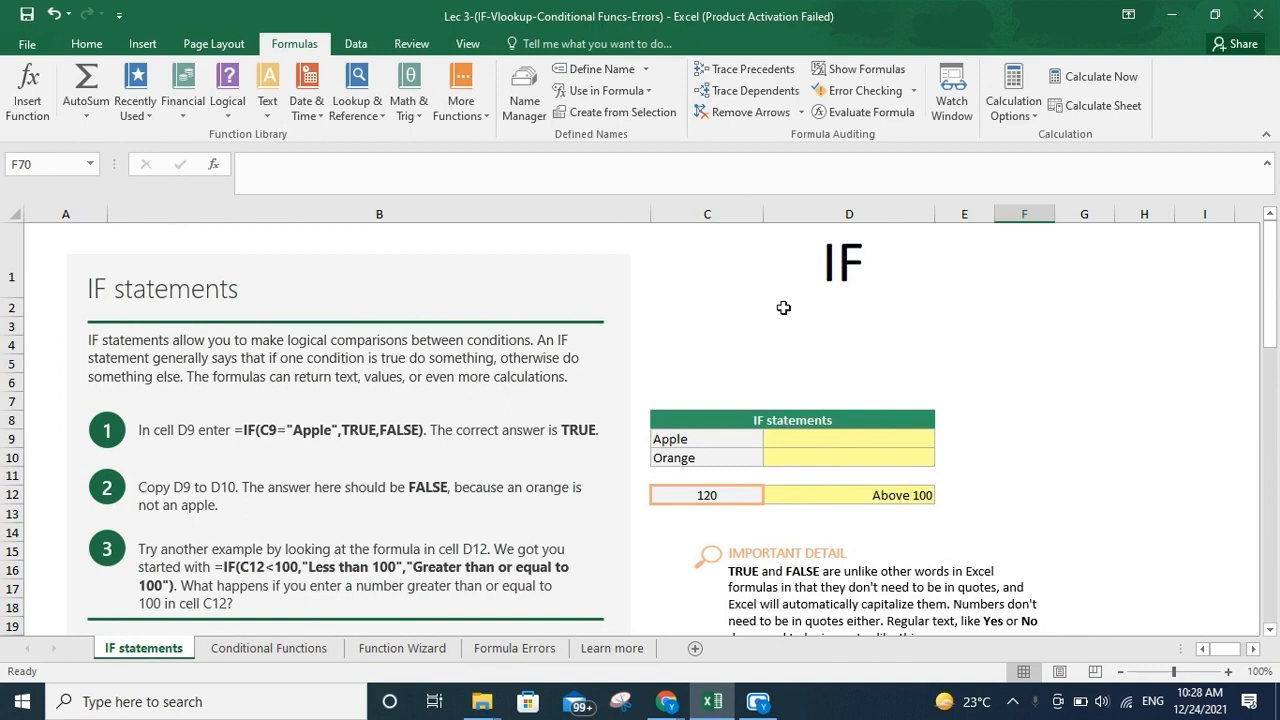
left_click(784, 441)
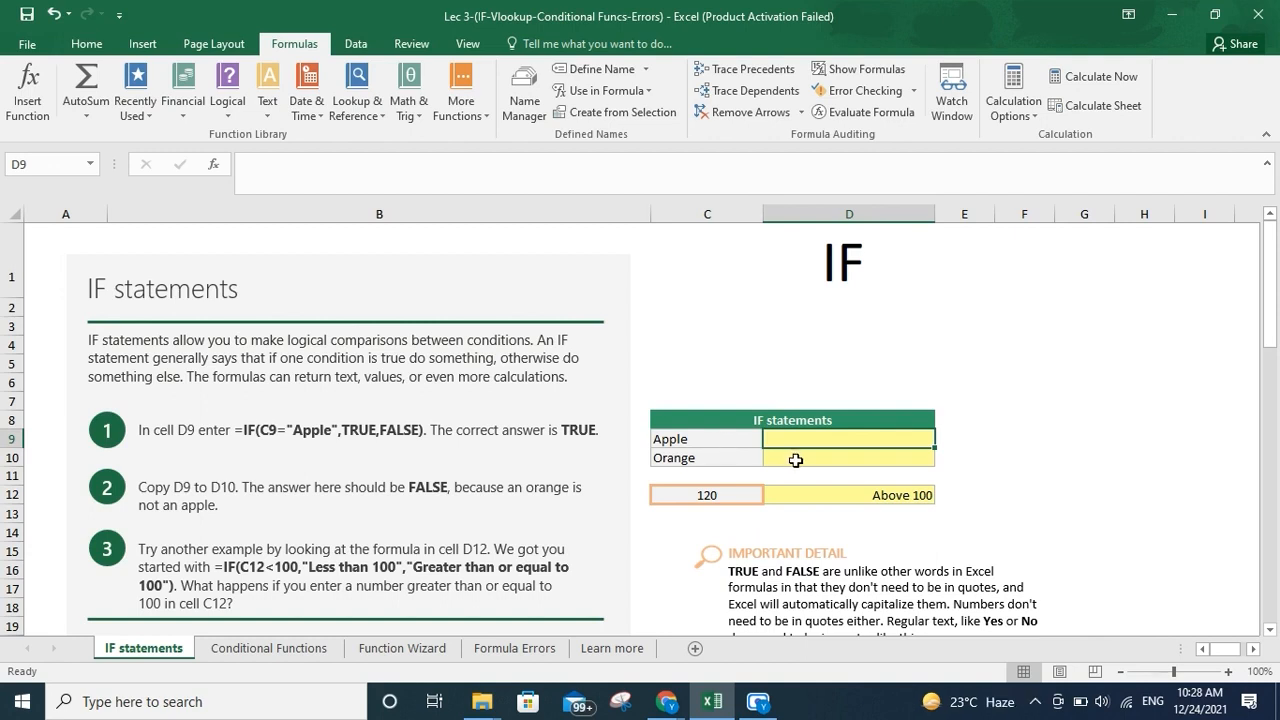
type("=I")
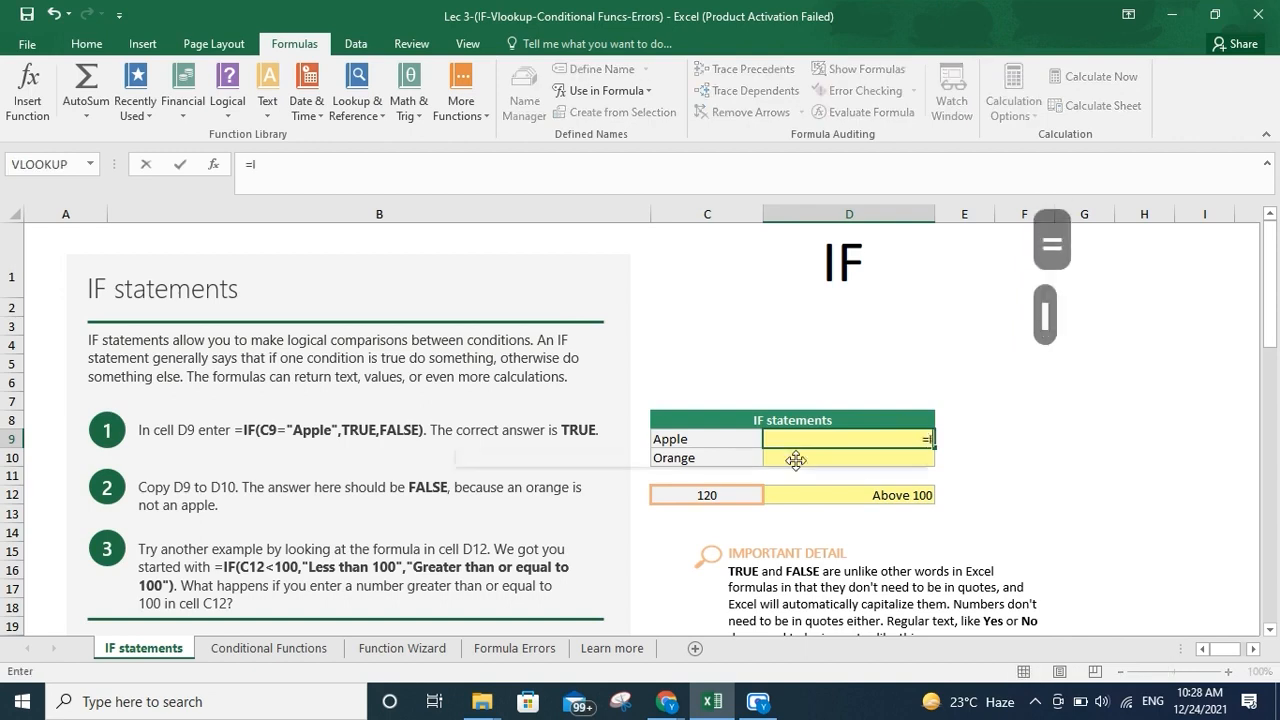
type("F(")
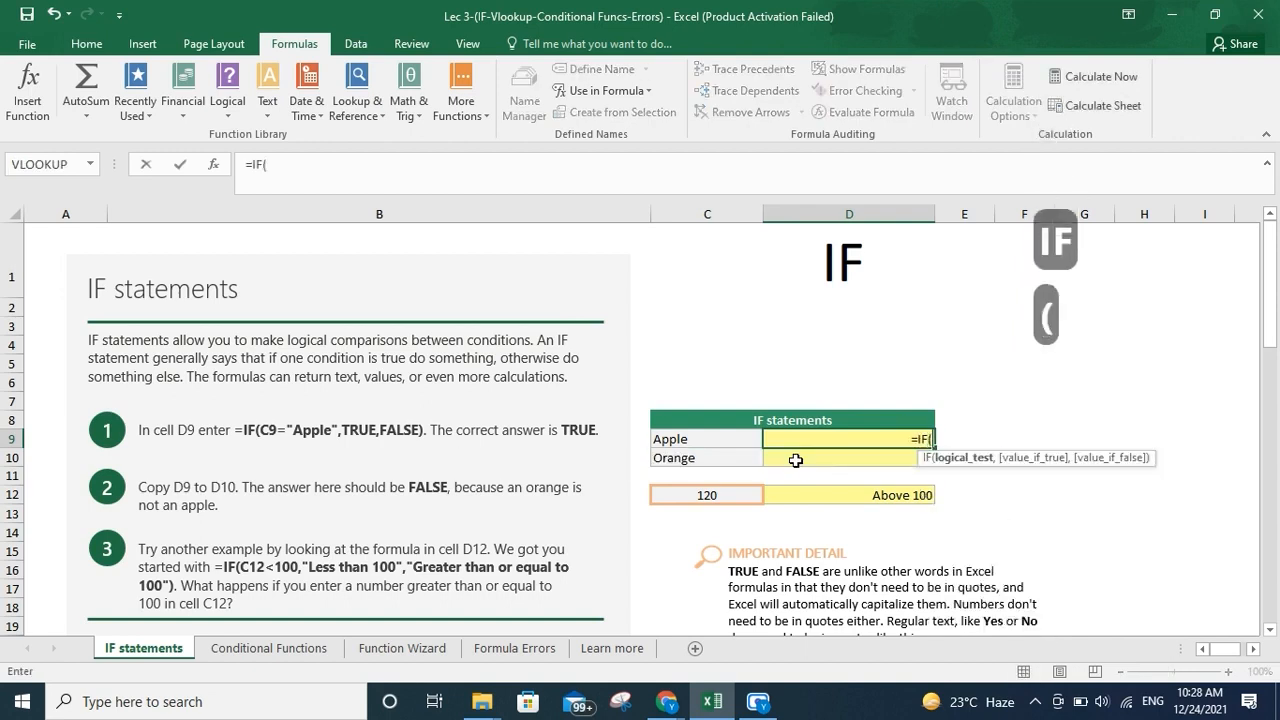
left_click(696, 438)
type("+")
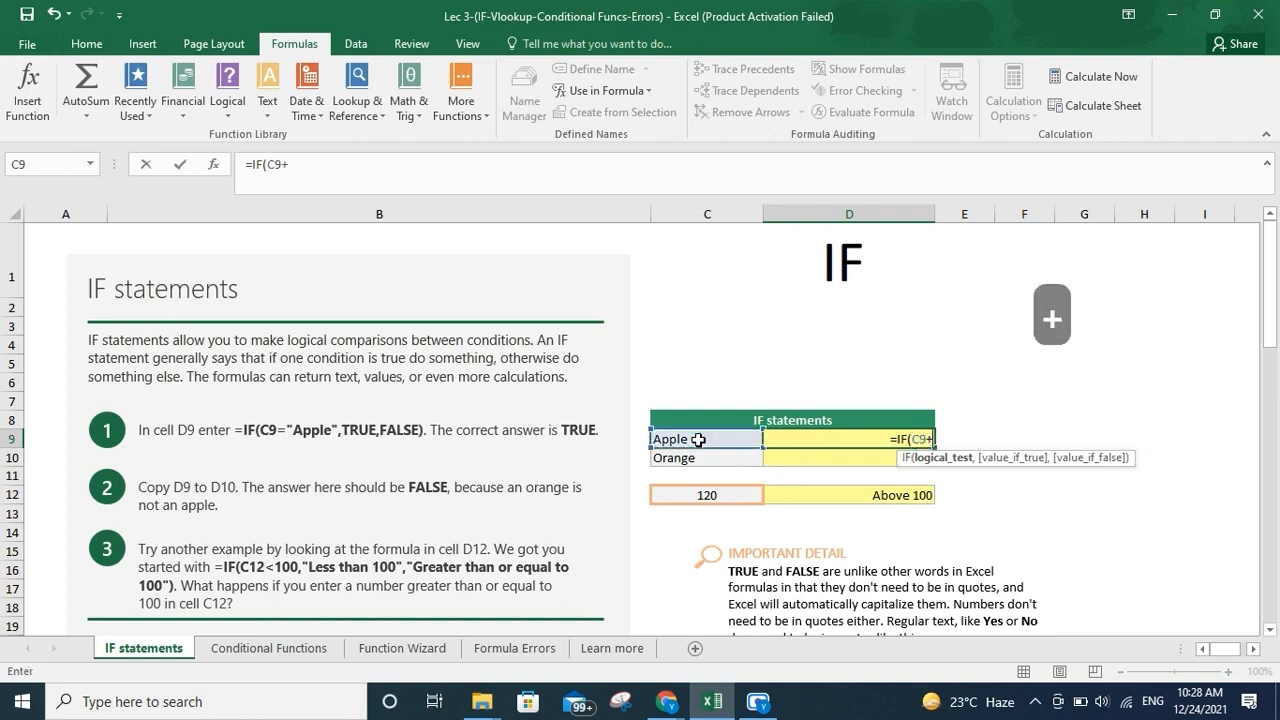
key("BackSpace")
type("=")
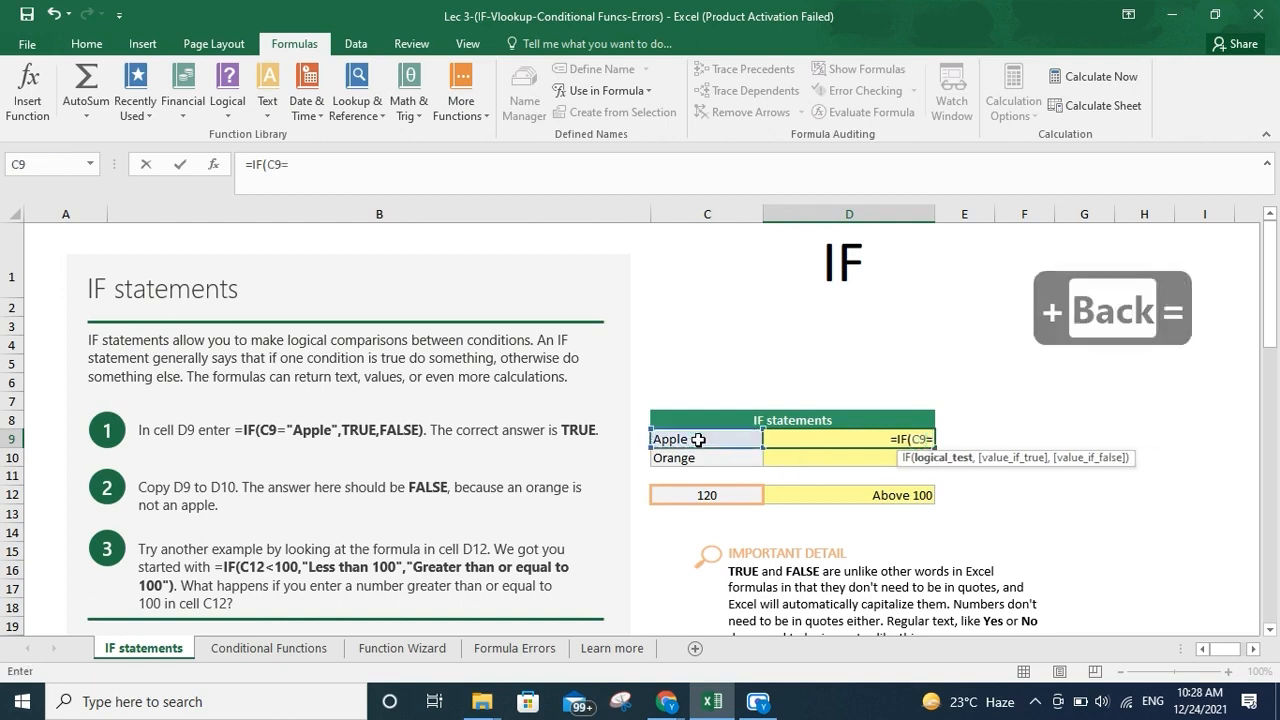
key("shift")
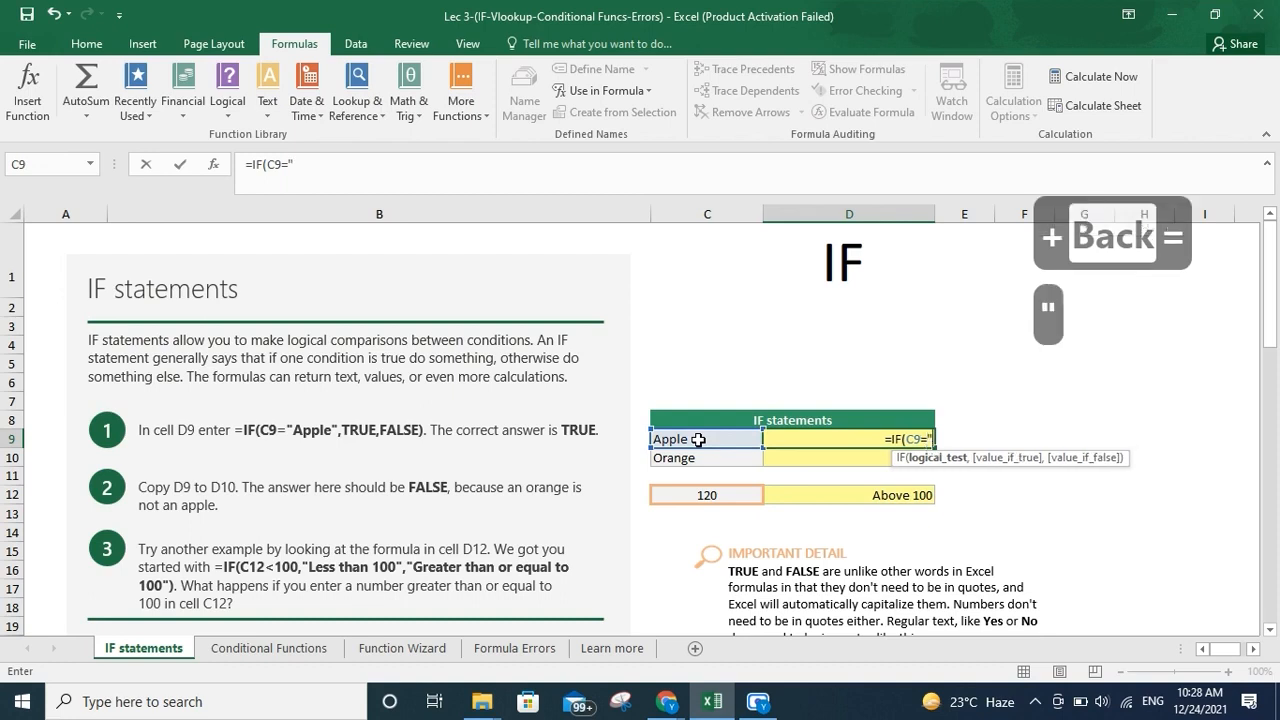
type("\"Apple")
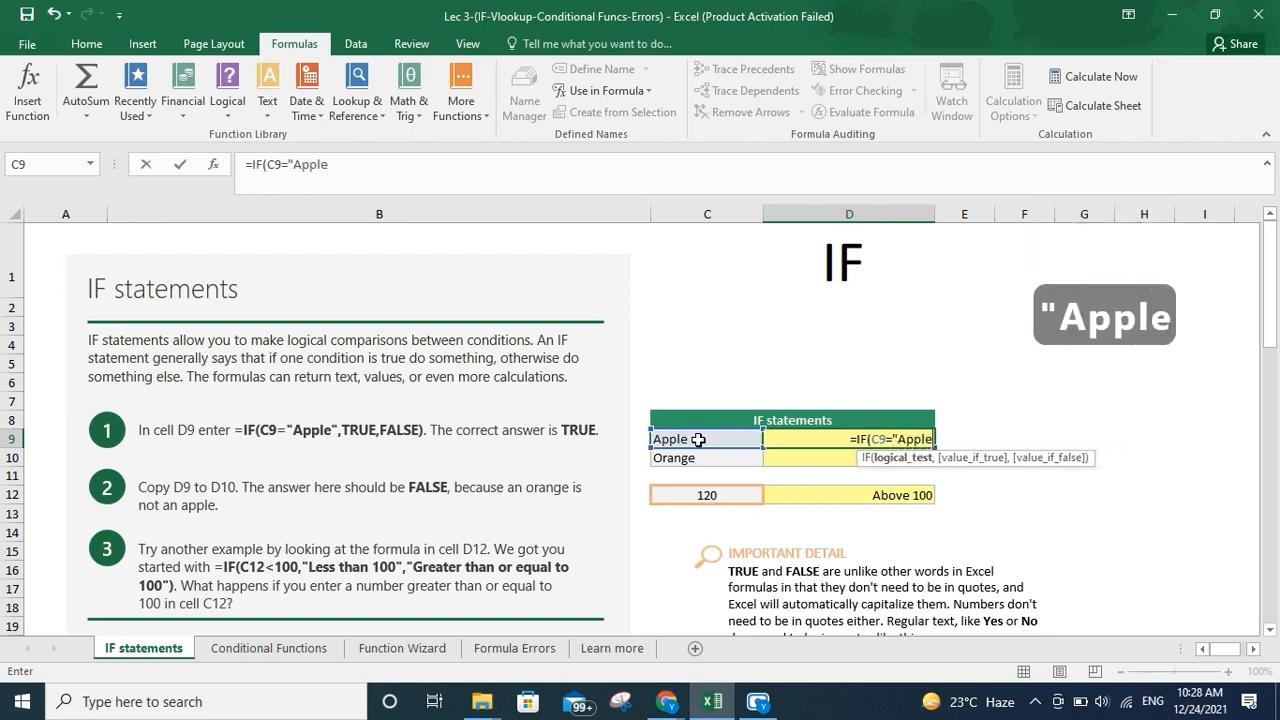
type("\"")
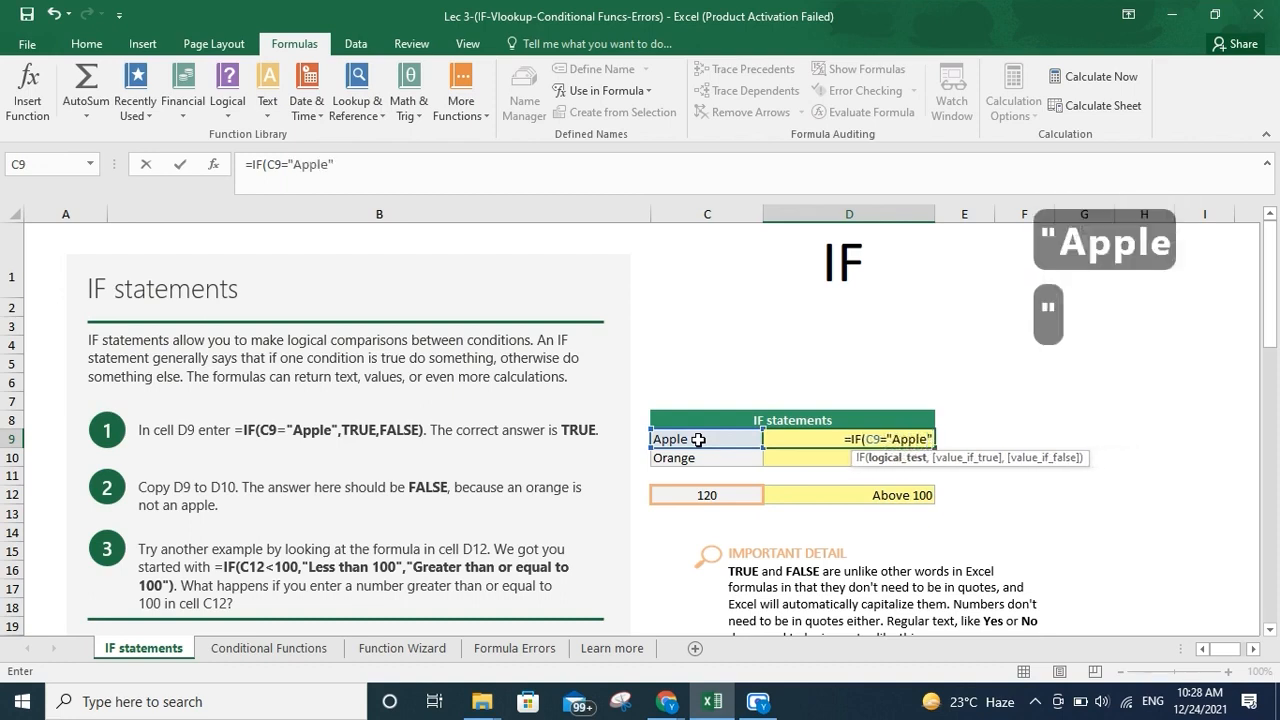
type(",Tr")
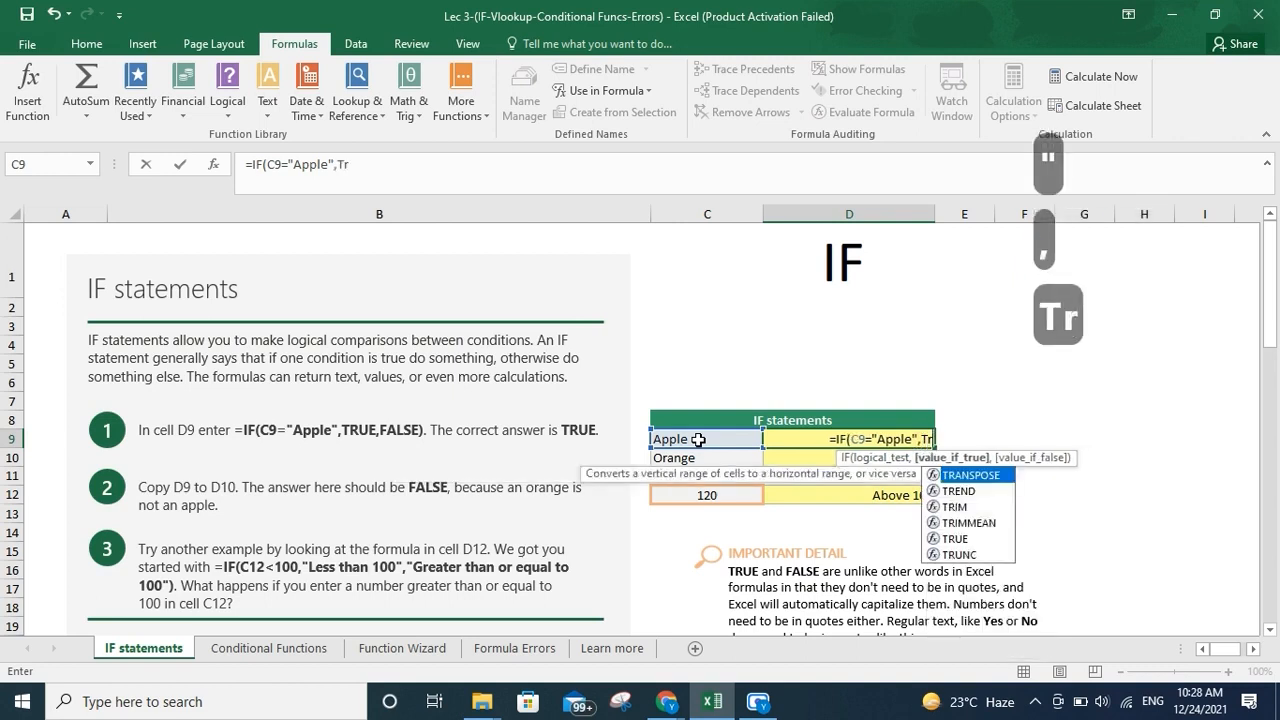
type("ye")
Complete the D9 formula with True and Fasle as the two results and confirm it
key("BackSpace")
key("BackSpace")
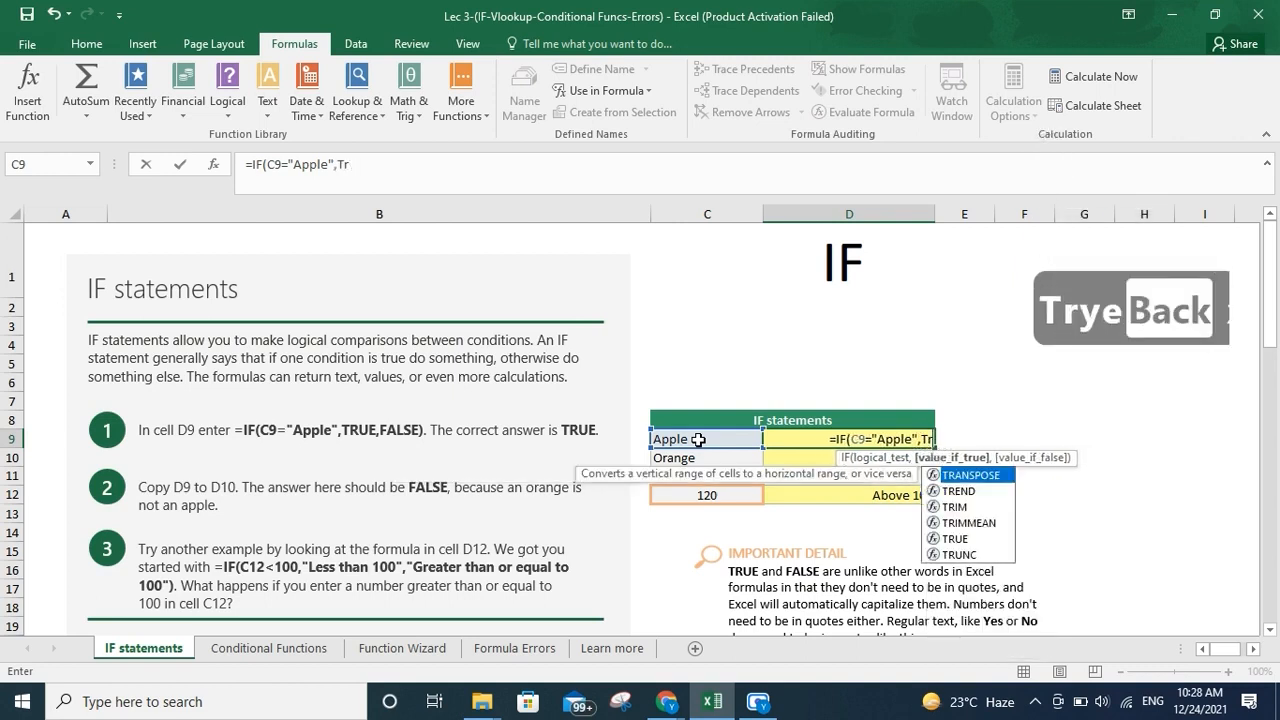
type("ue,Fasle")
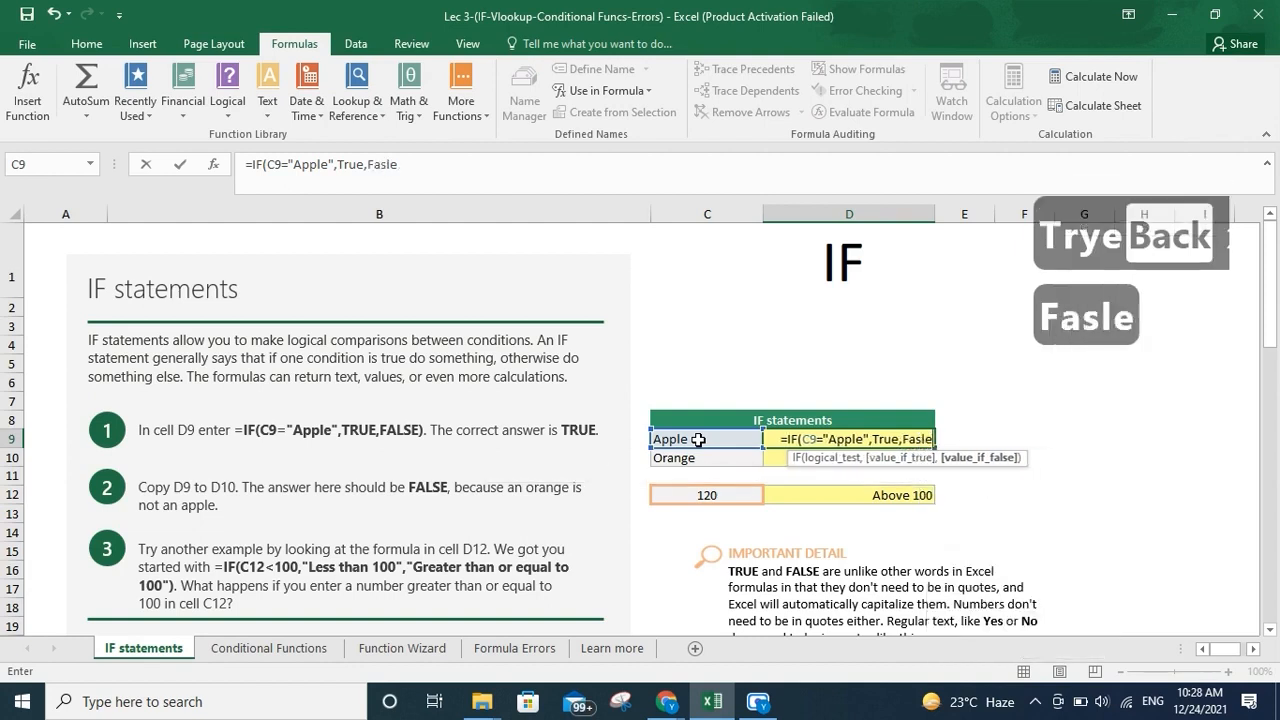
key("shift")
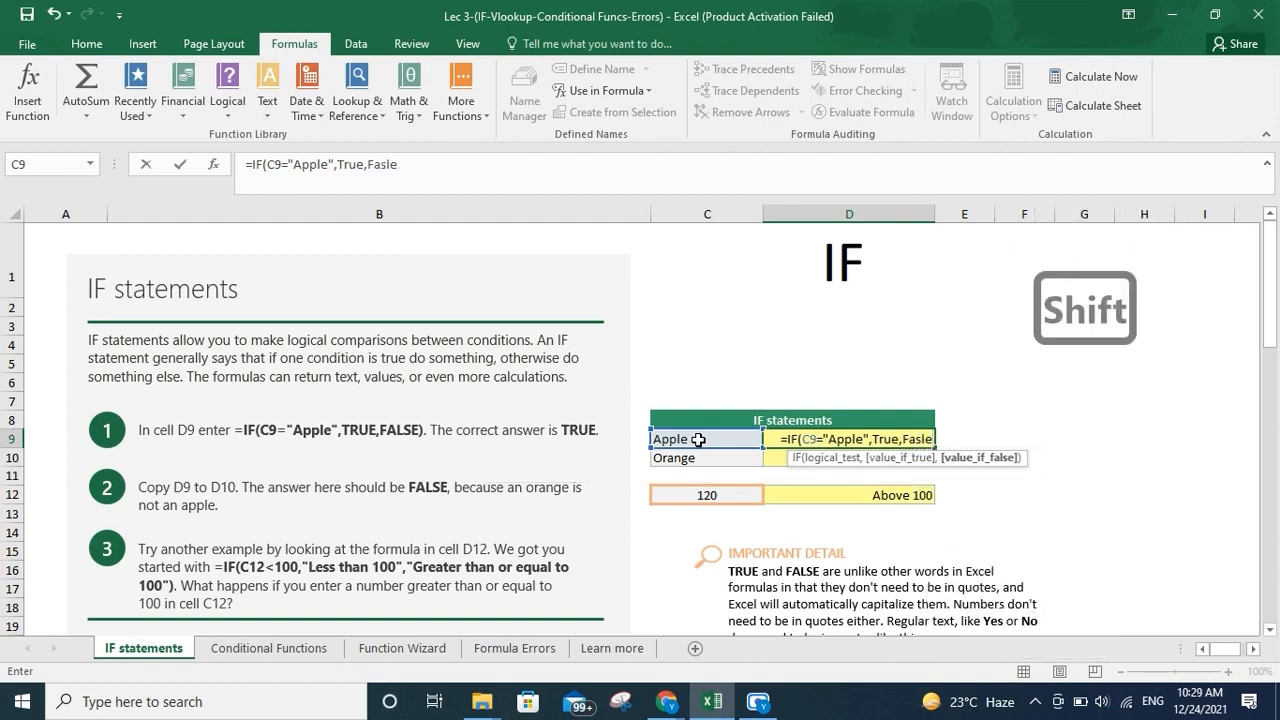
type(")")
key("Return")
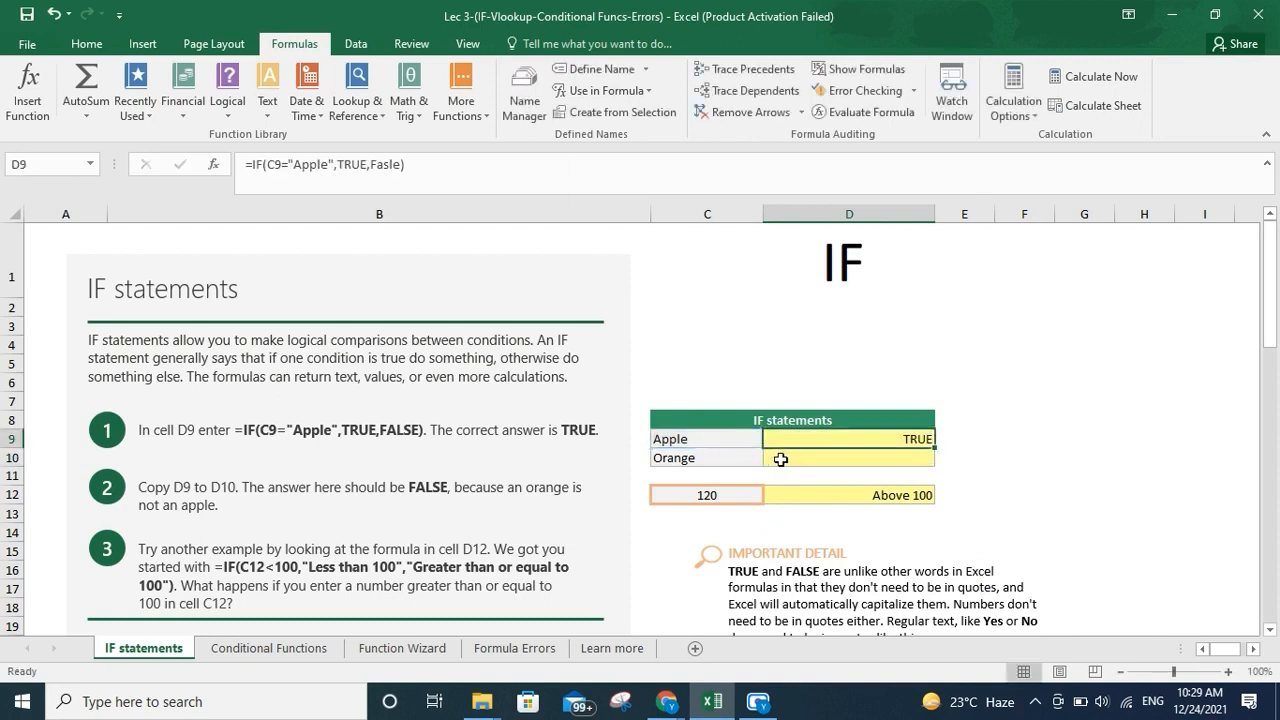
Fill D9's IF formula down into D10 and select D10
left_click_drag(933, 447, 930, 469)
left_click(920, 457)
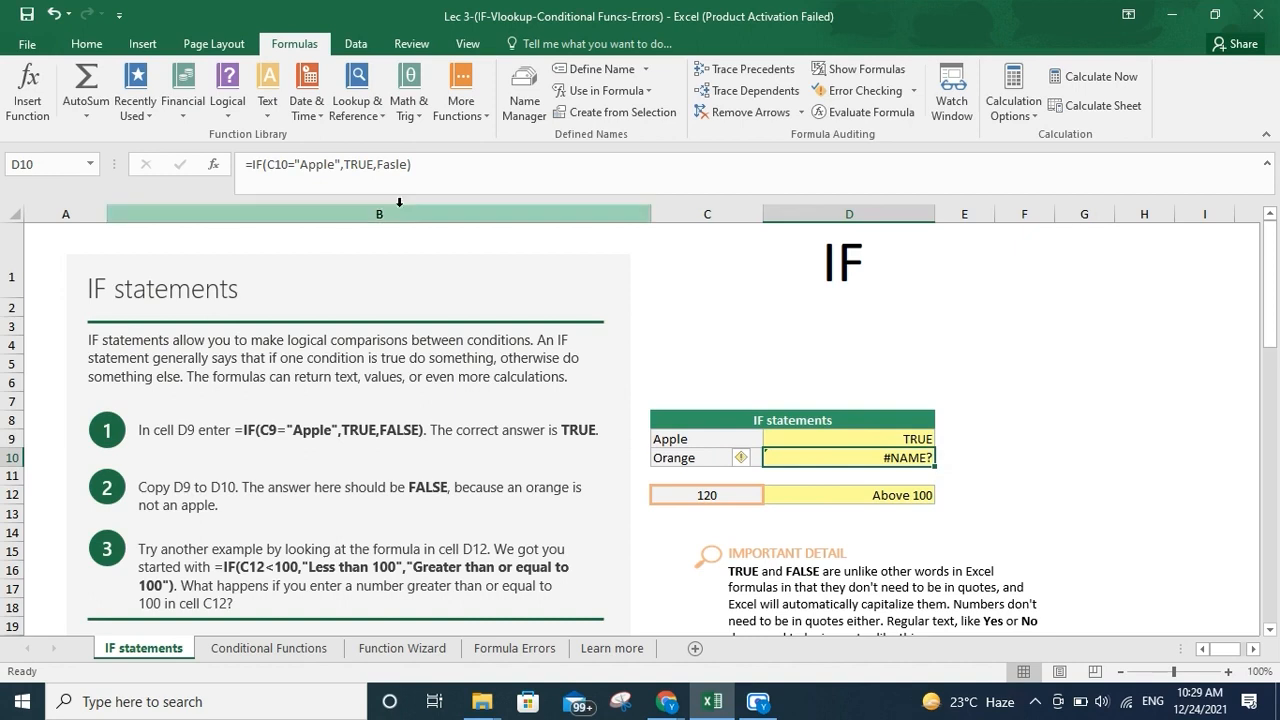
Correct the misspelled Fasle to FALSE in D10's formula and confirm the edit
left_click(292, 165)
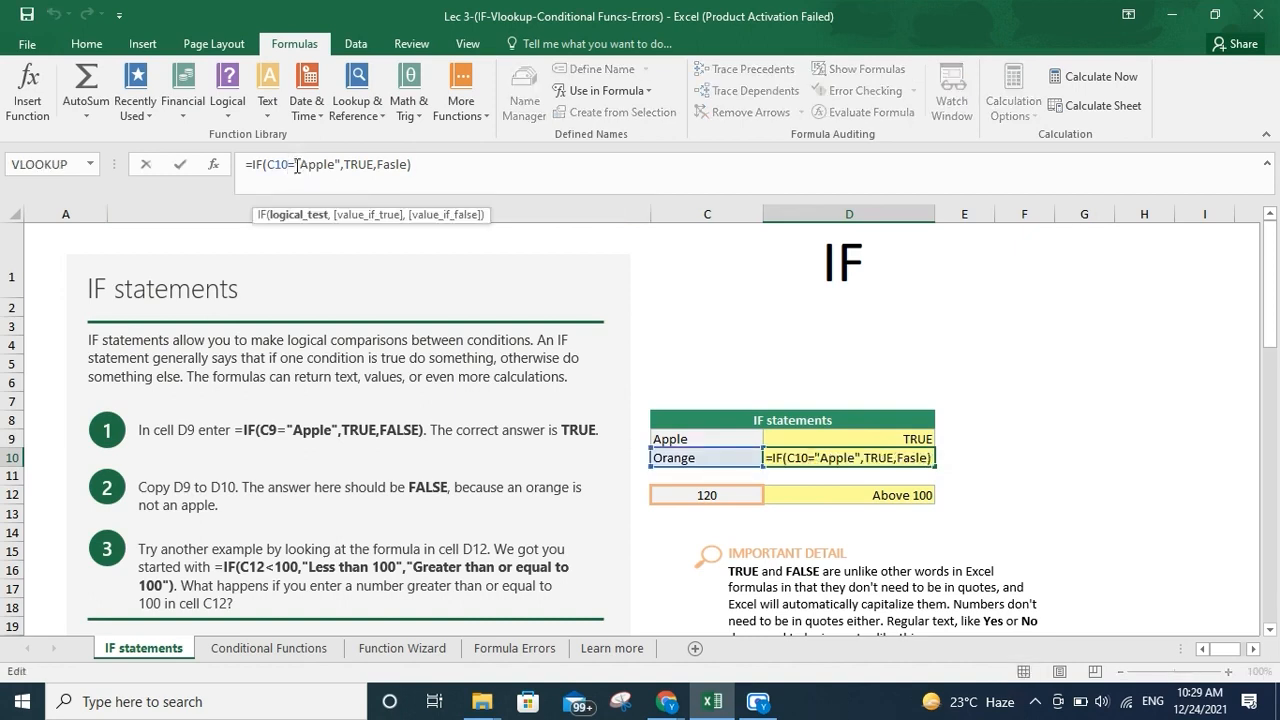
key("Right")
key("Right")
key("Right")
key("Right")
key("Right")
key("Right")
key("Right")
key("Right")
key("Right")
key("Right")
key("Right")
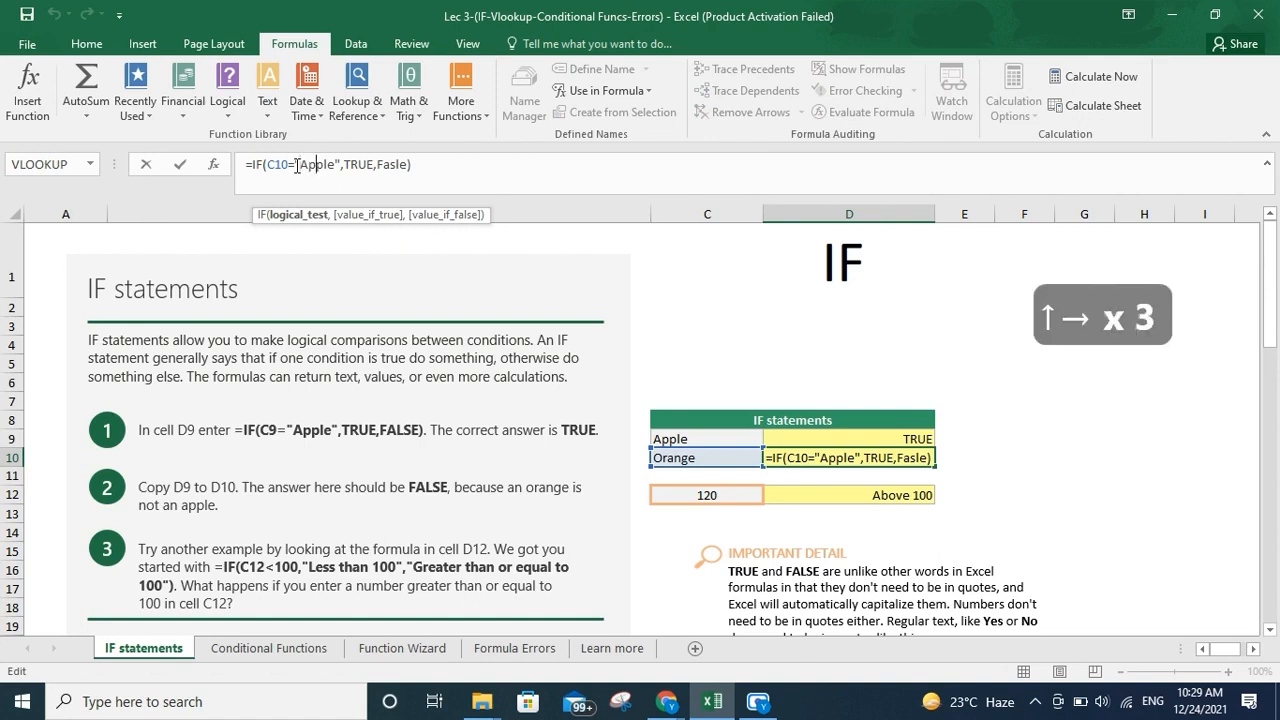
key("Right")
key("Right")
key("Right")
key("Right")
key("Right")
key("Right")
key("Right")
key("Right")
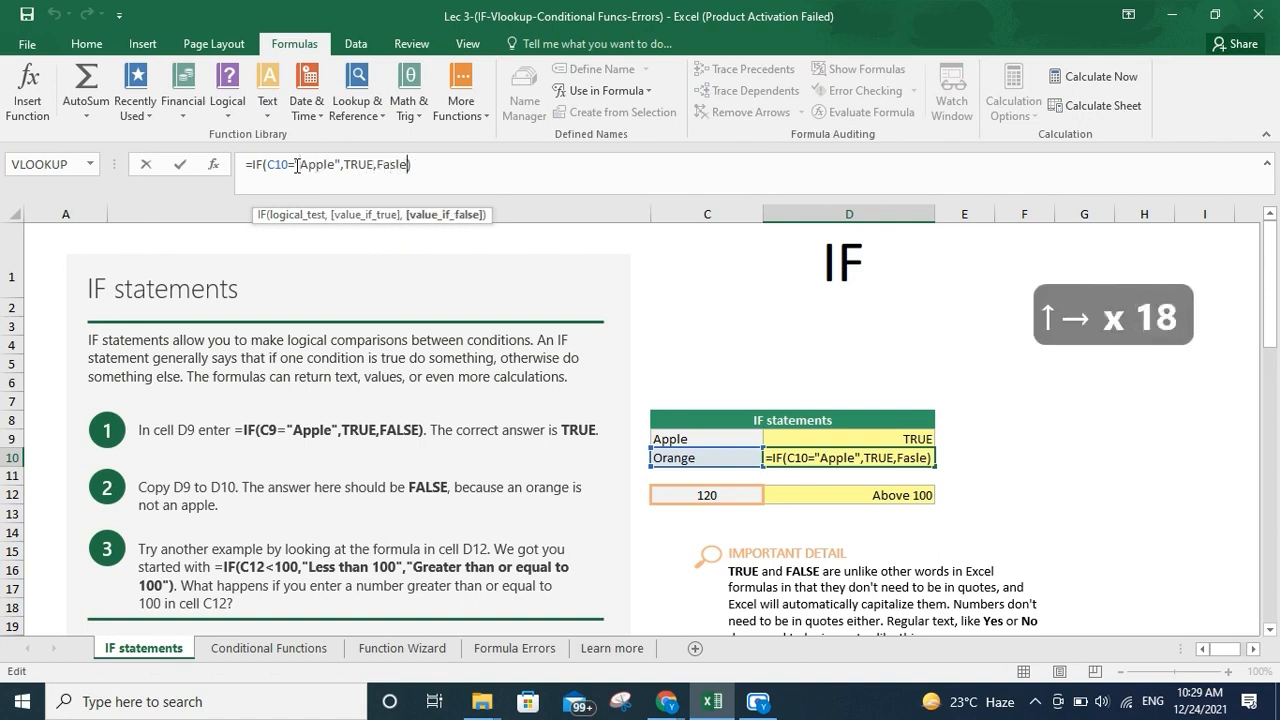
key("Left")
key("shift+Left")
key("shift+Right")
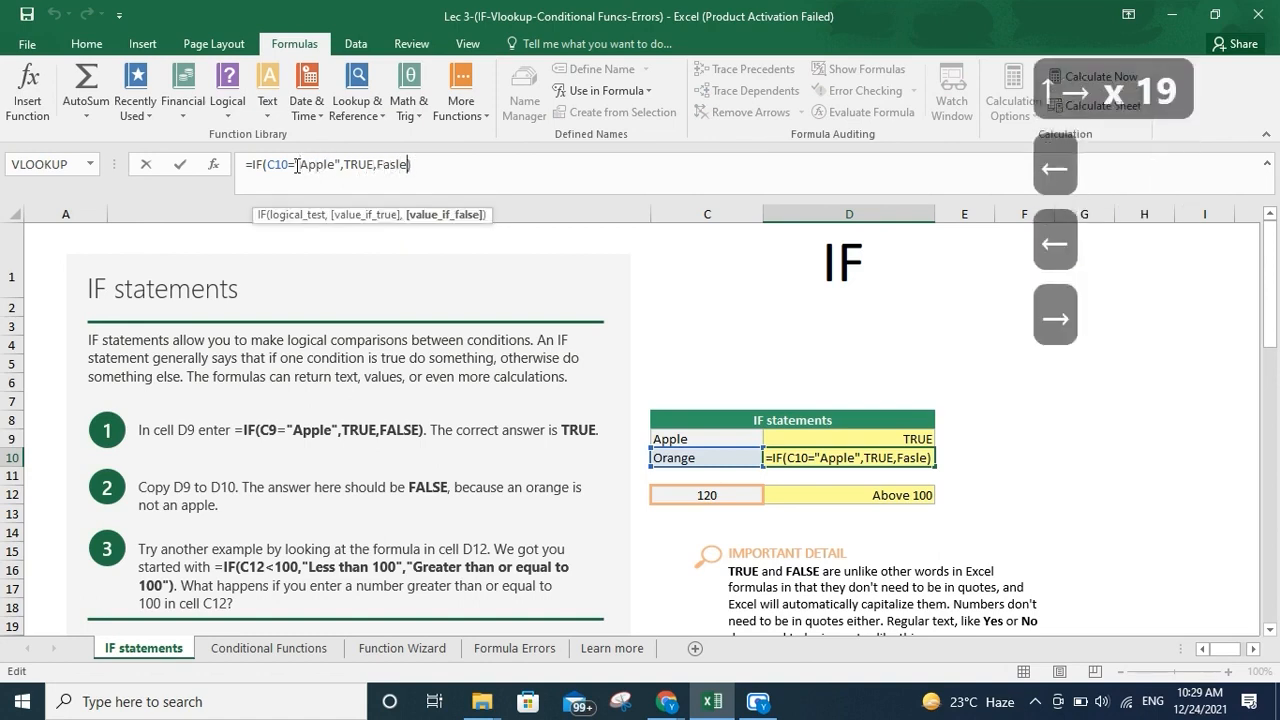
key("shift+Left")
key("shift+Left")
key("shift+Left")
key("shift+Left")
type("ALSE")
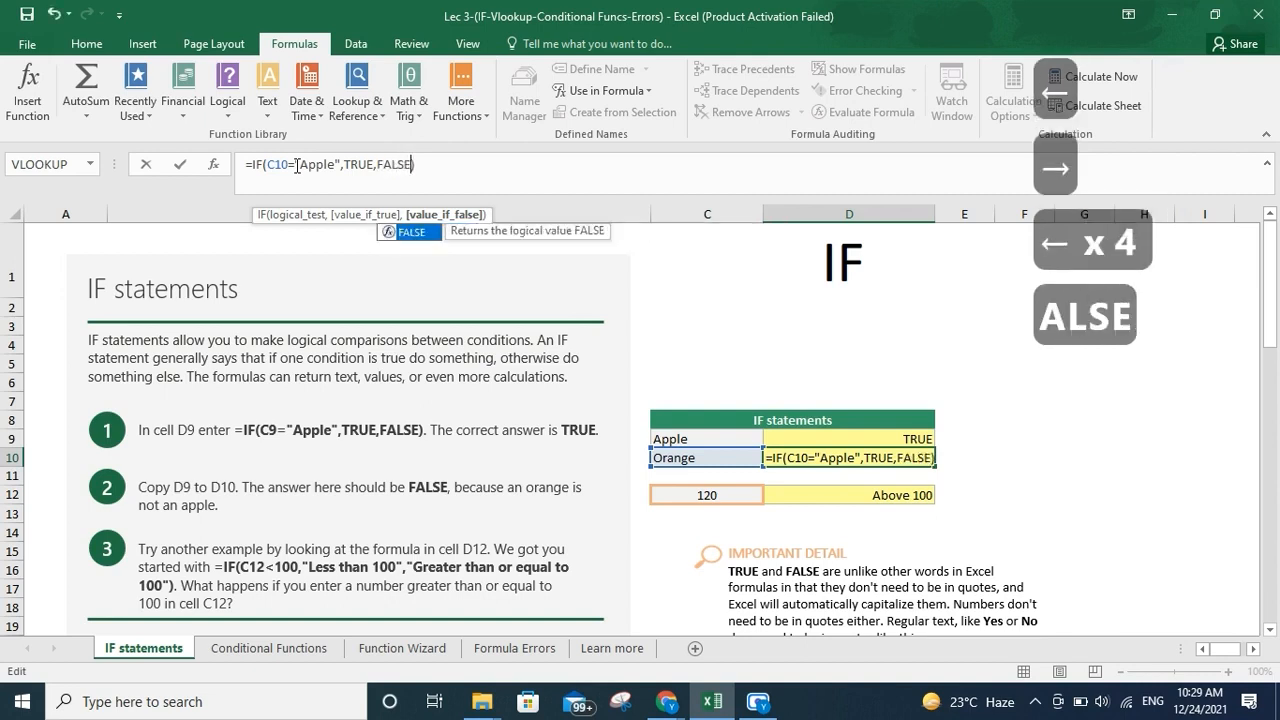
key("Return")
key("Up")
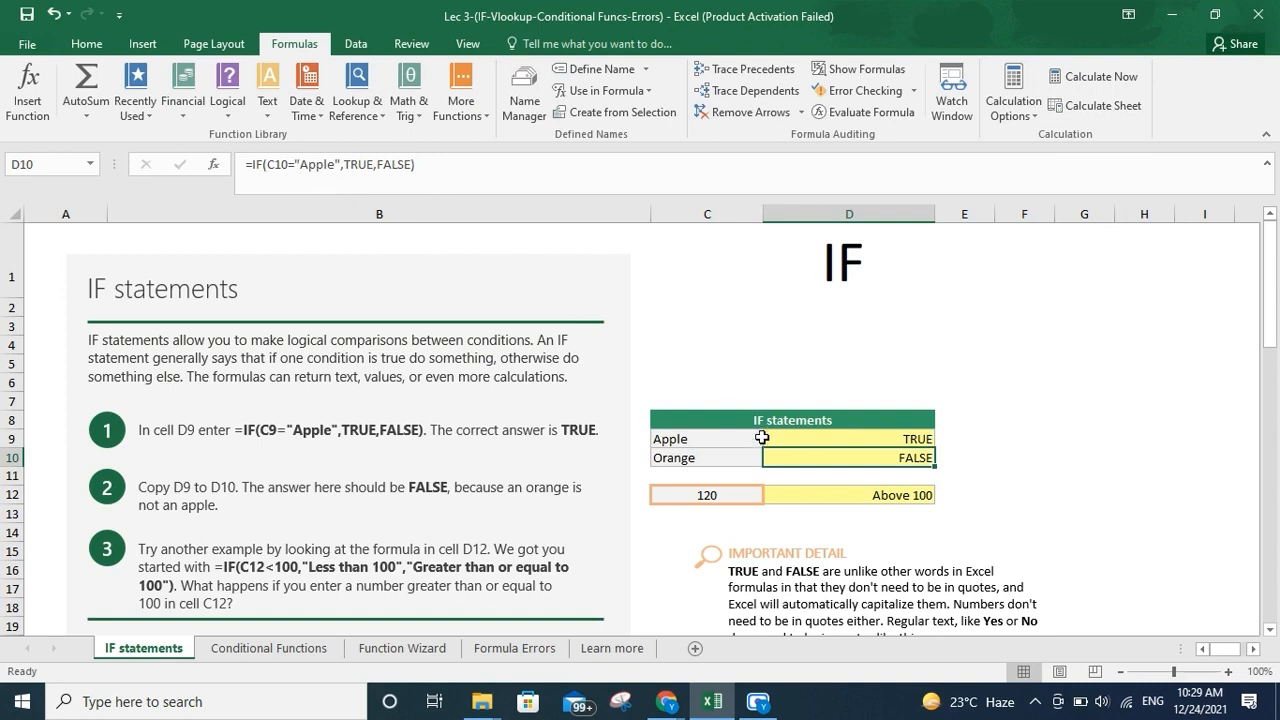
Inspect the value in C12 and the IF formula in D12
left_click(719, 496)
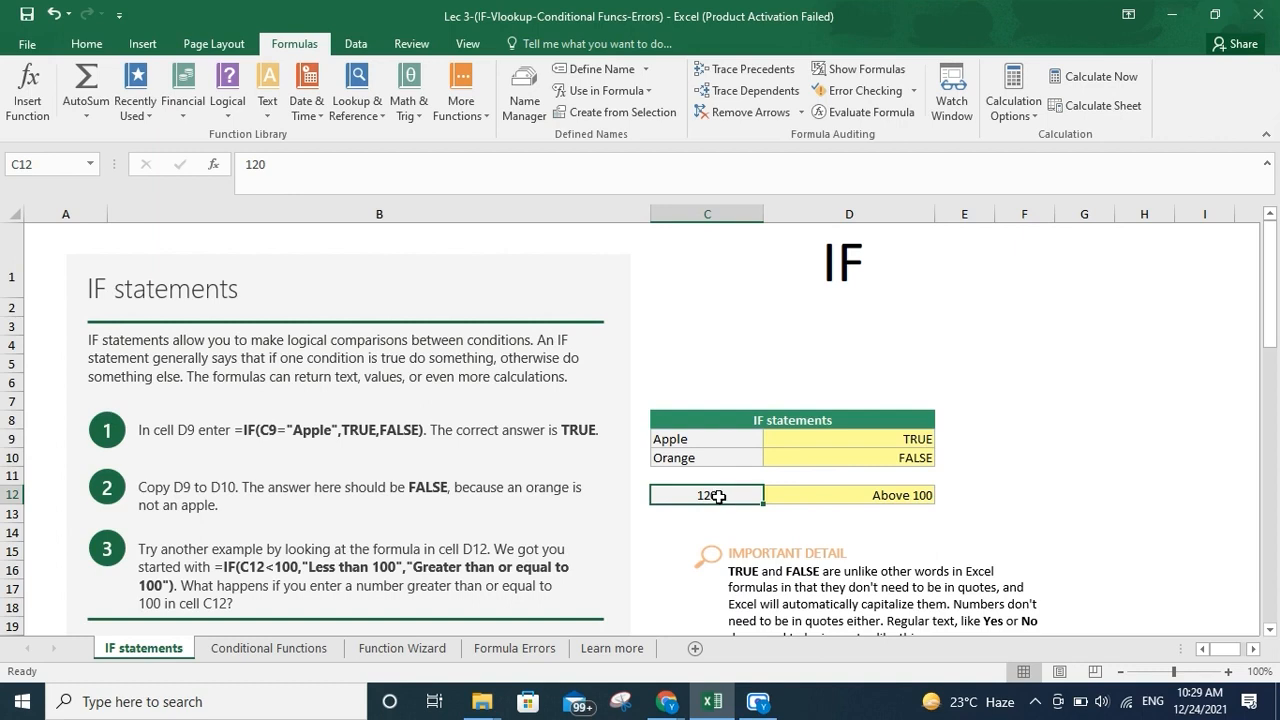
left_click(797, 497)
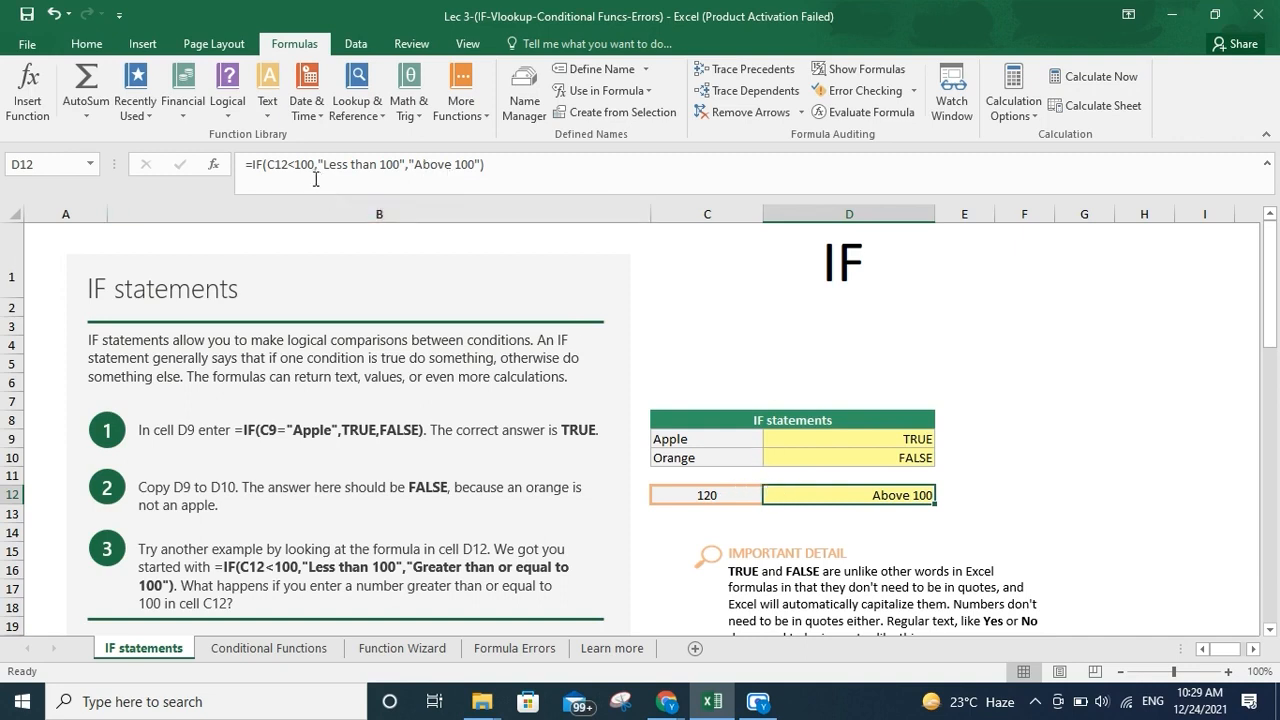
left_click(707, 494)
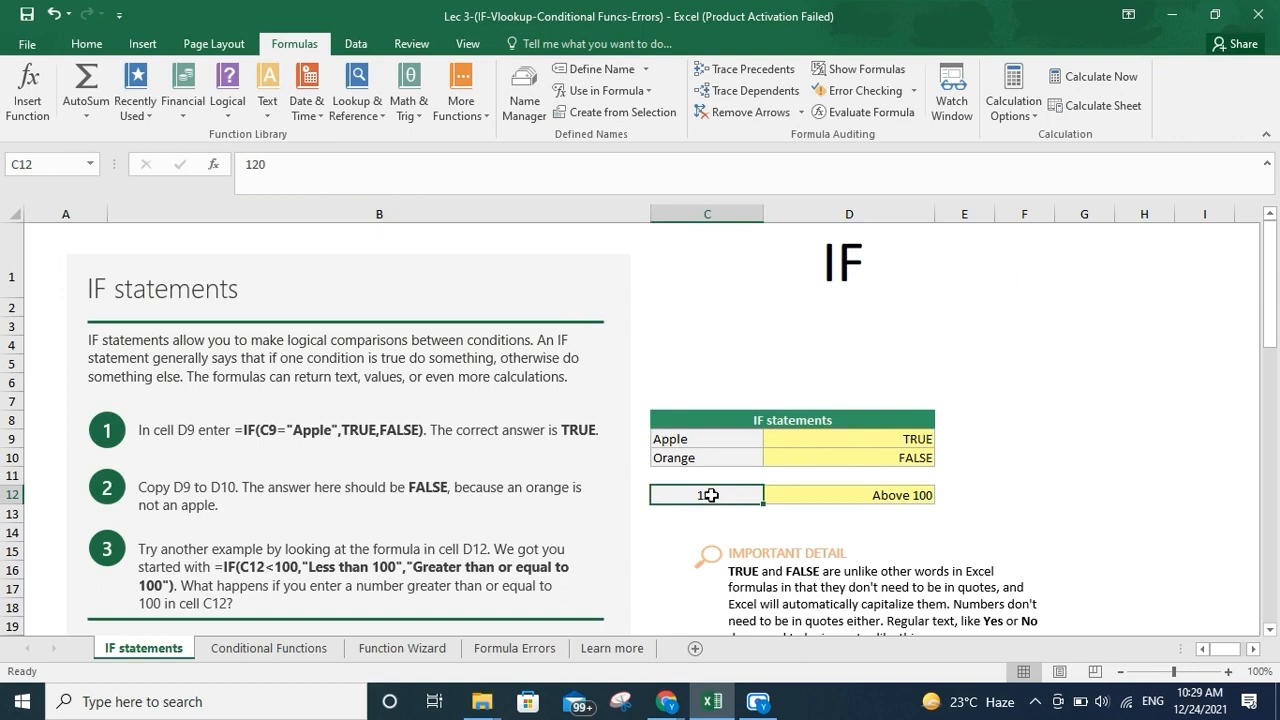
Change the value in C12 to 99
type("100")
key("BackSpace")
key("BackSpace")
key("BackSpace")
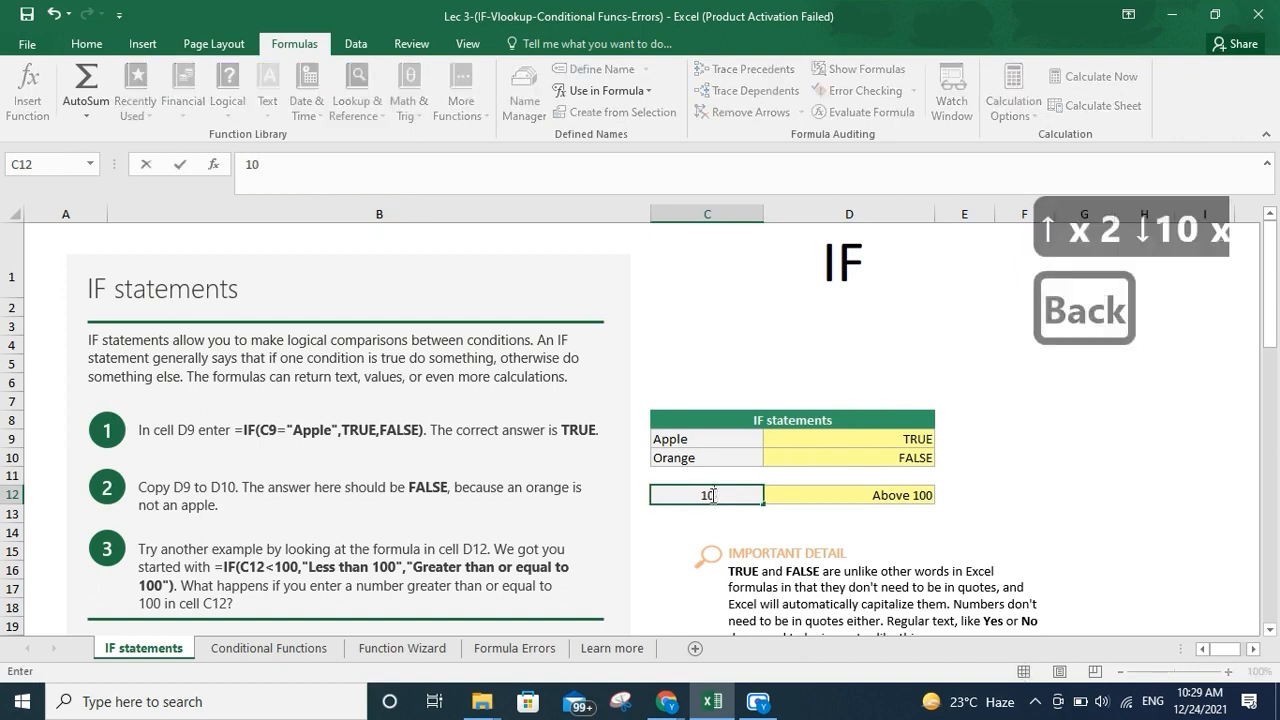
type("99")
key("Return")
In D12's formula, insert a nested IF( just before the "Above 100" argument
left_click(710, 495)
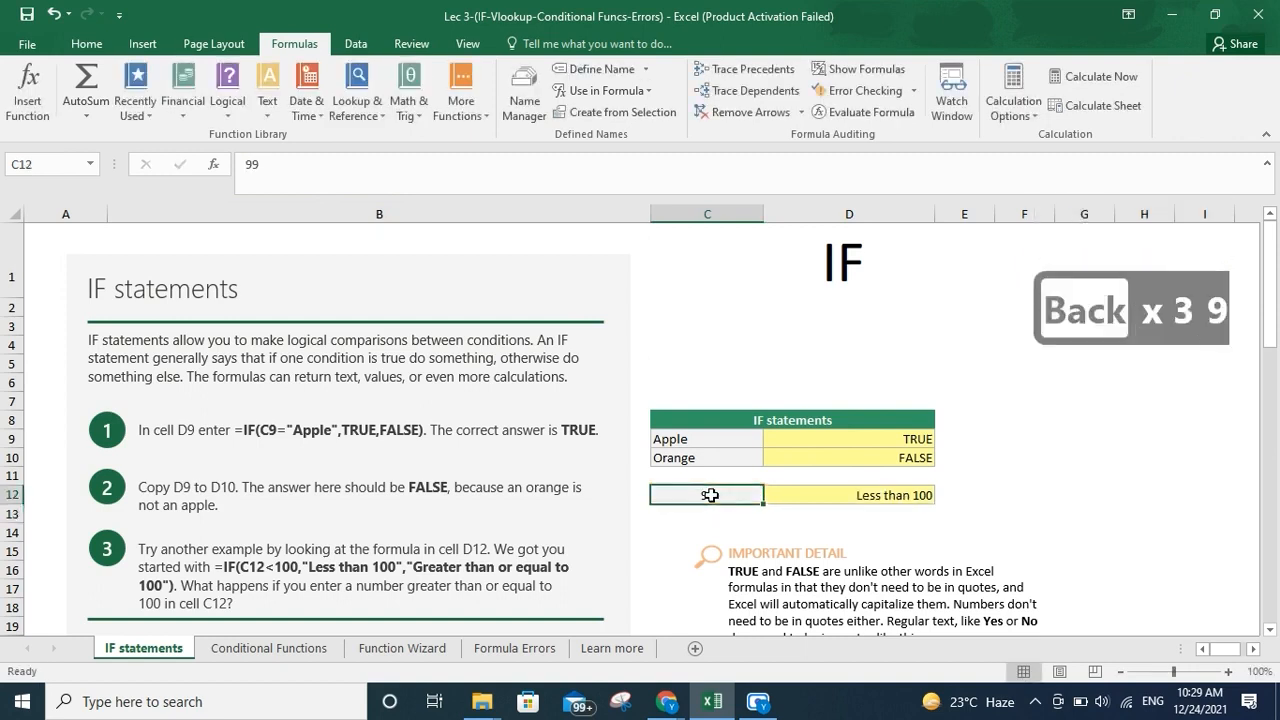
key("Right")
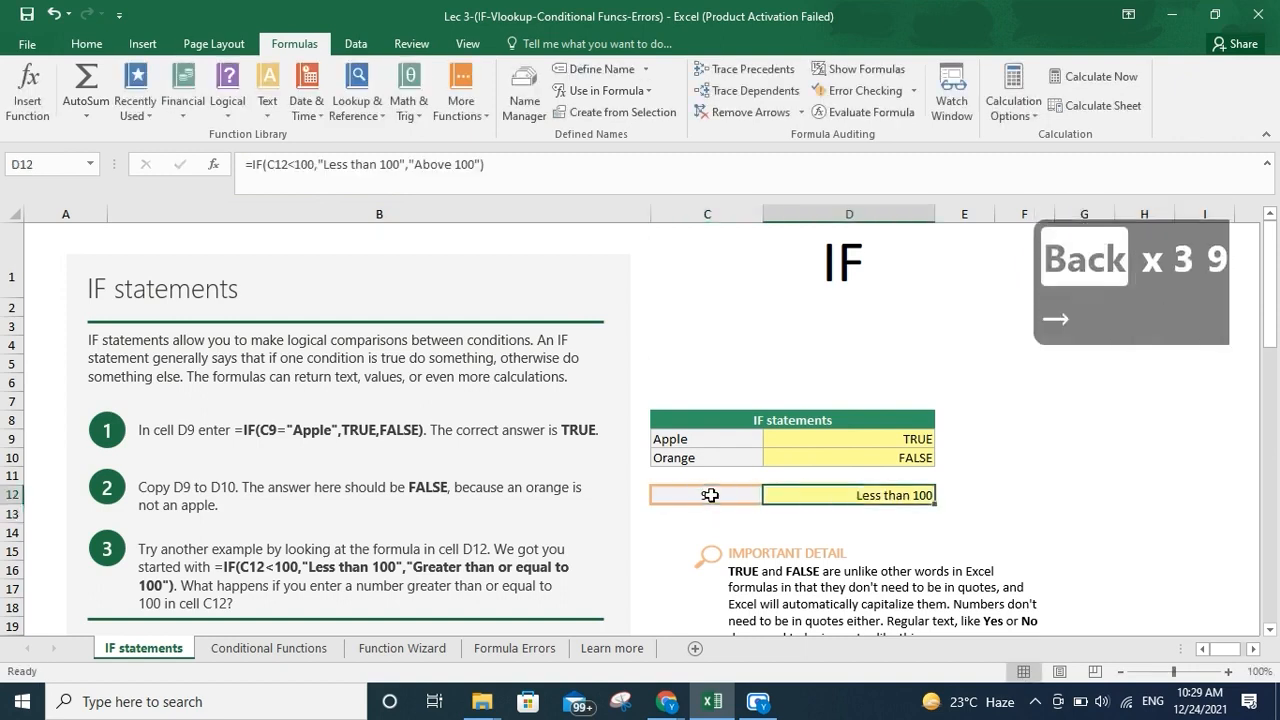
left_click(334, 164)
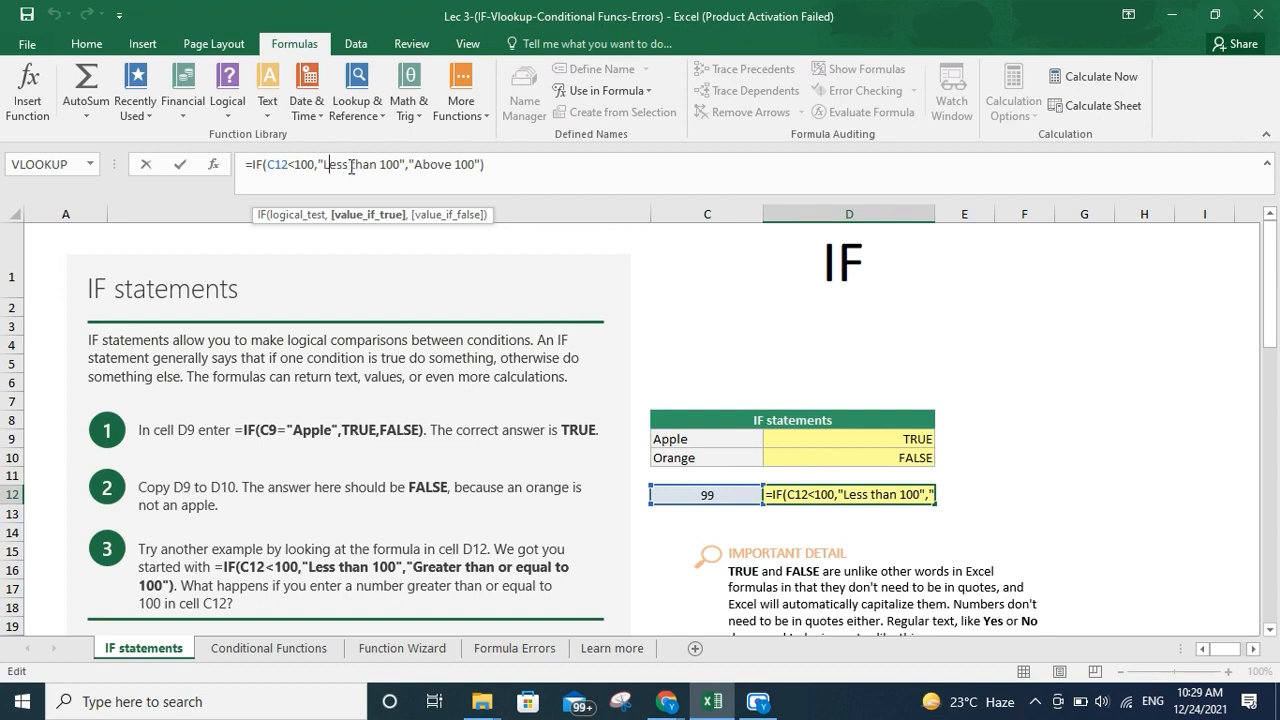
left_click(424, 168)
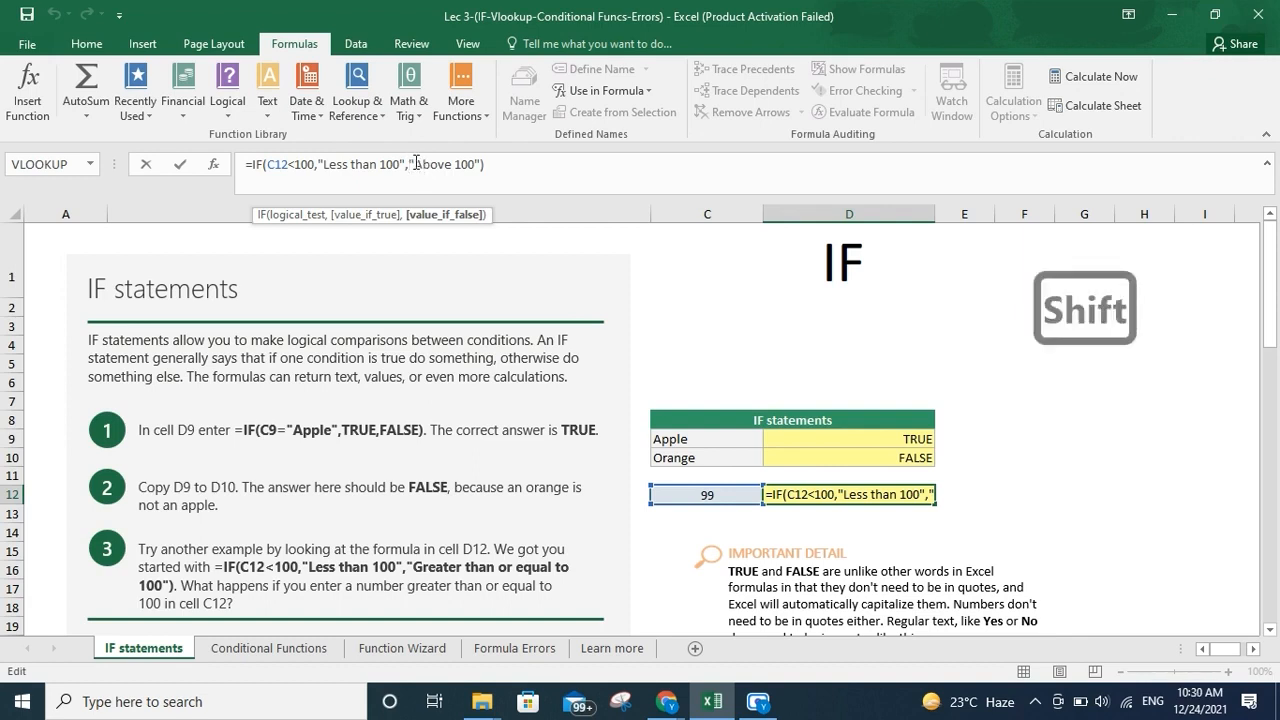
type("IF")
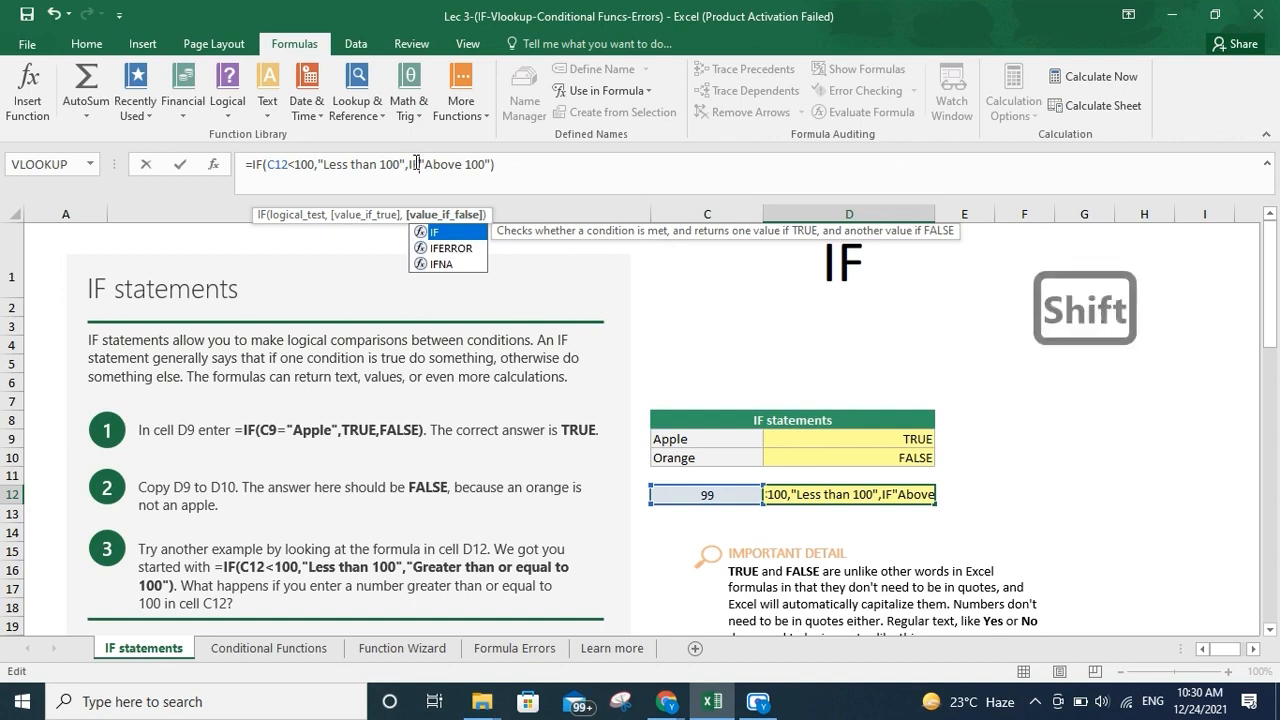
type("(")
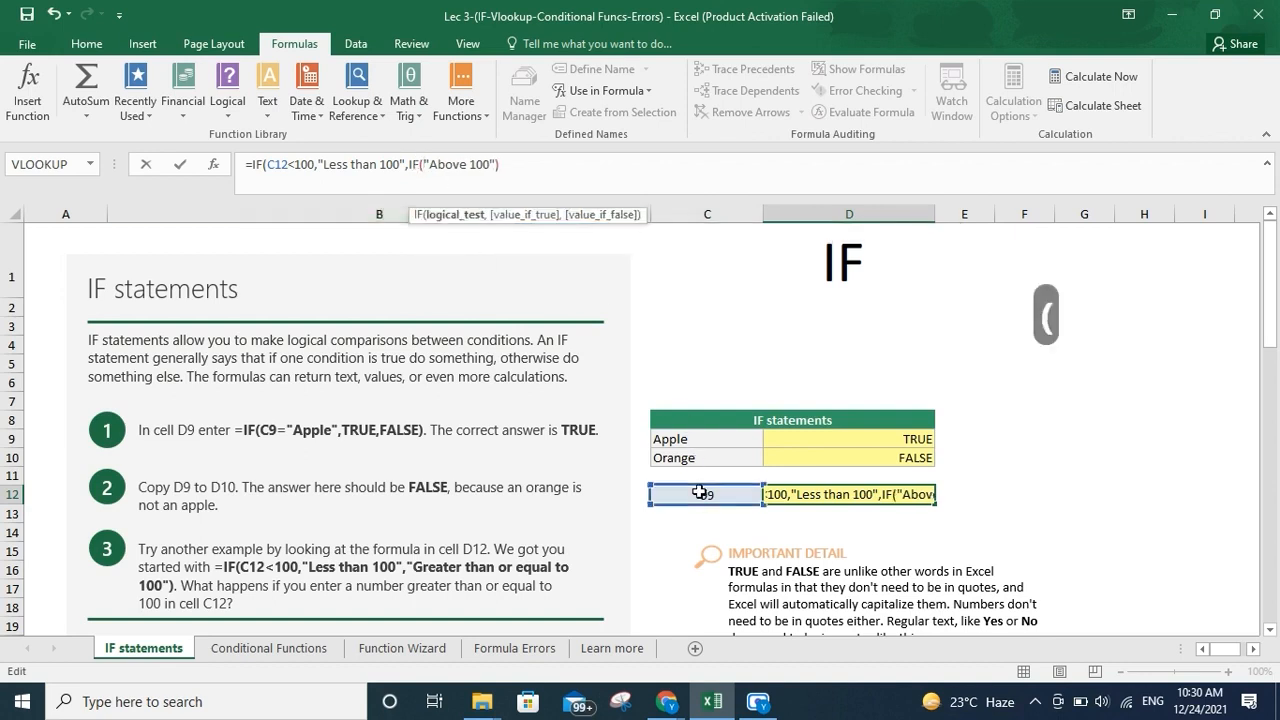
Complete D12's nested IF with the condition C12>120 returning "Above 120", and accept the suggested formula correction
left_click(701, 492)
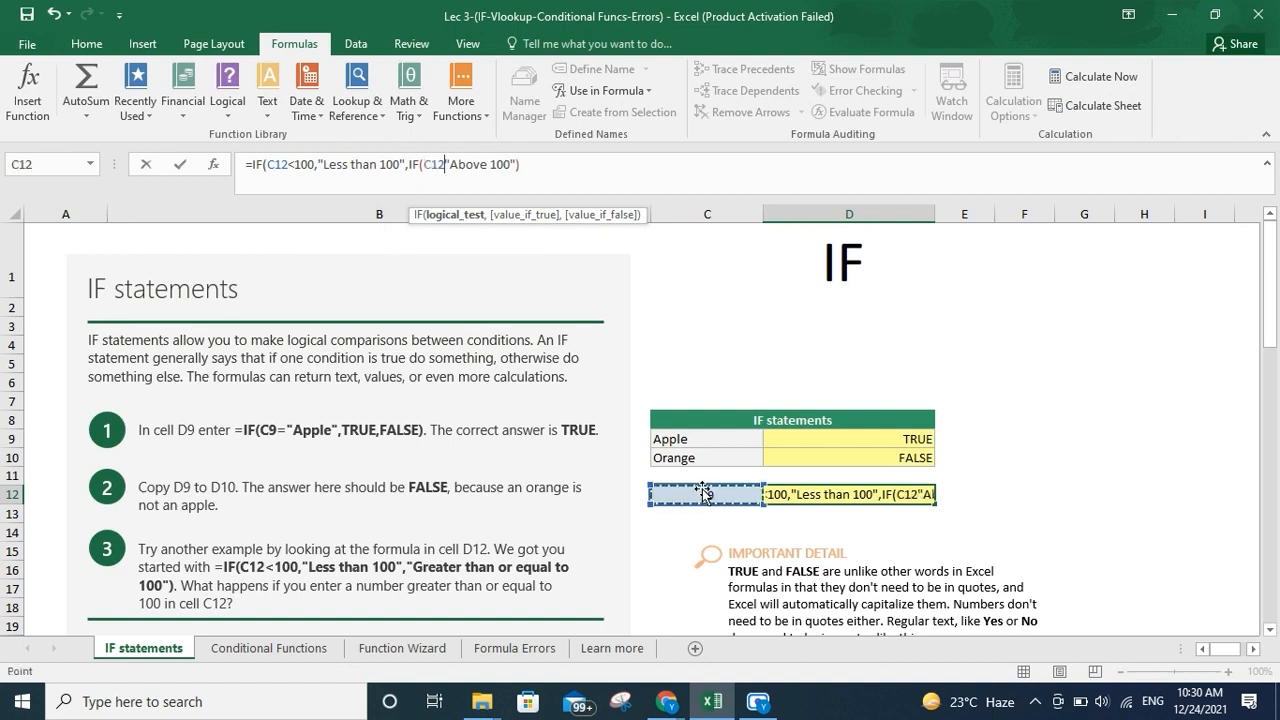
key("shift")
type(">")
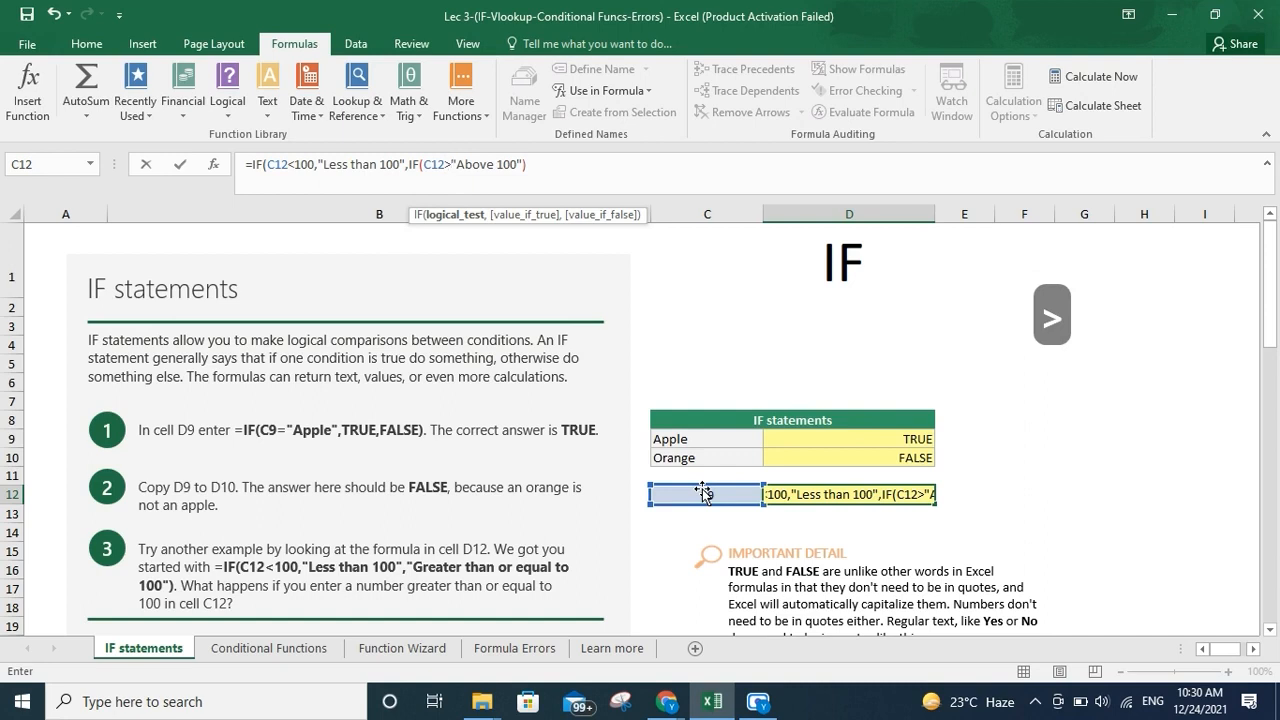
type("120")
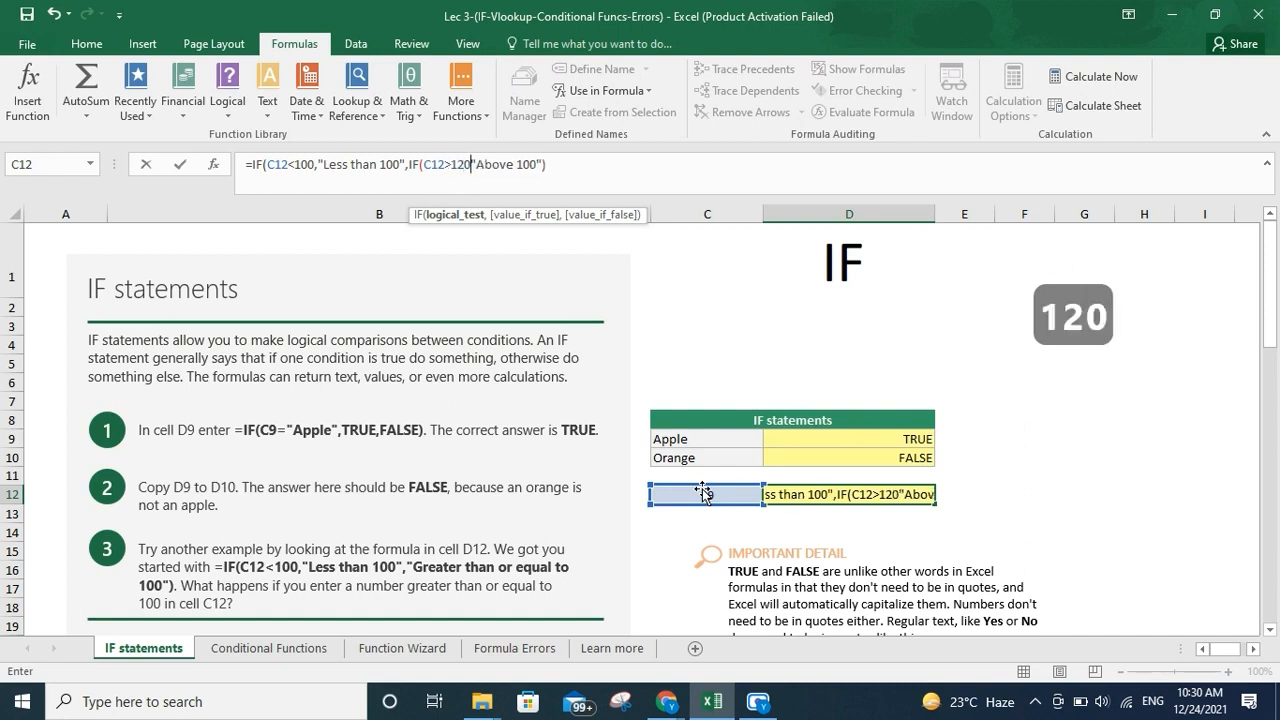
type(",\"\"")
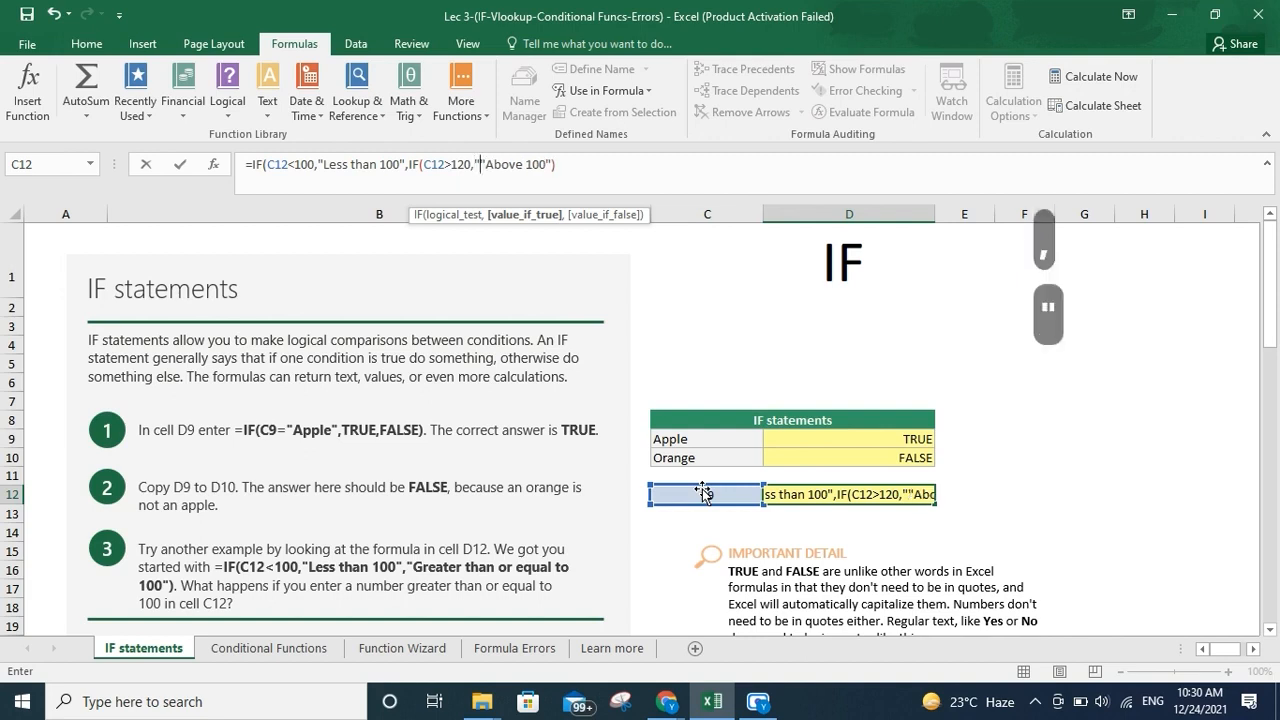
type("Above")
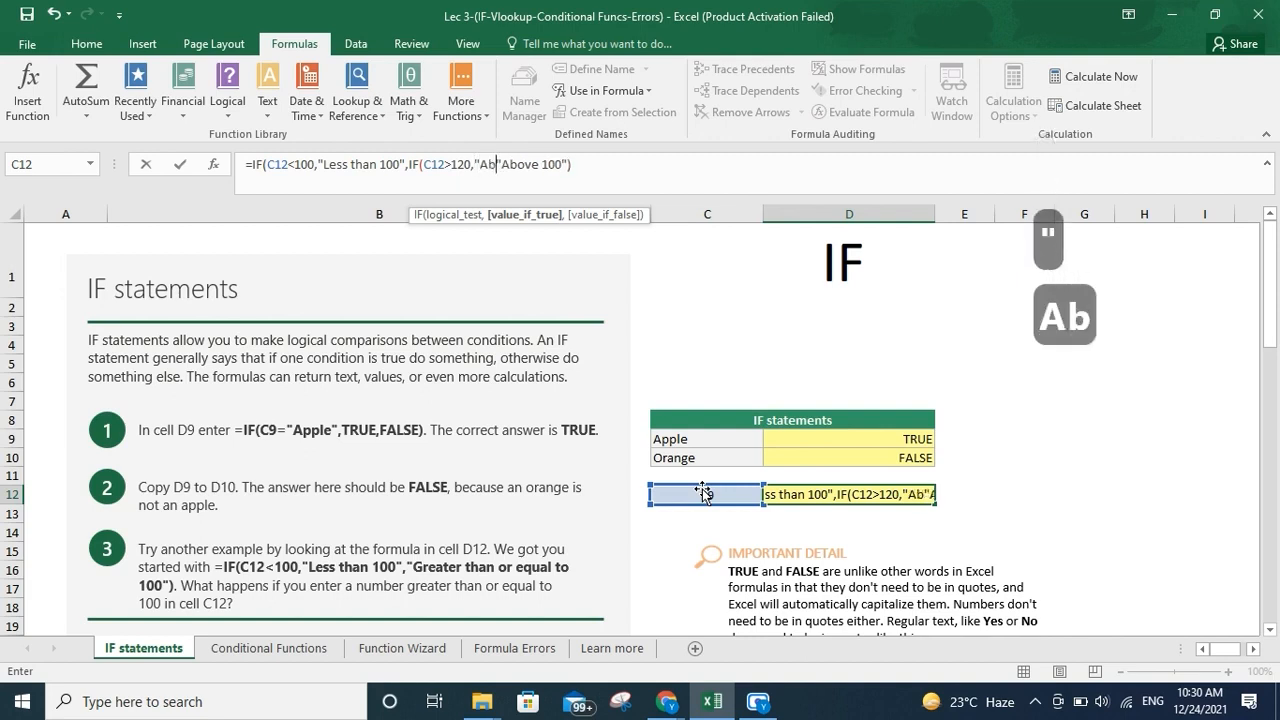
type(" 12")
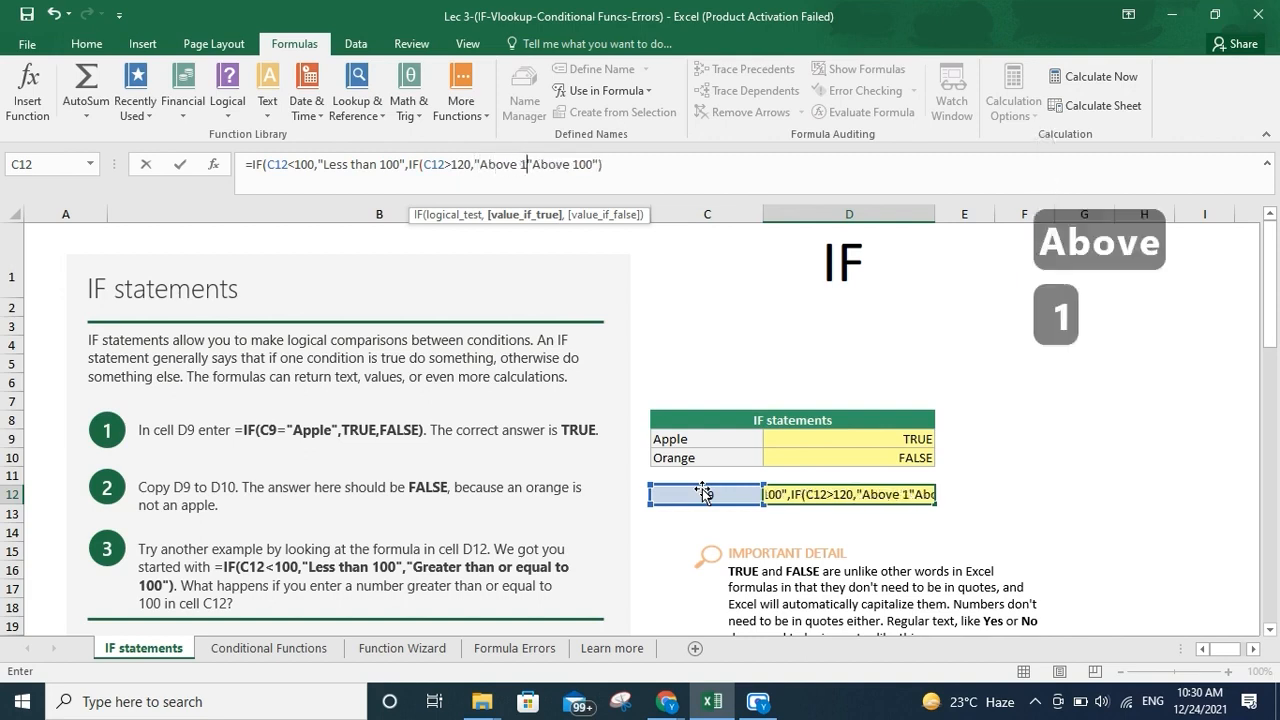
type("0\"")
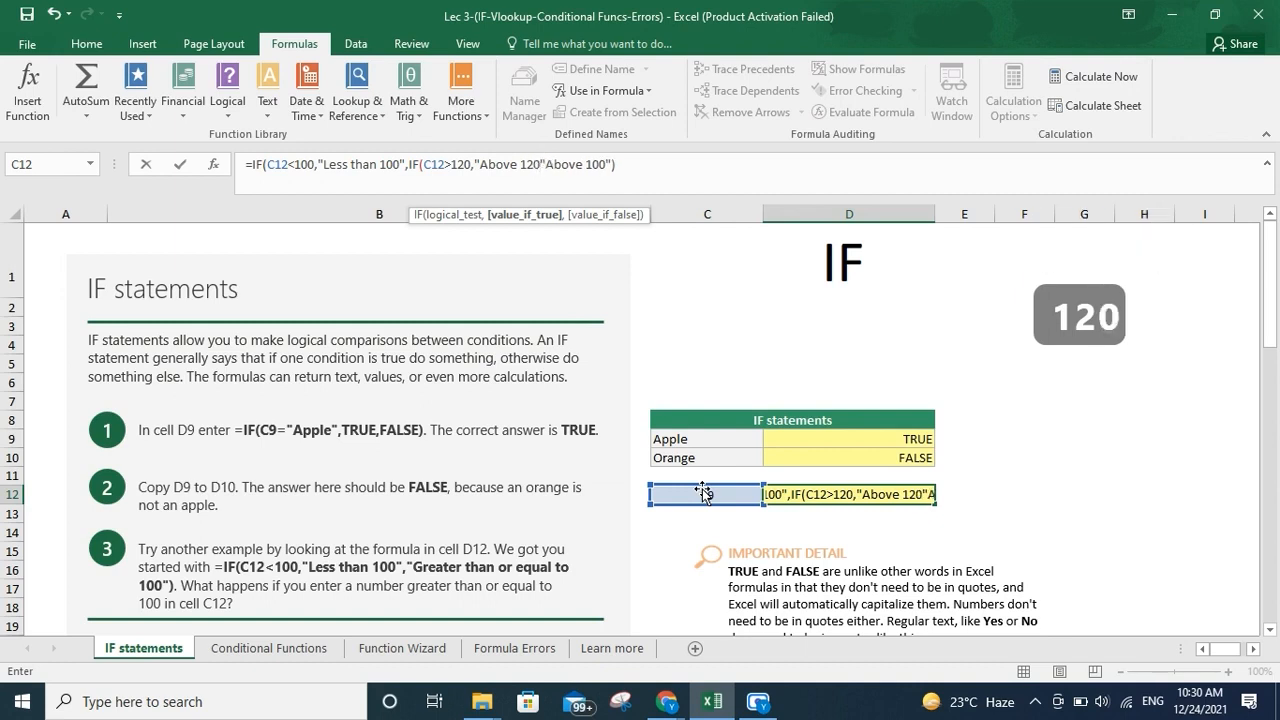
type(",")
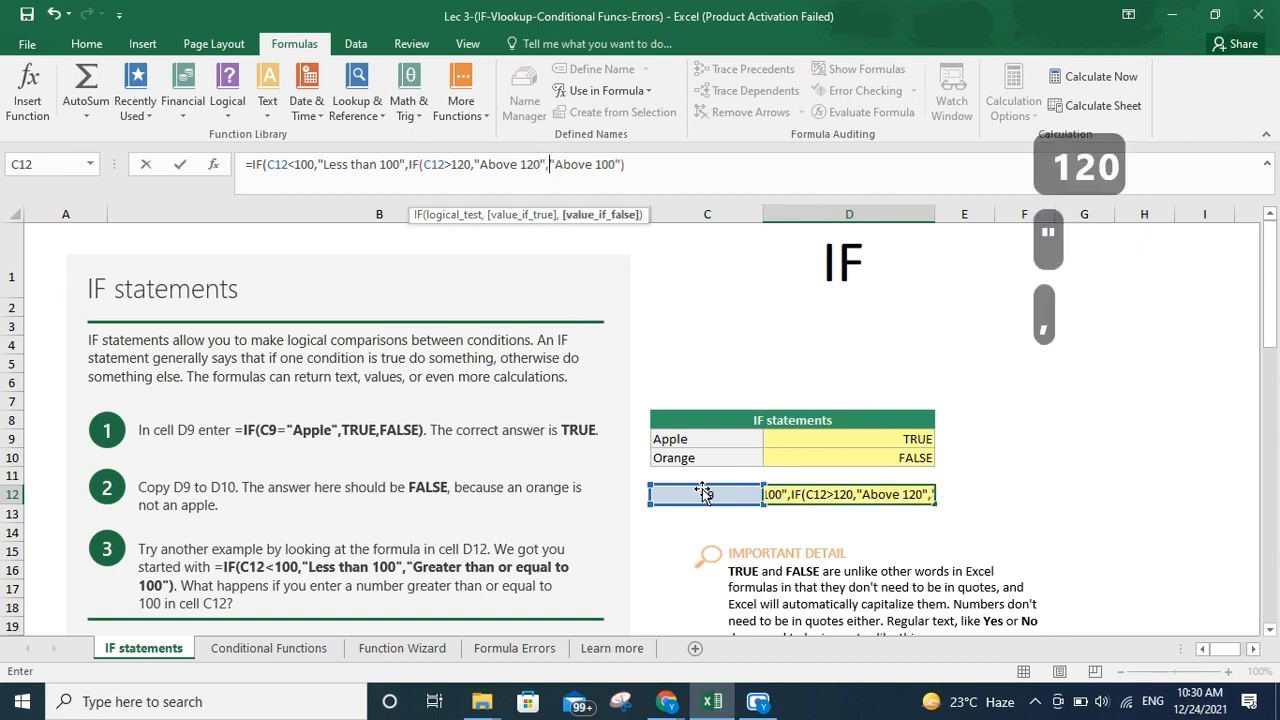
key("Return")
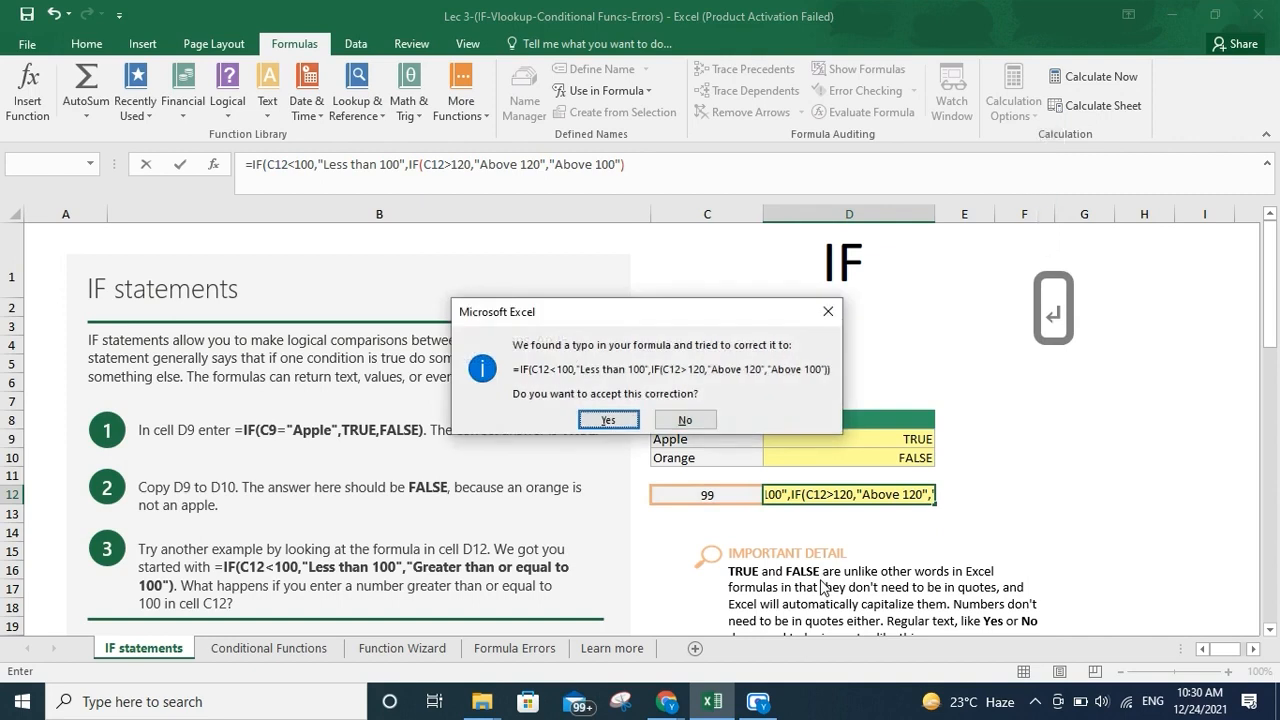
key("Return")
Test the nested IF by entering 119 and then 122 in C12
left_click(748, 491)
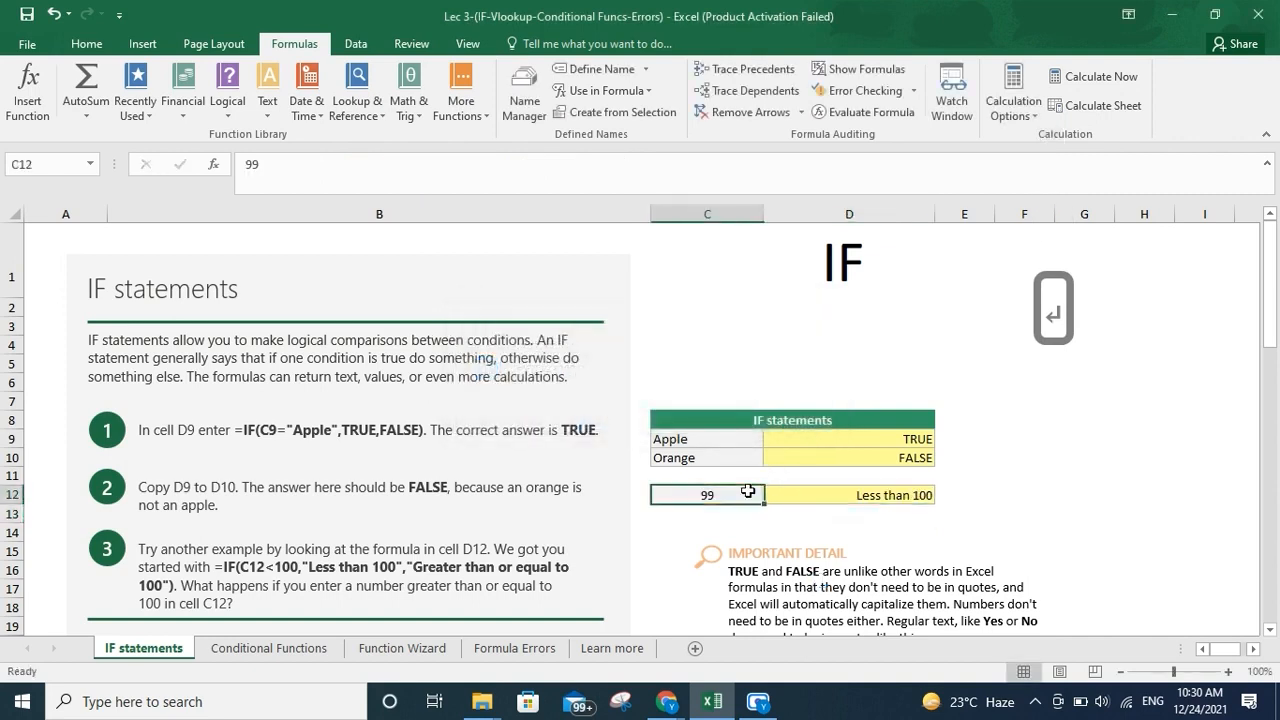
type("119")
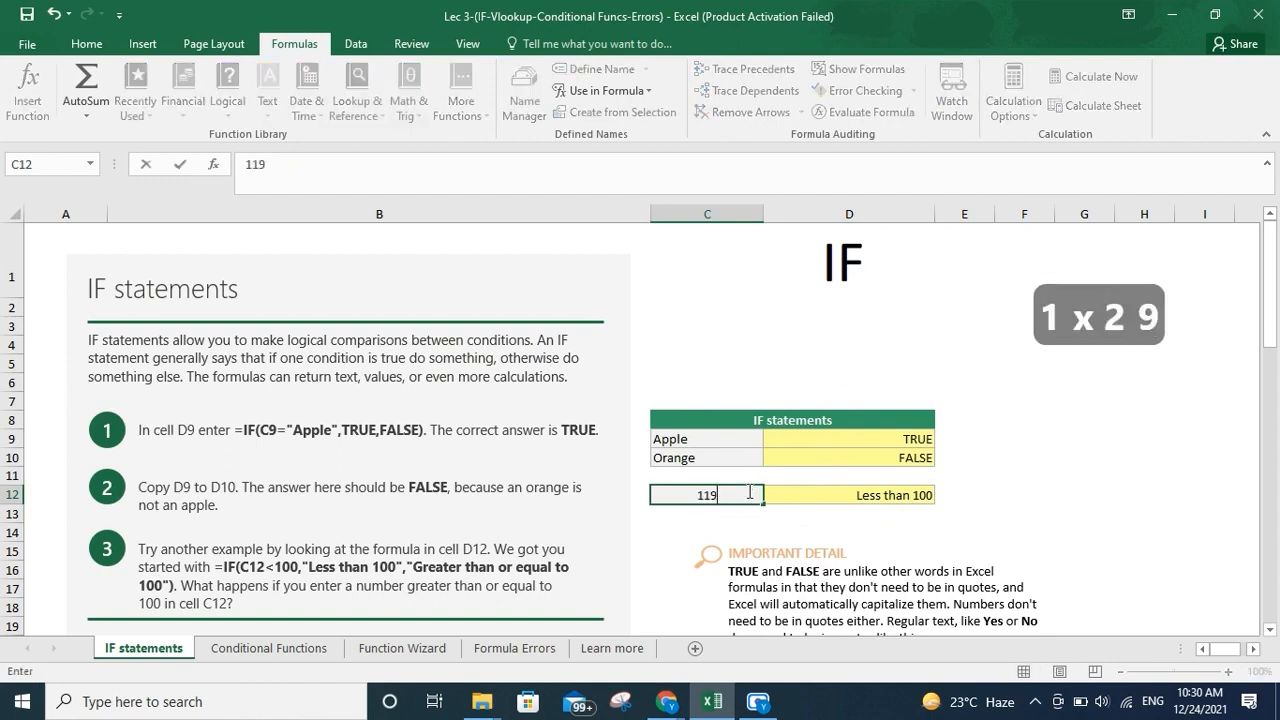
key("Return")
left_click(747, 488)
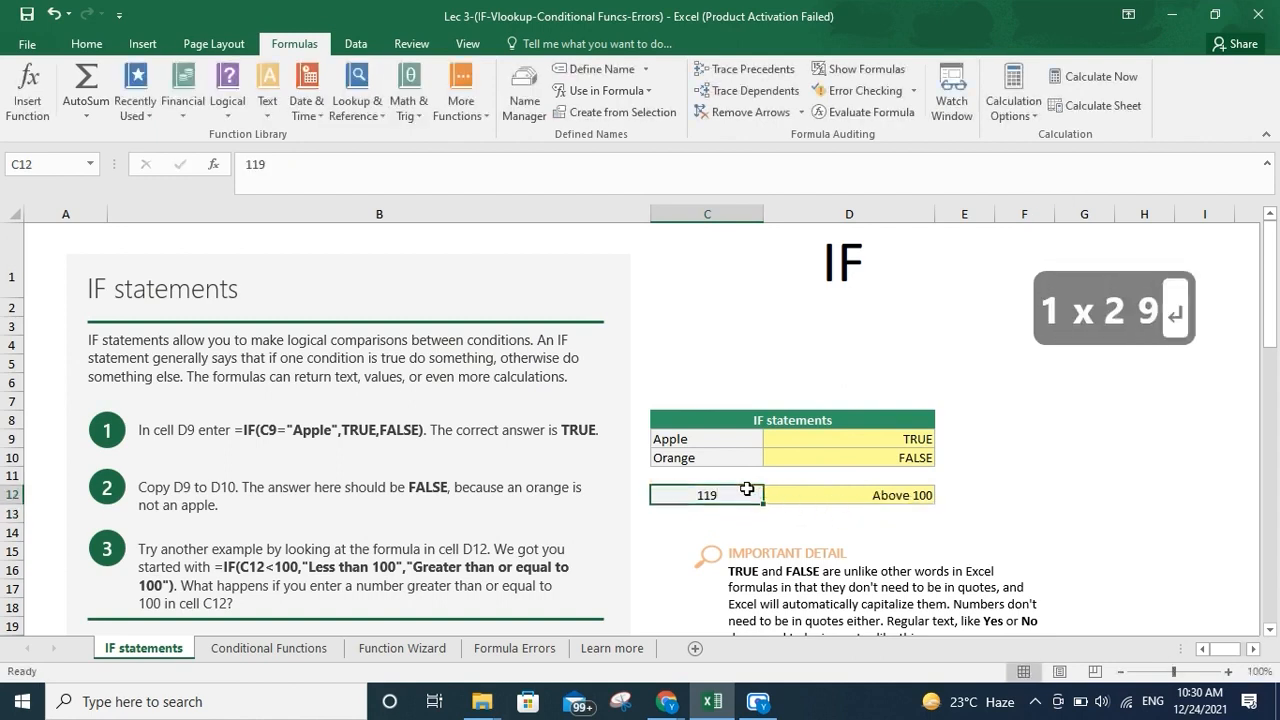
type("122")
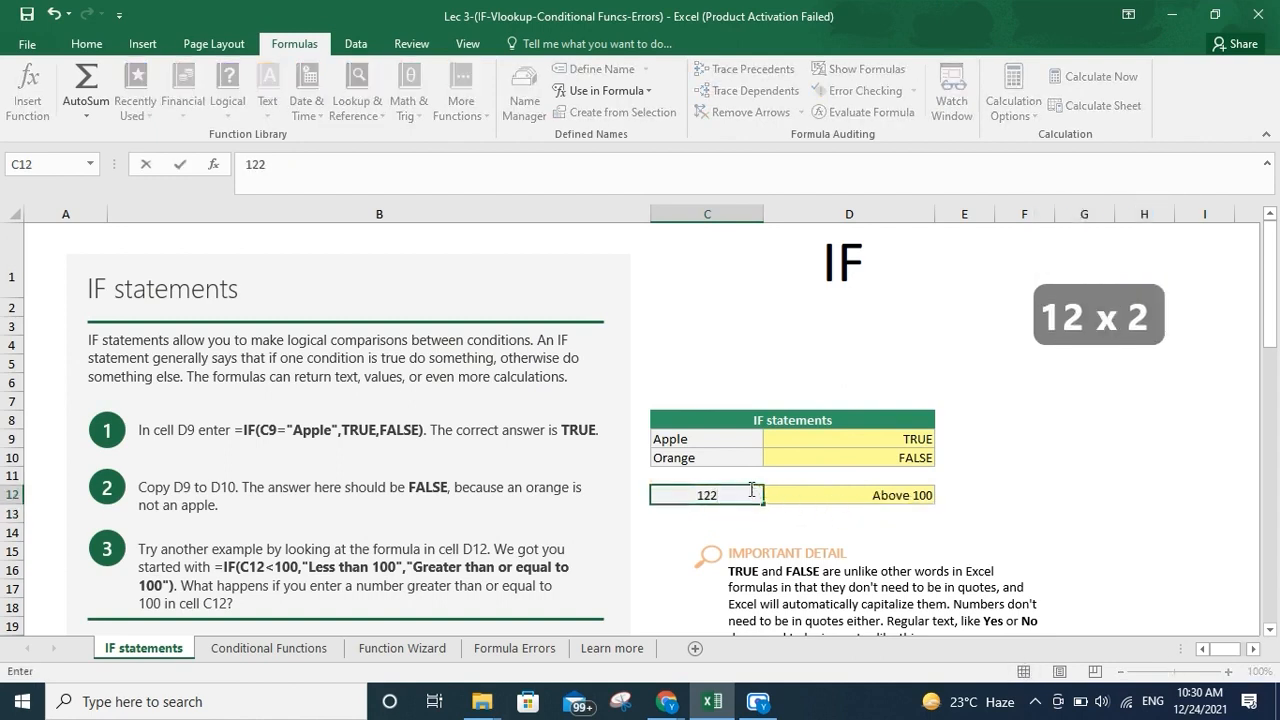
key("Return")
Start an IF formula in the Sales Tax cell F33
scroll(750, 489, "down", 6)
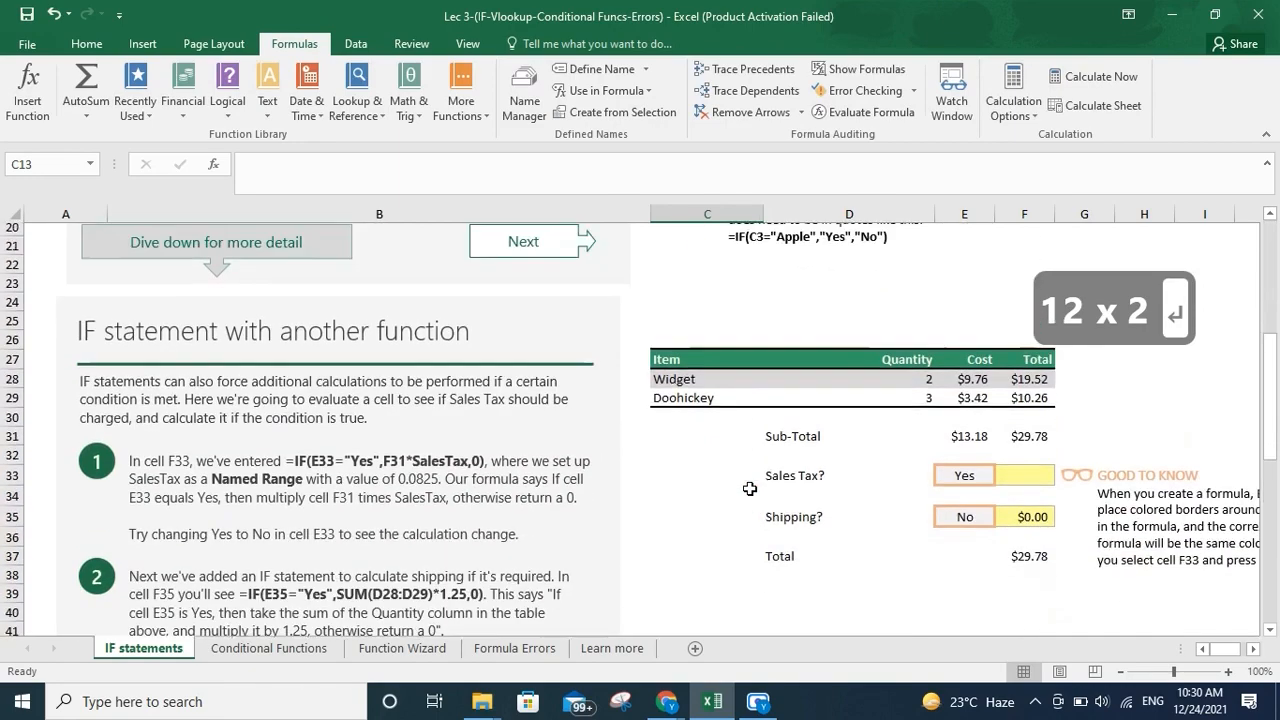
scroll(749, 488, "up", 6)
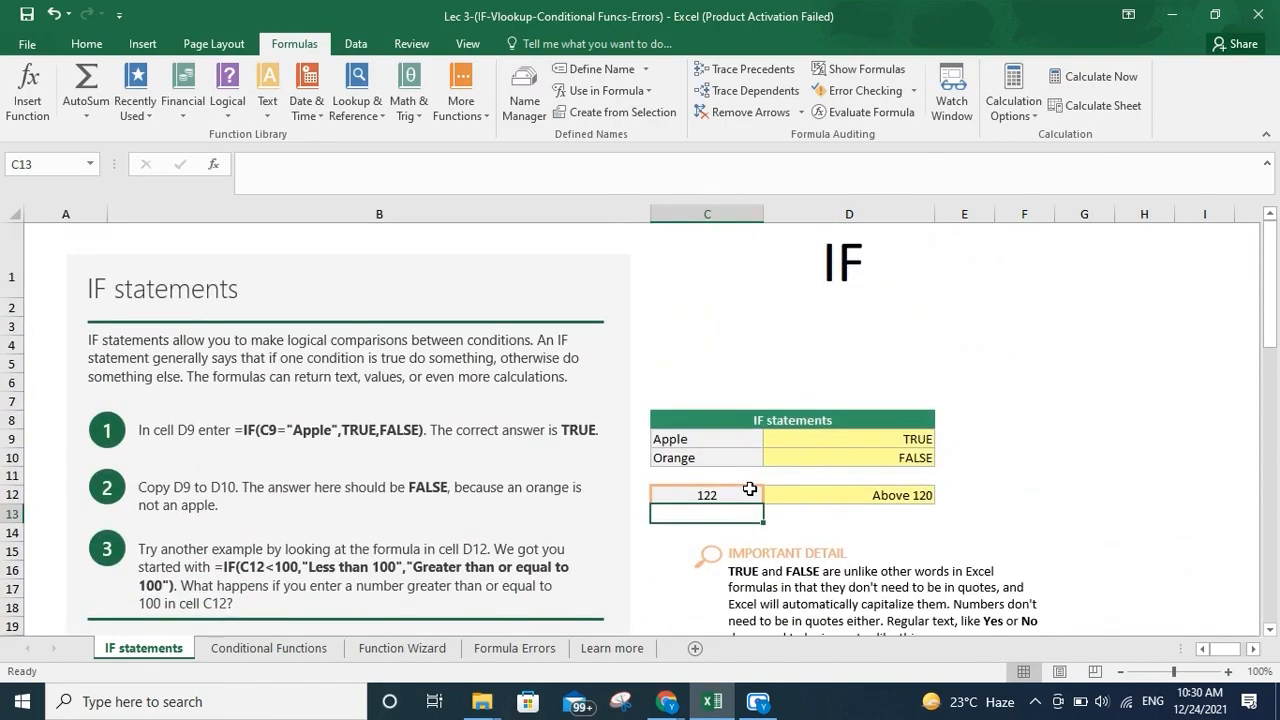
scroll(749, 489, "down", 2)
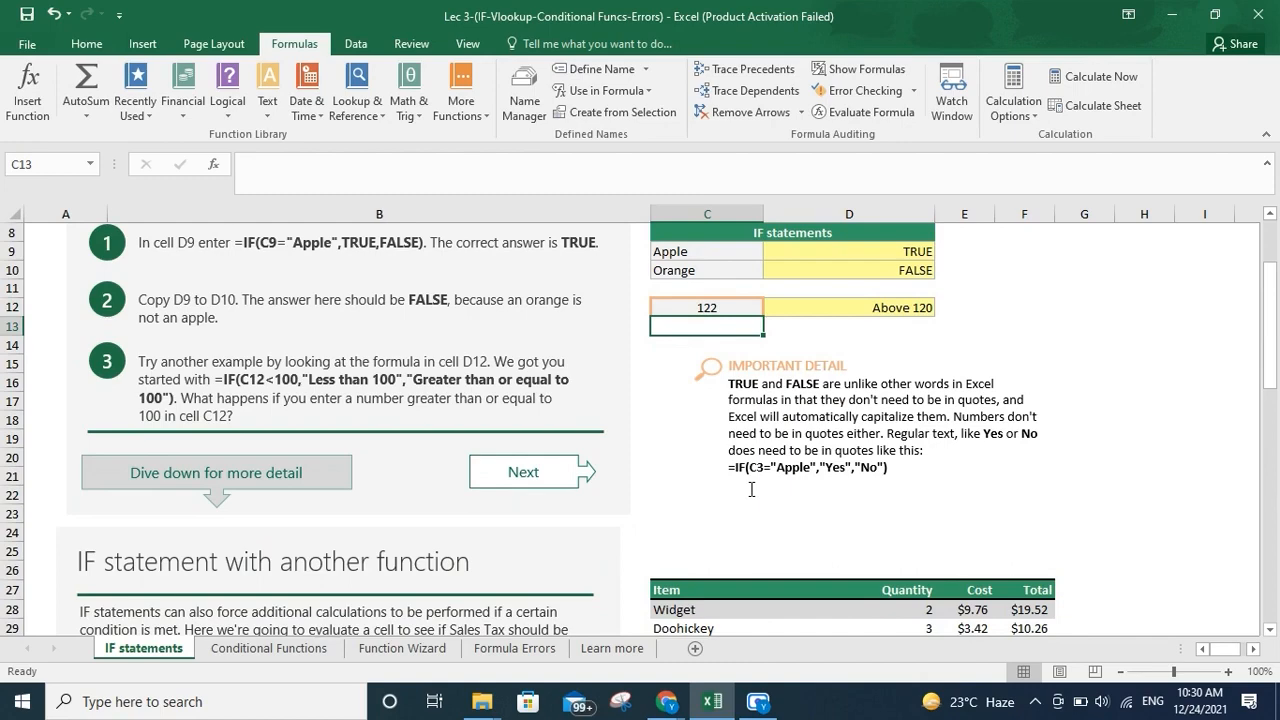
scroll(752, 489, "down", 7)
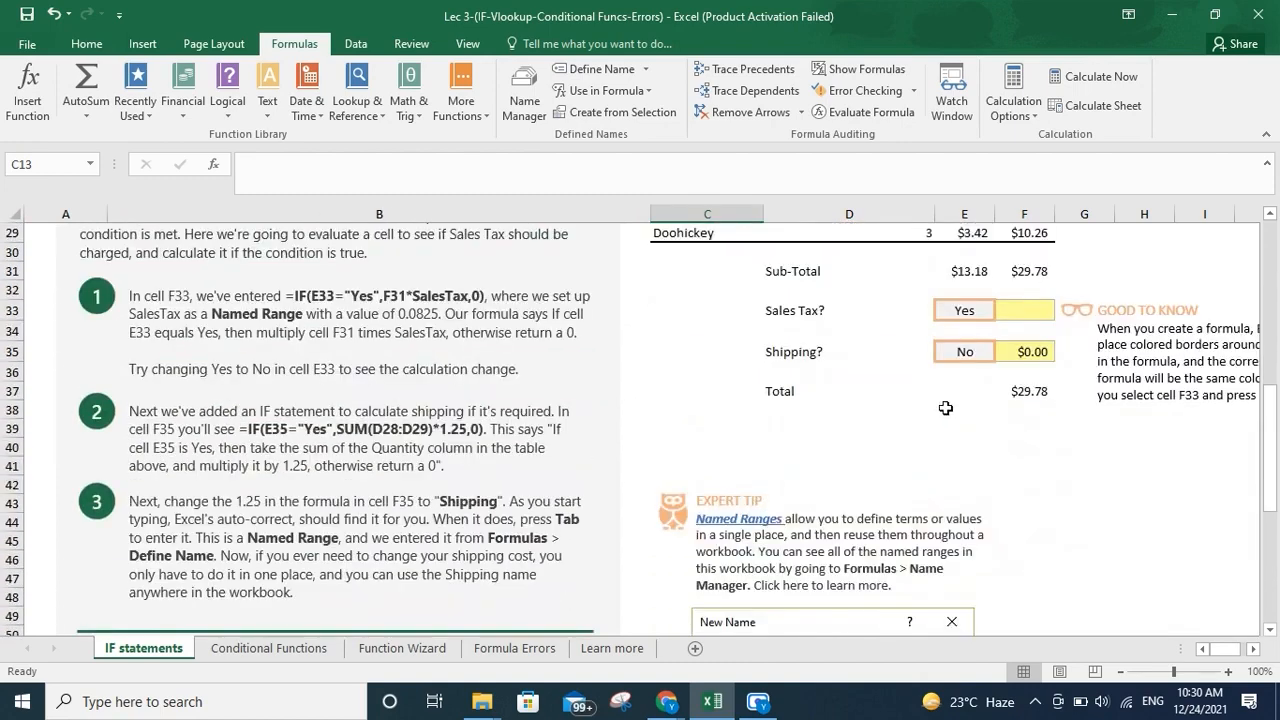
left_click(1010, 313)
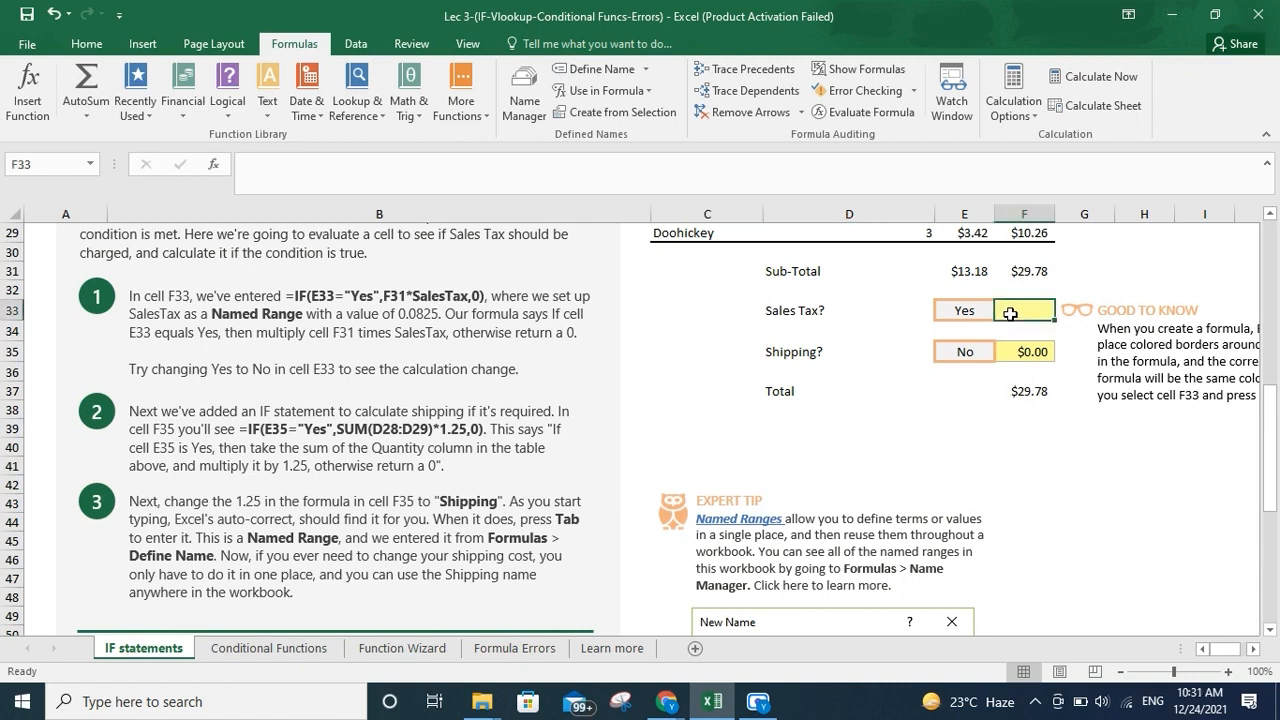
key("Left")
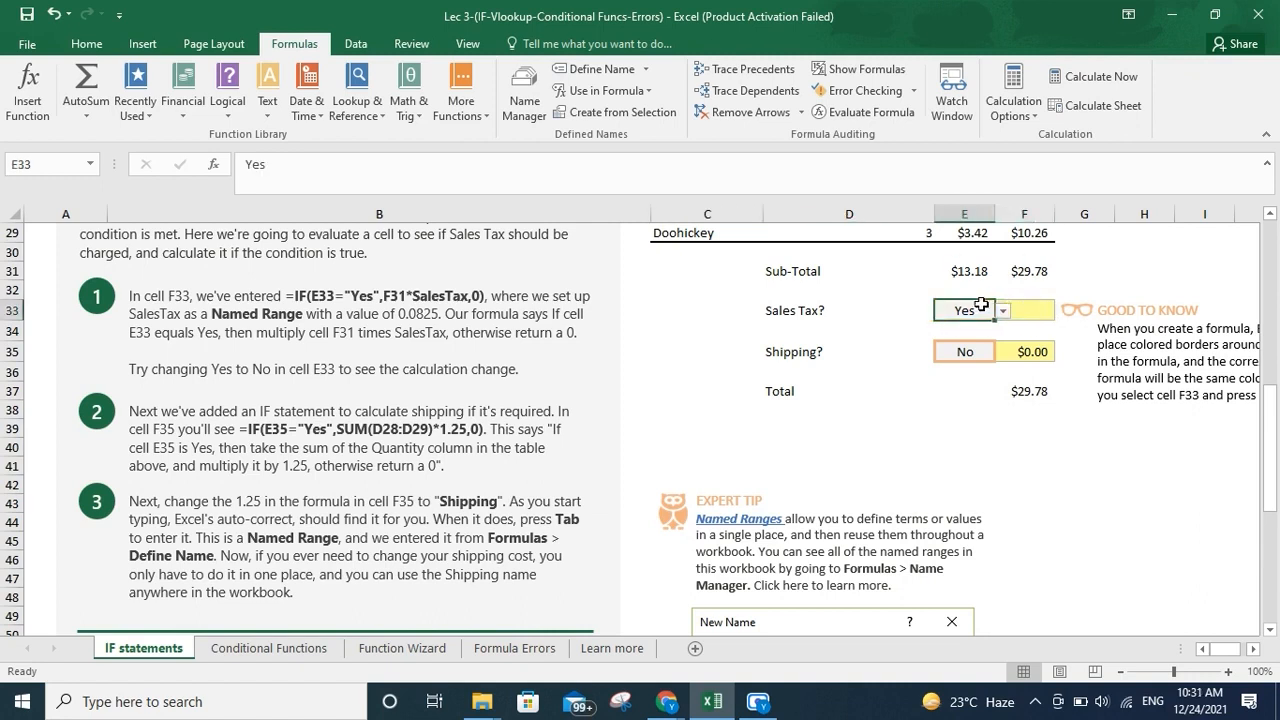
left_click(1014, 312)
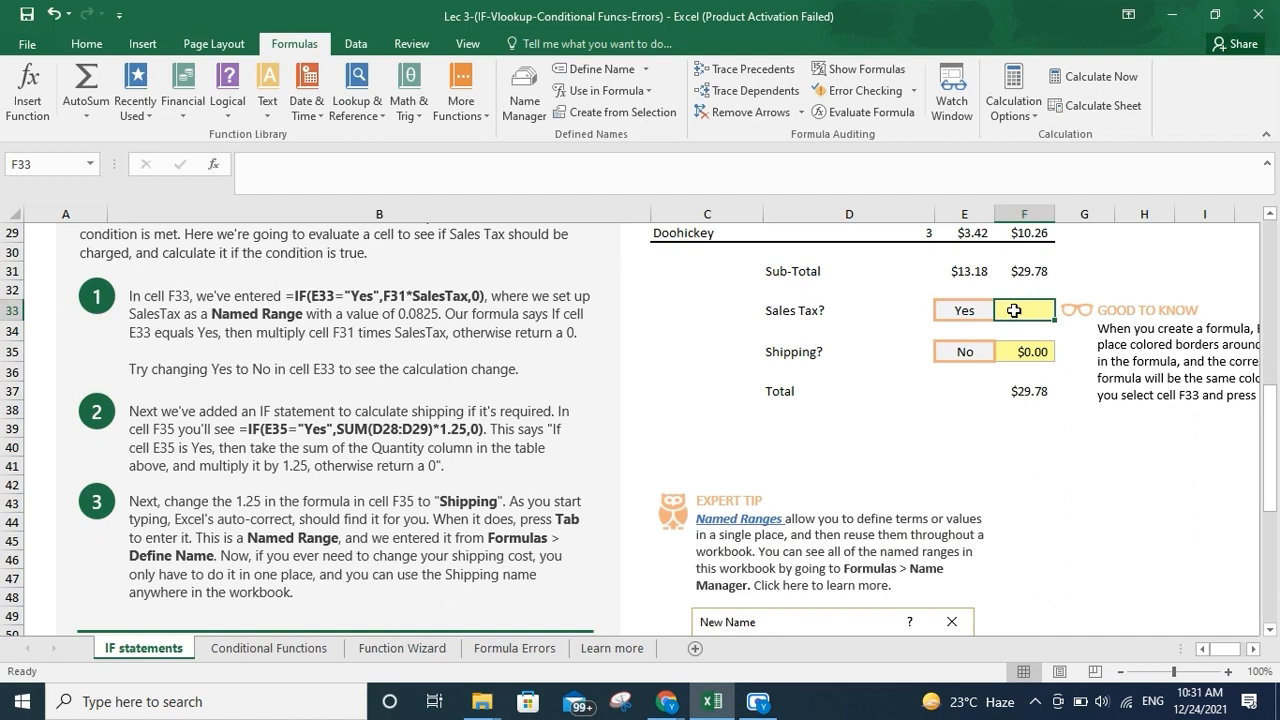
type("=")
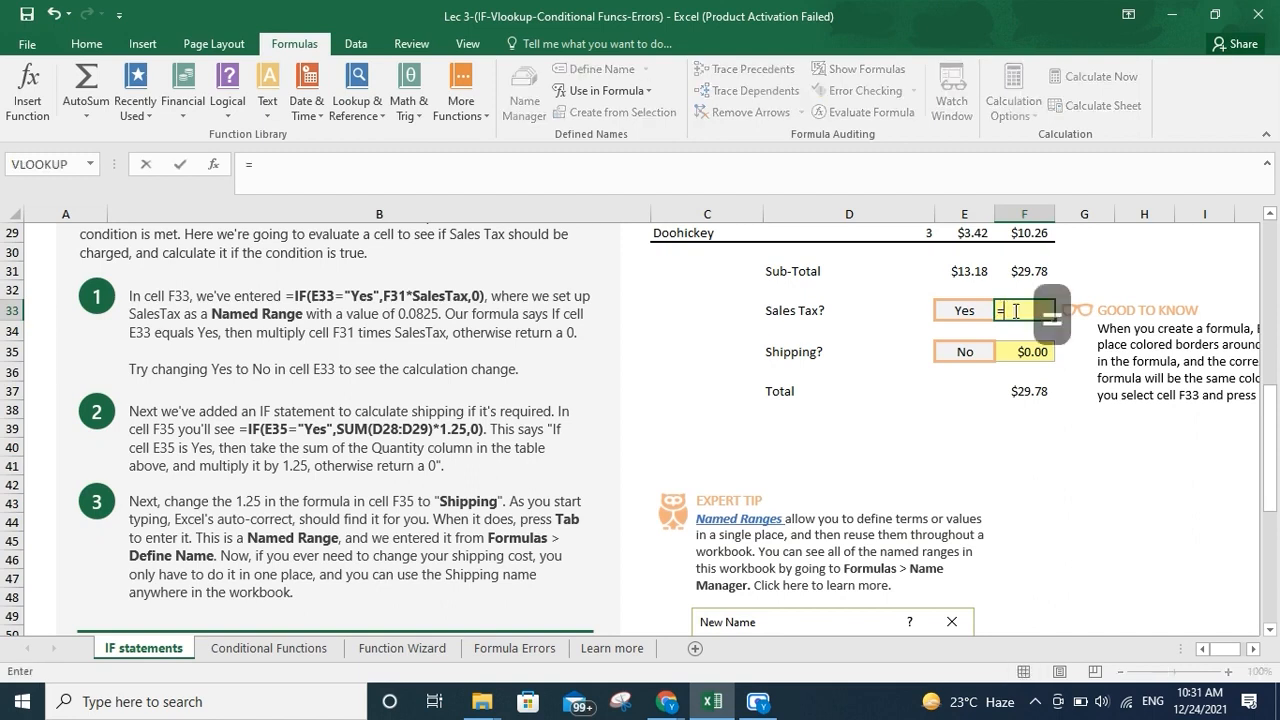
type("ID")
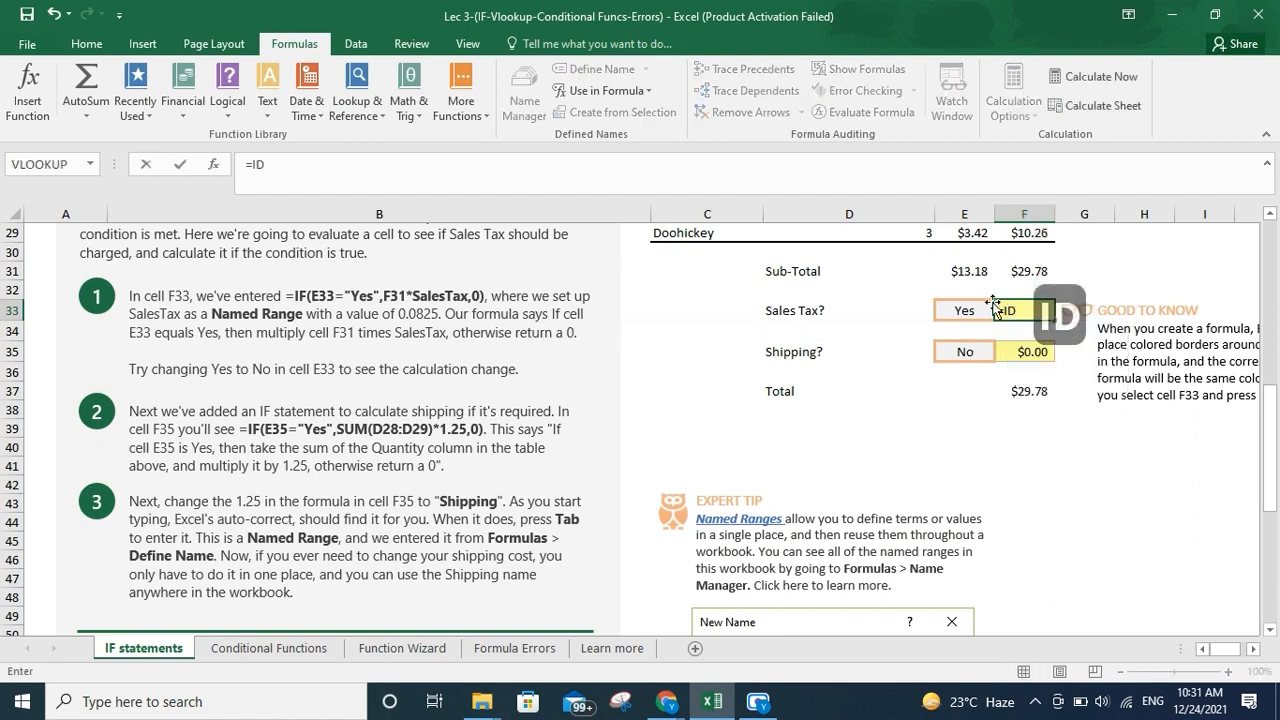
key("BackSpace")
type("F")
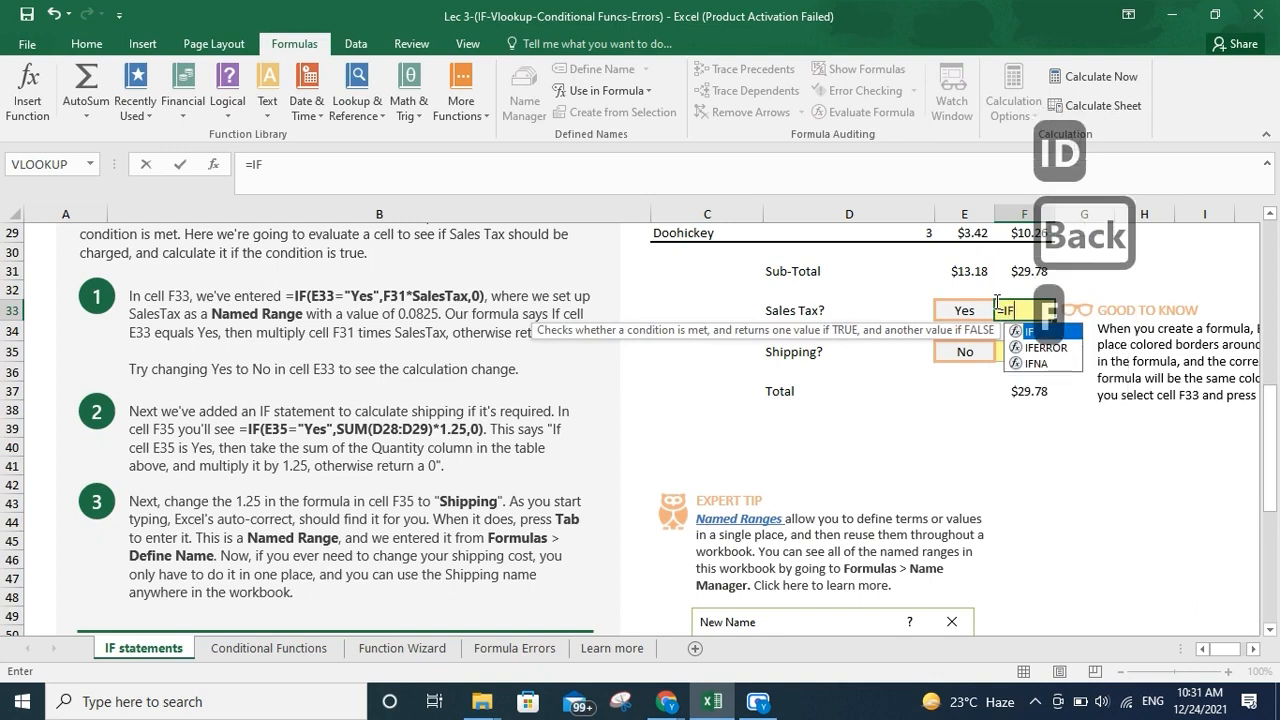
key("shift")
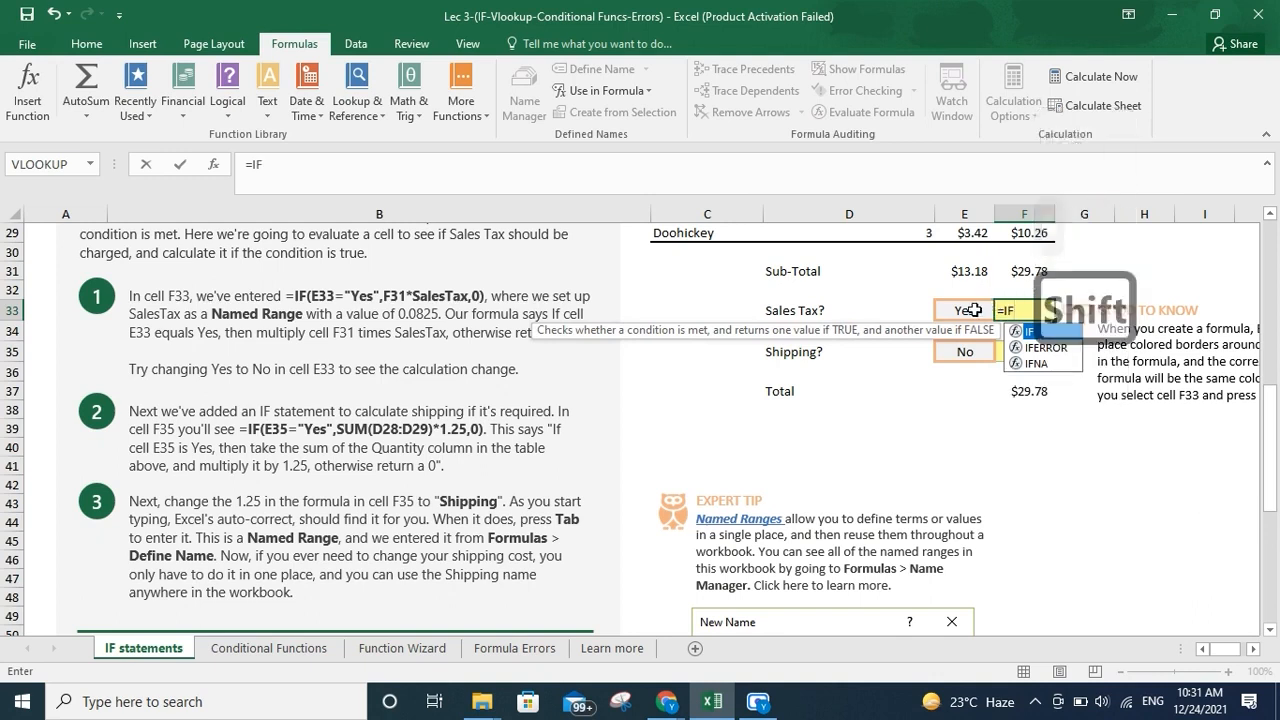
key("Return")
left_click(1018, 313)
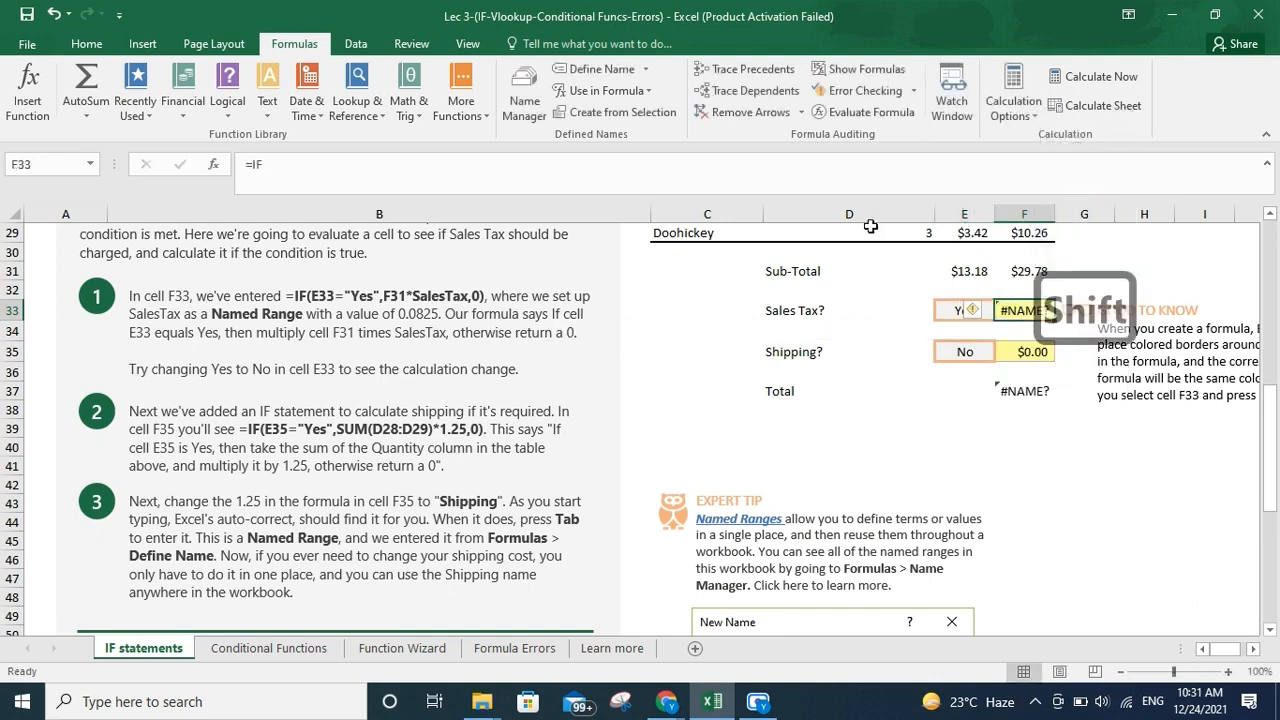
left_click(865, 187)
type("(")
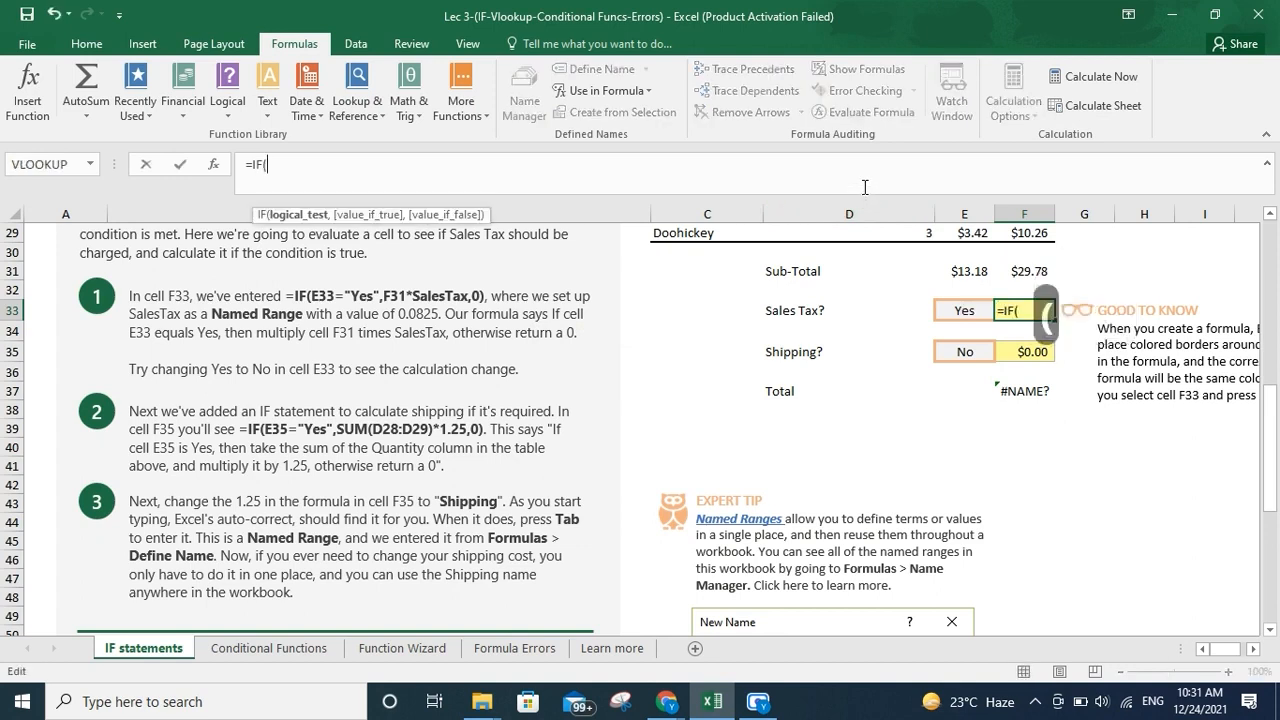
Build the logical test E33="Yes" as the first argument of the IF formula in F33
left_click(955, 310)
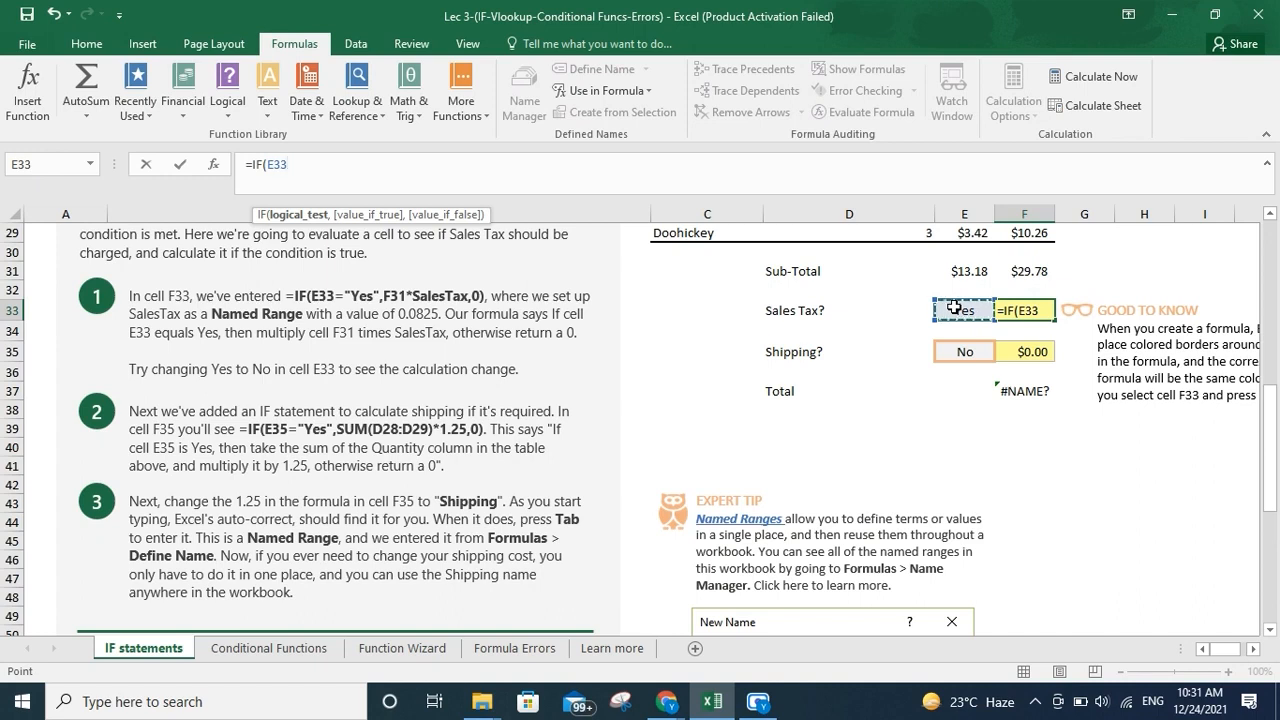
type("=\"YES")
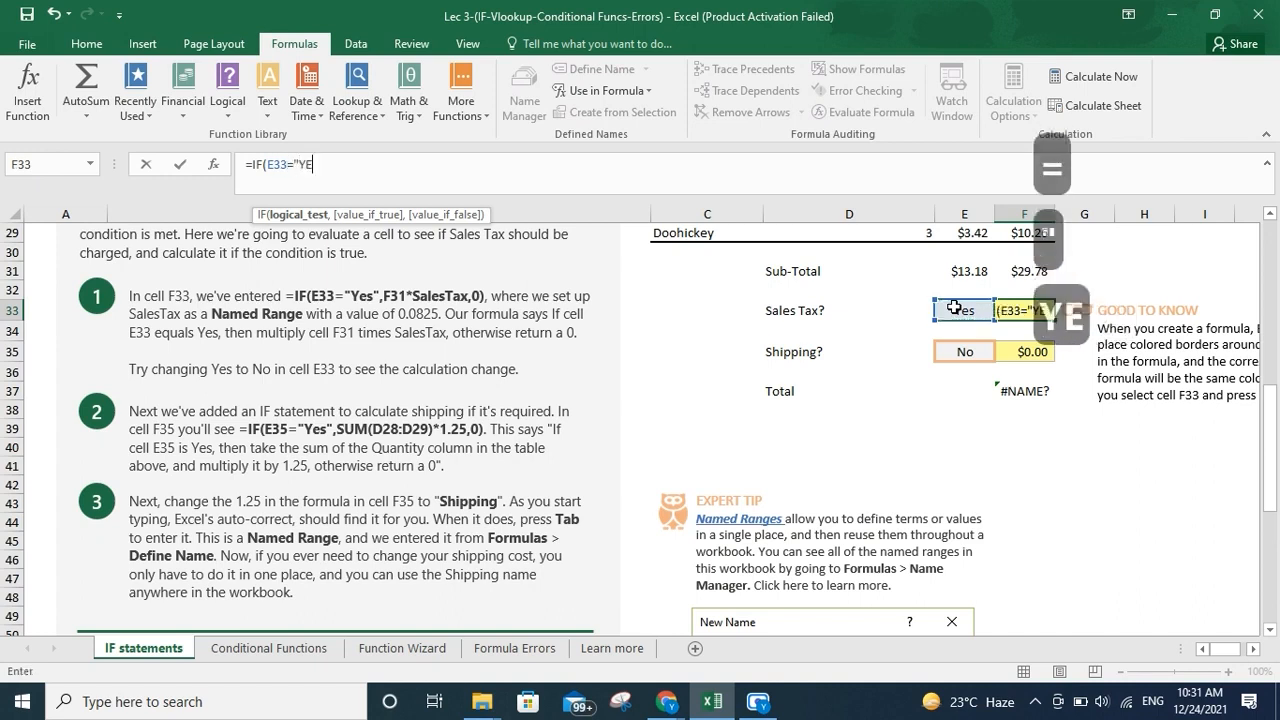
key("BackSpace")
key("BackSpace")
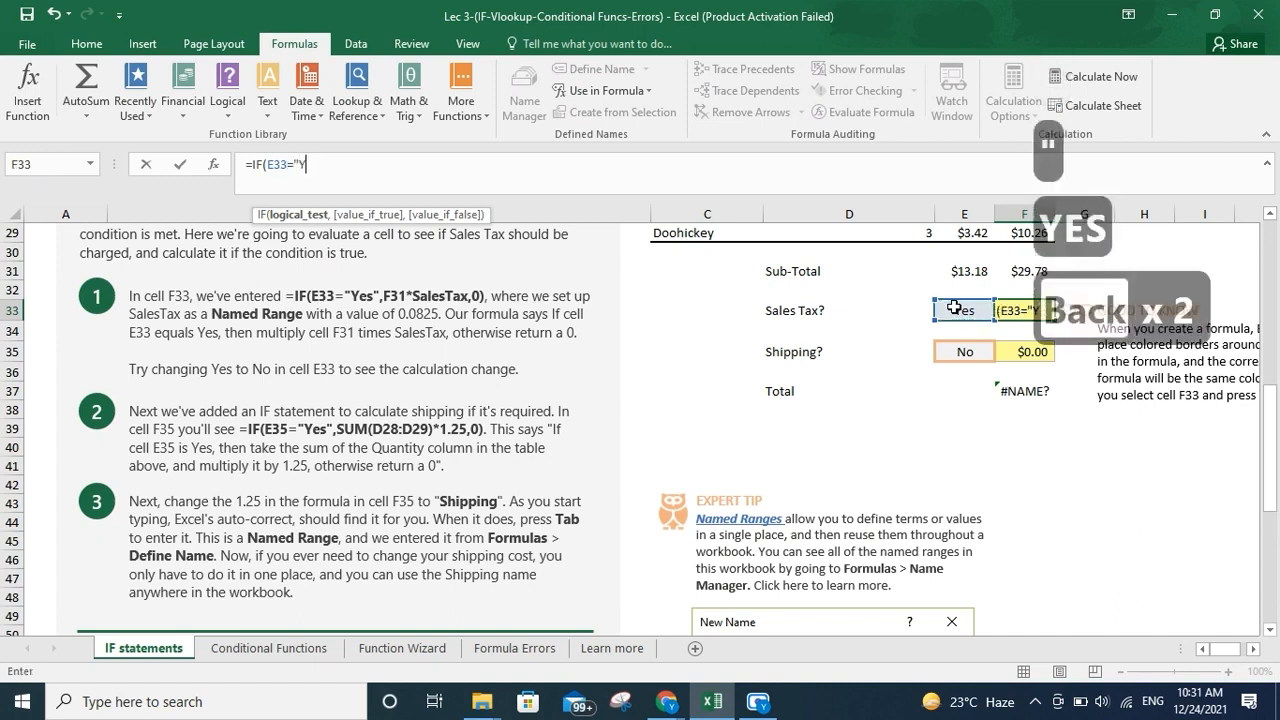
type("es")
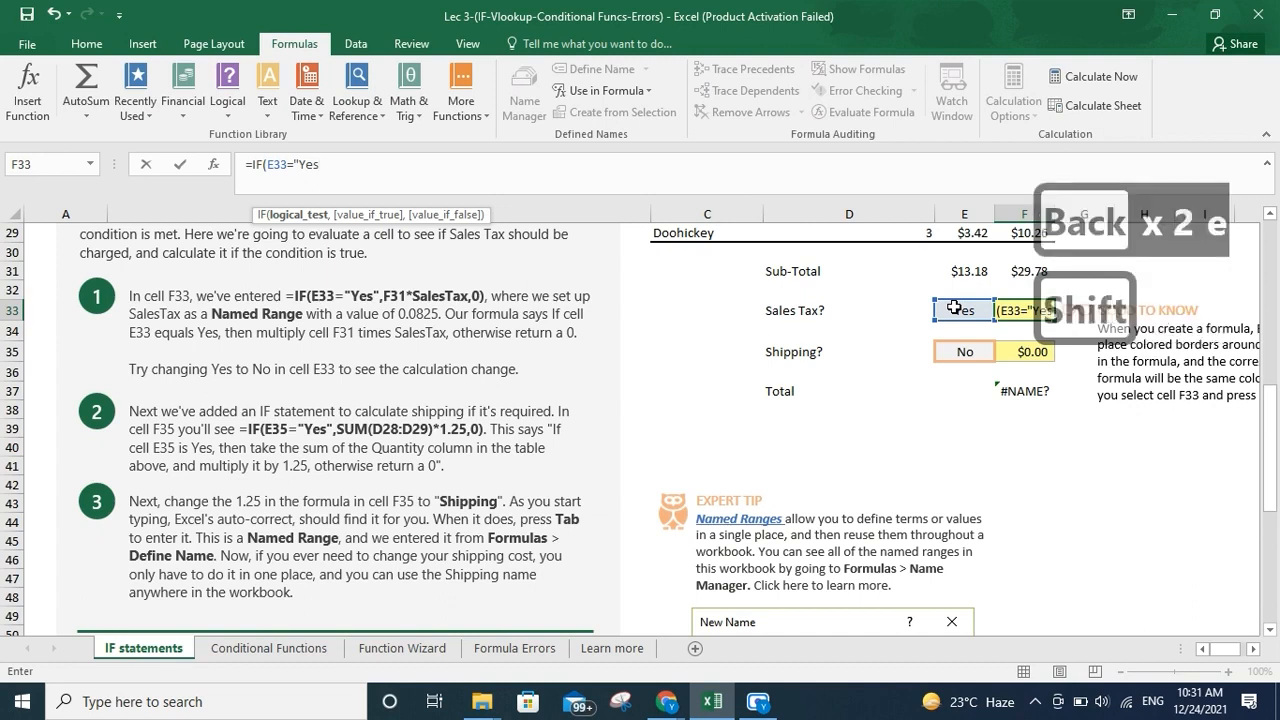
type("\"")
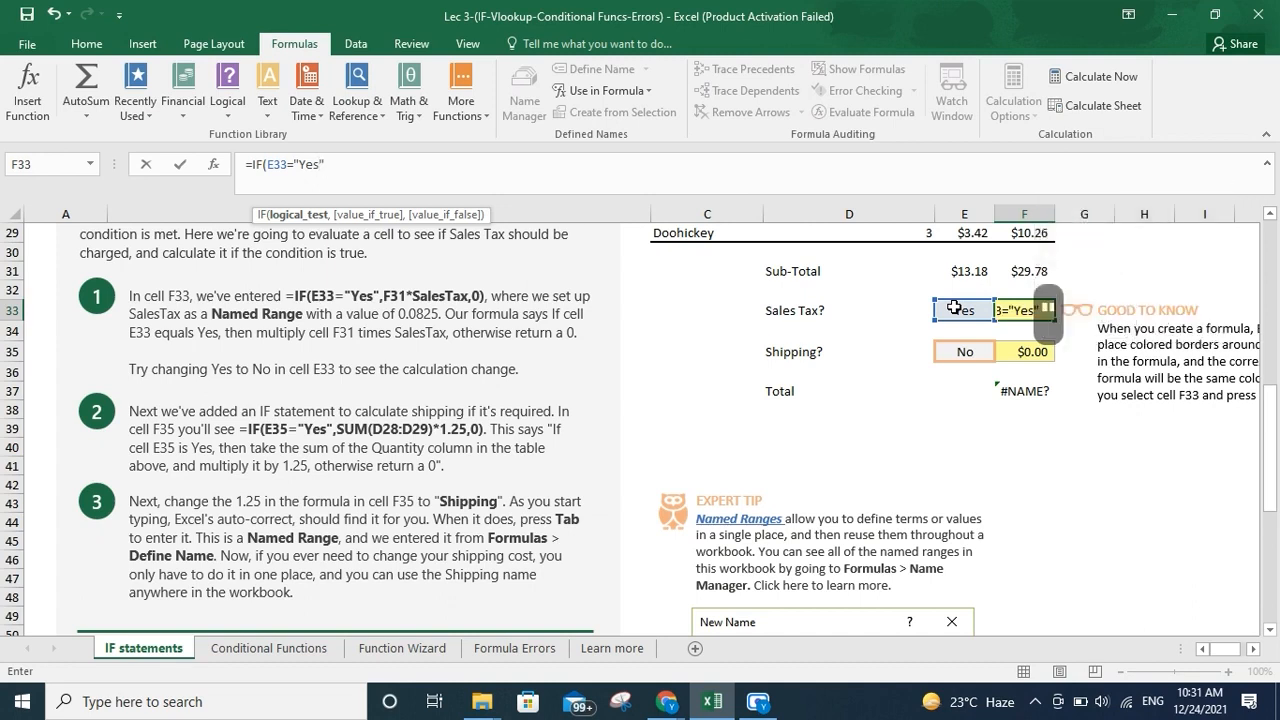
type(",")
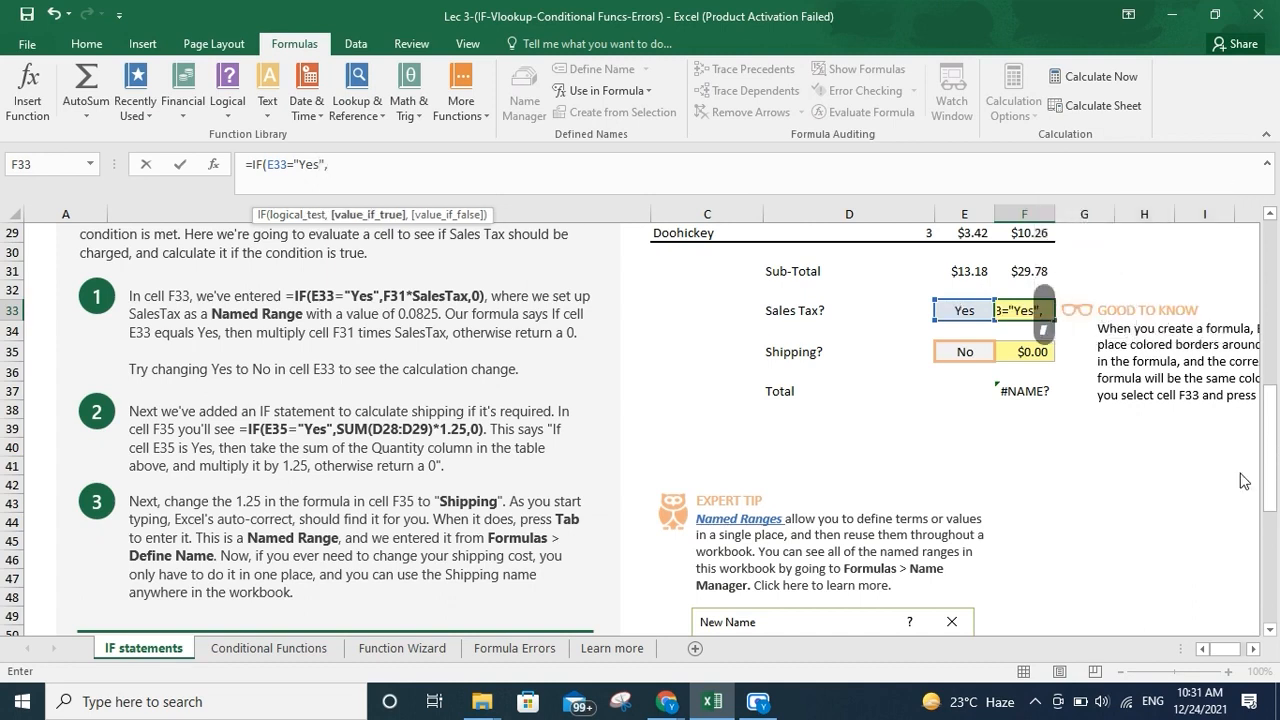
Complete F33's formula with F31*0.0825 as the true value and 0 as the false value, and enter it
left_click(1020, 272)
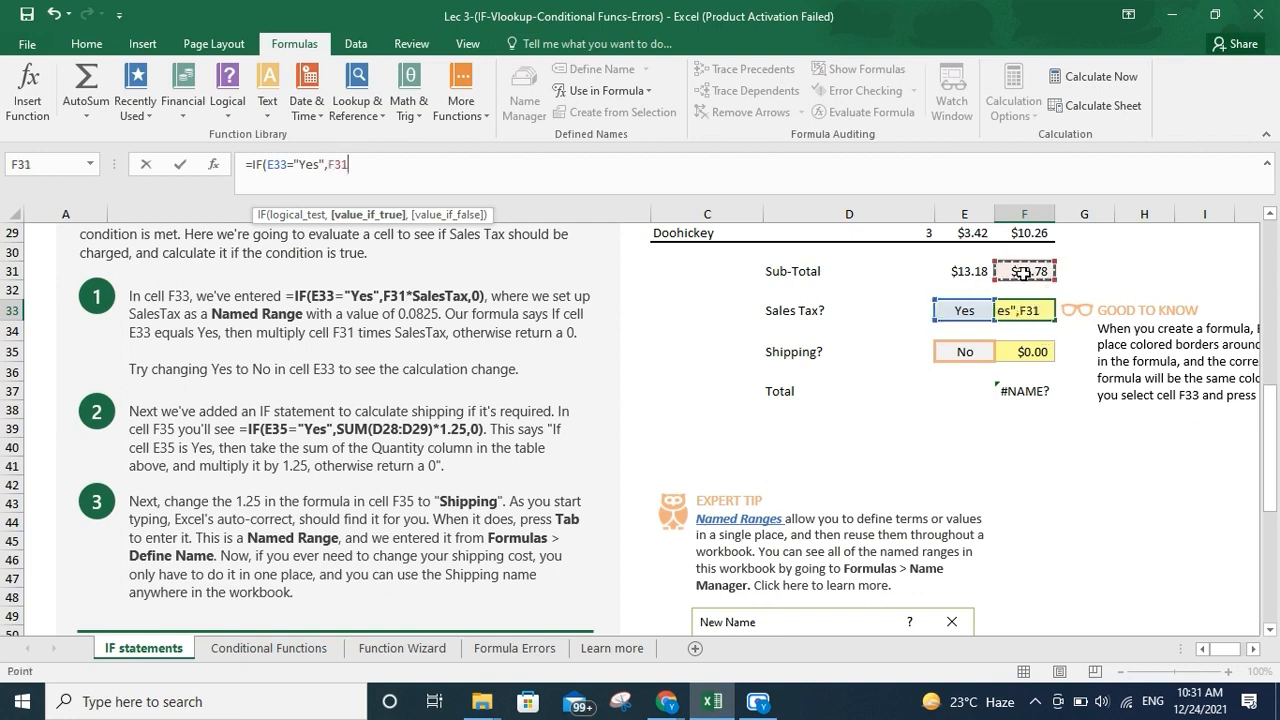
type("*")
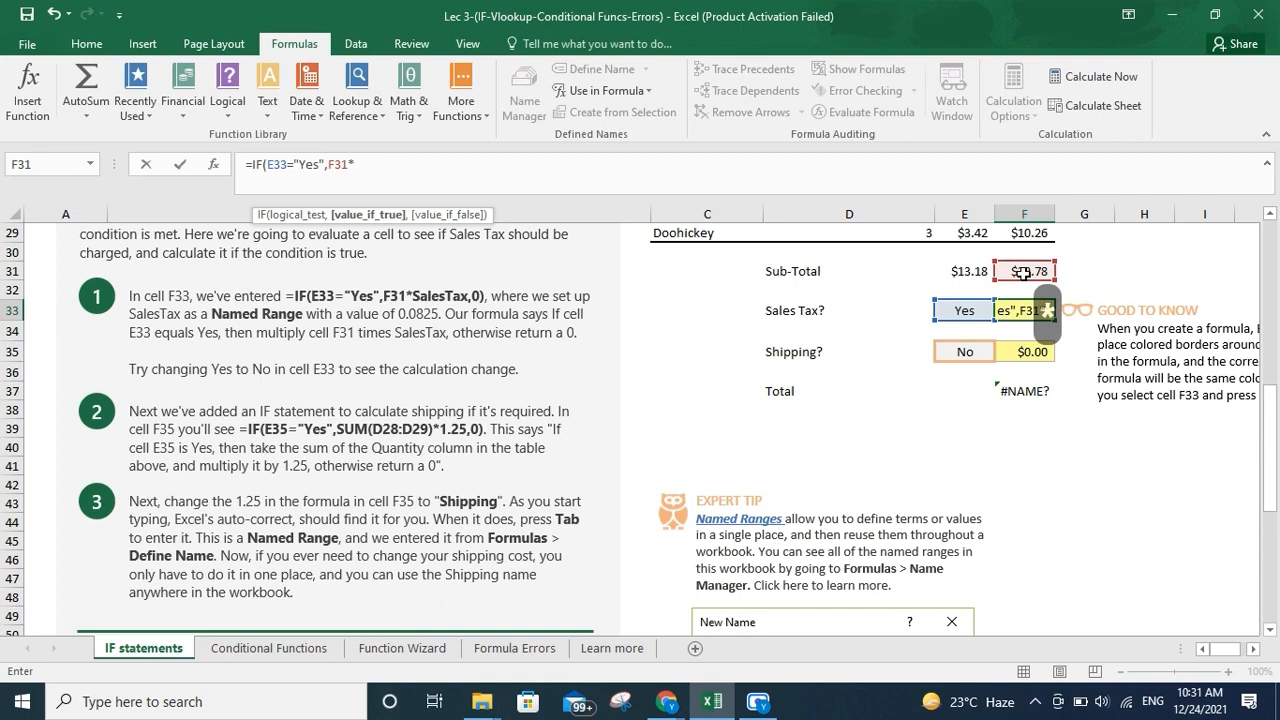
type("0.0")
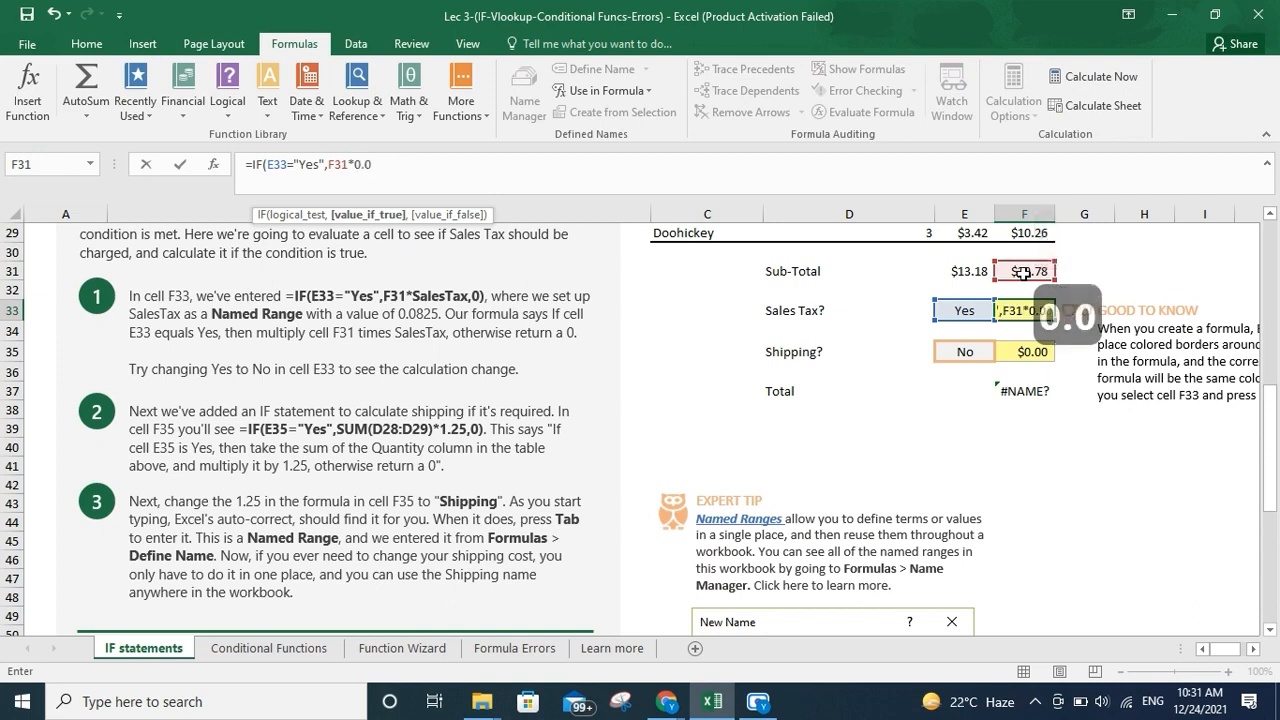
type("825")
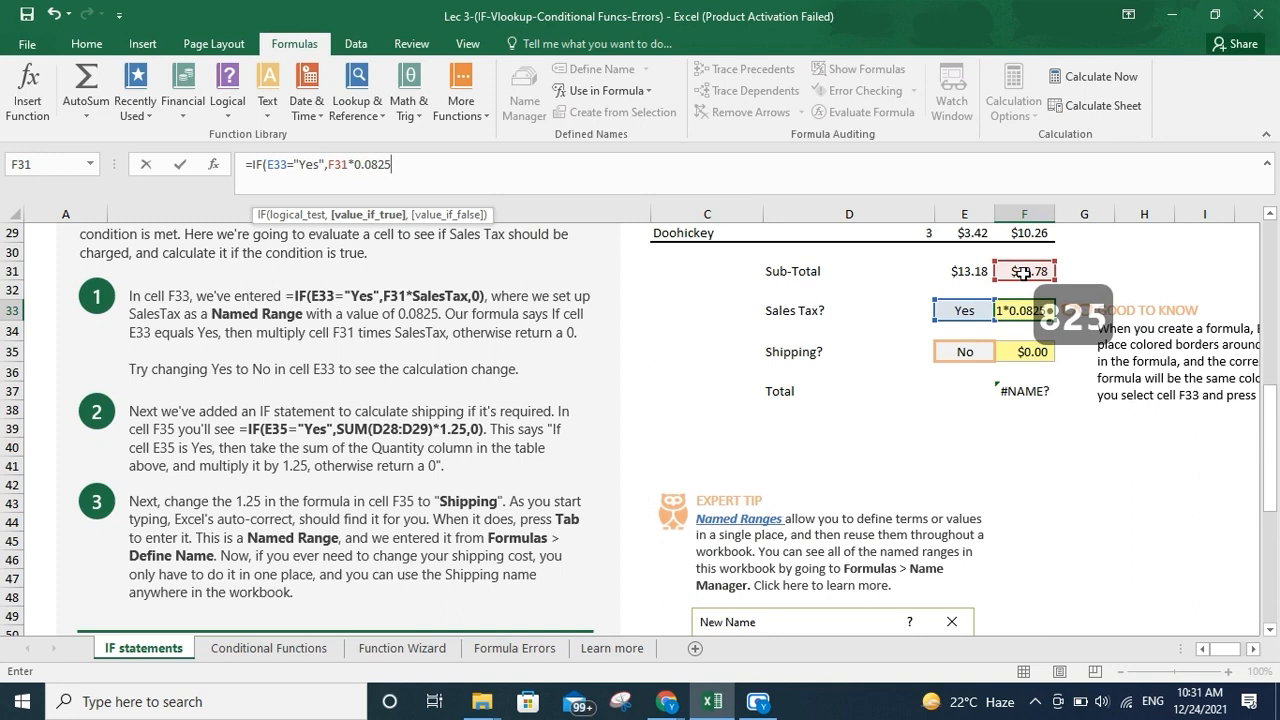
type(",0")
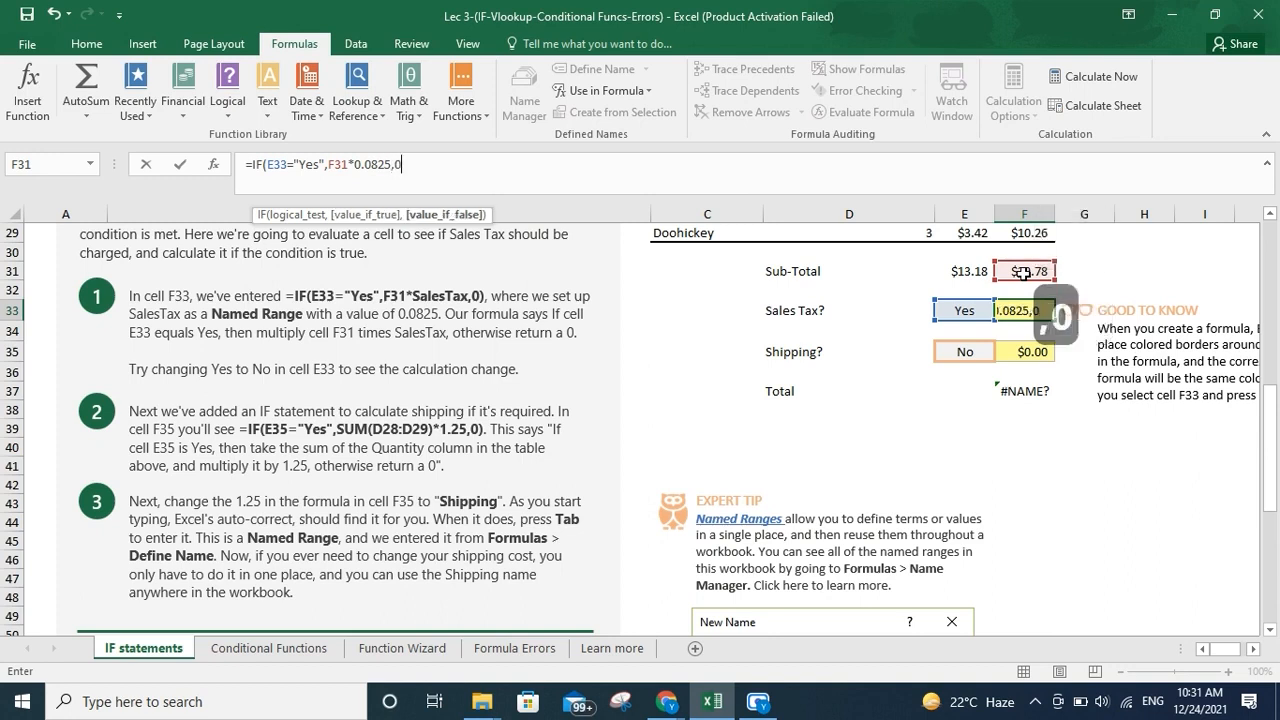
key("Return")
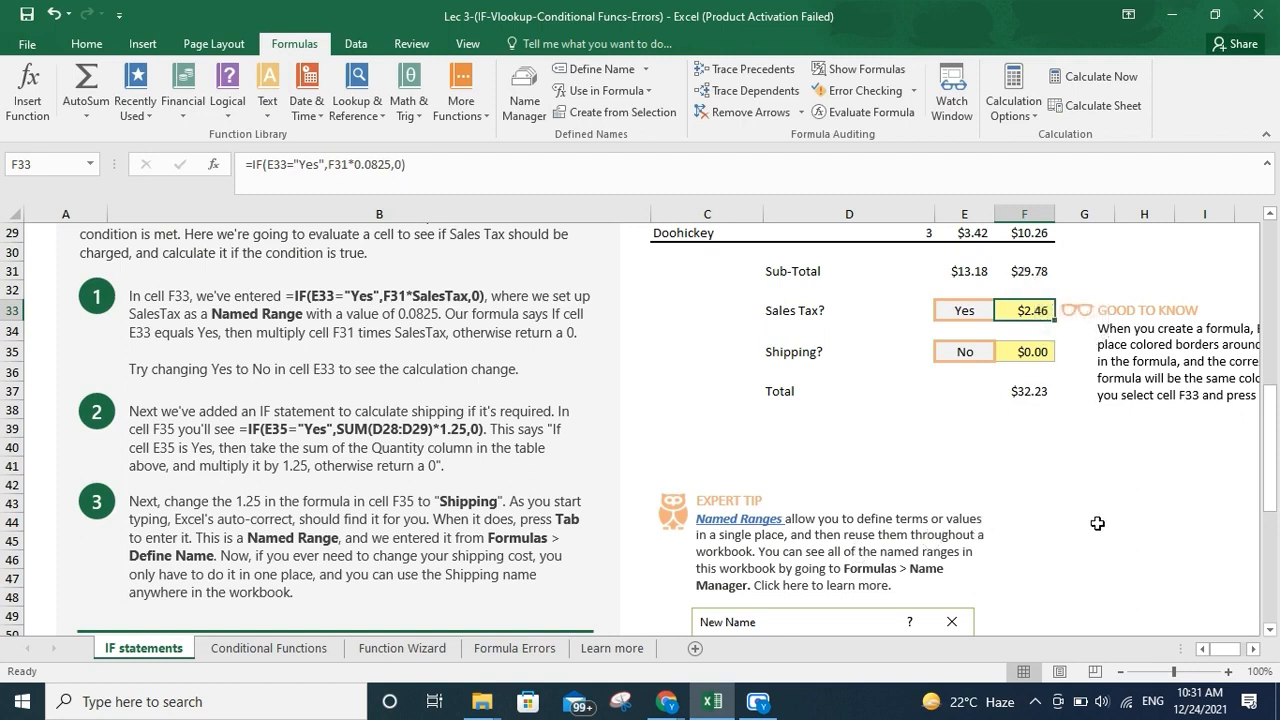
Switch the Sales Tax? choice in E33 to No and select the Total cell to check its formula
left_click(965, 311)
left_click(1001, 311)
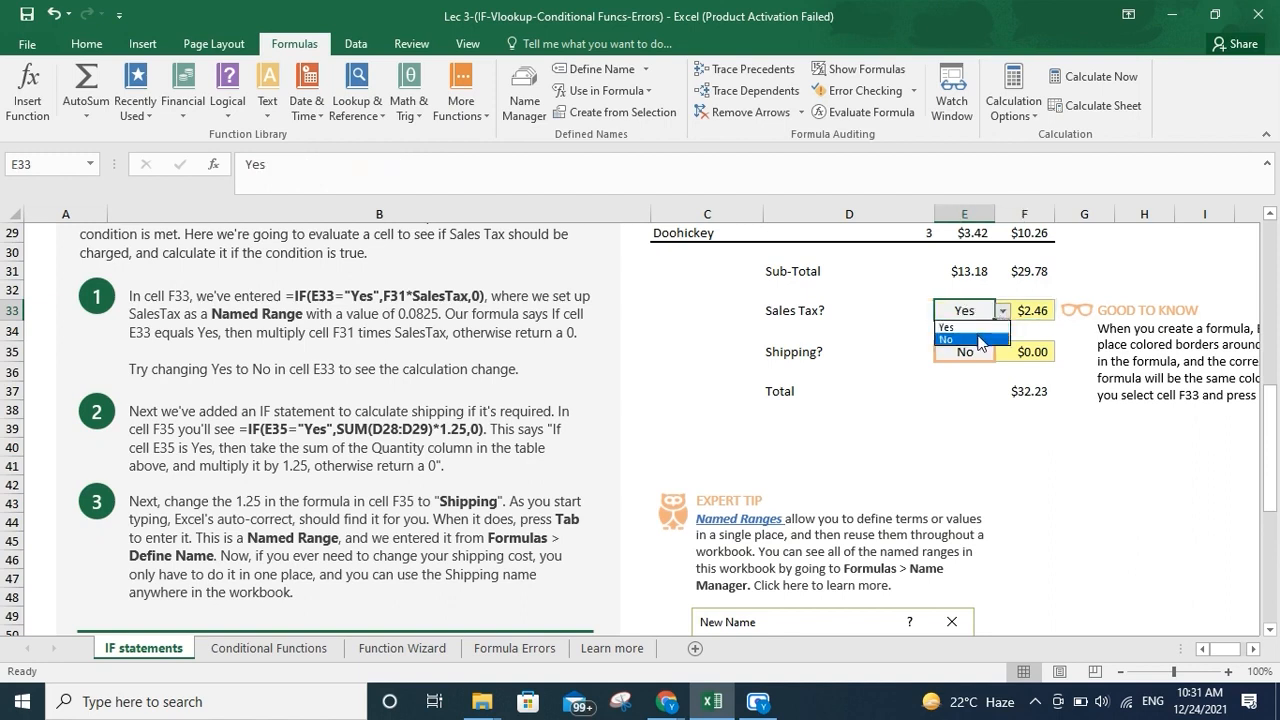
left_click(979, 340)
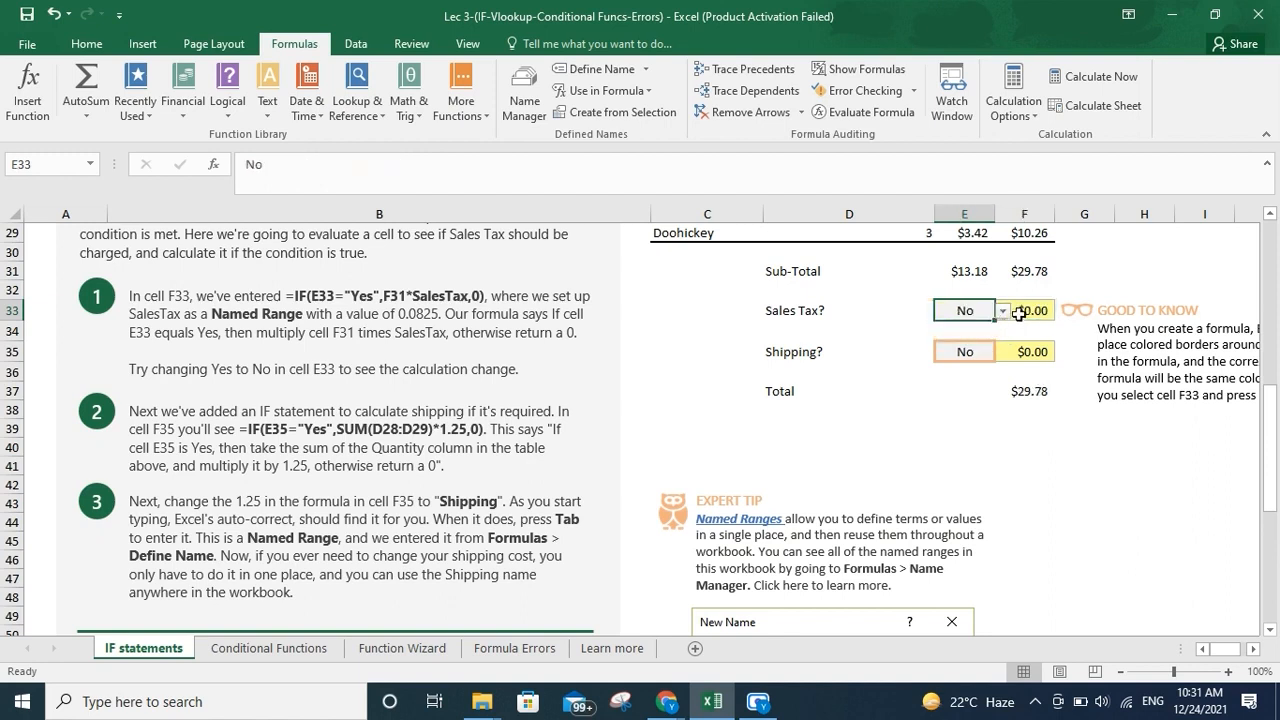
left_click(1029, 392)
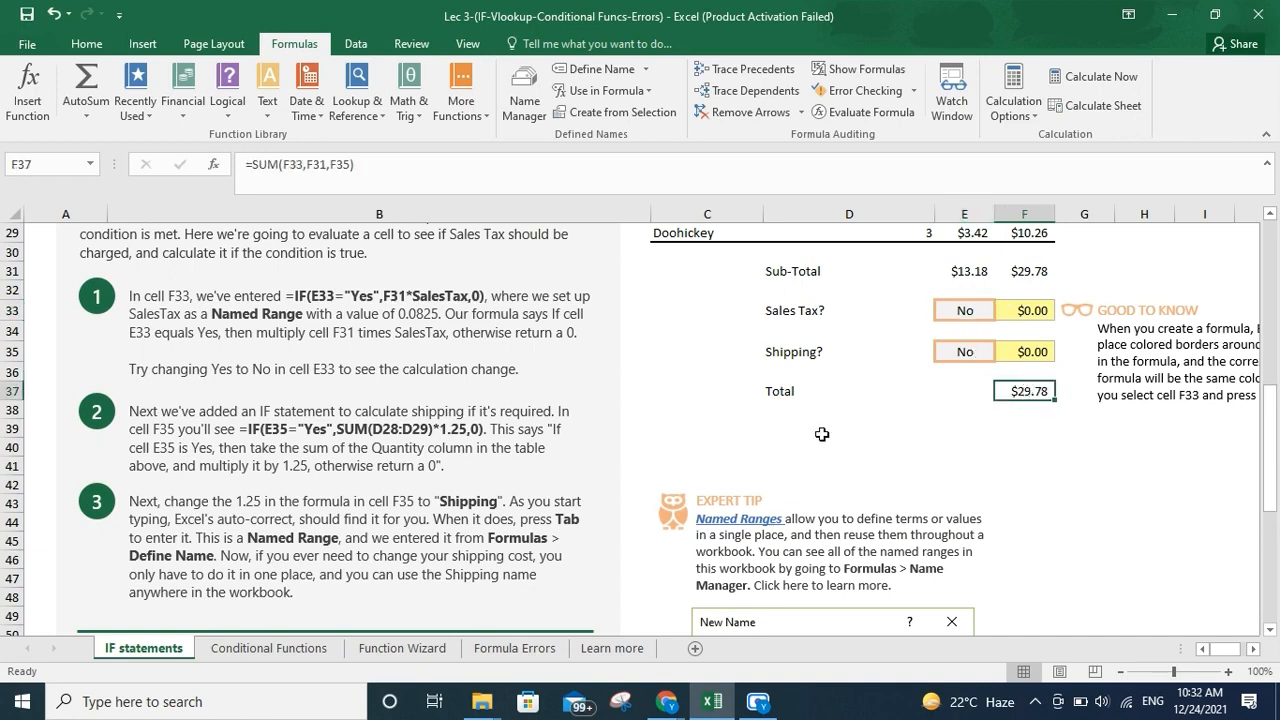
Open the Name Manager to review the workbook's named ranges, opening and cancelling a new name before closing it
scroll(821, 434, "down", 5)
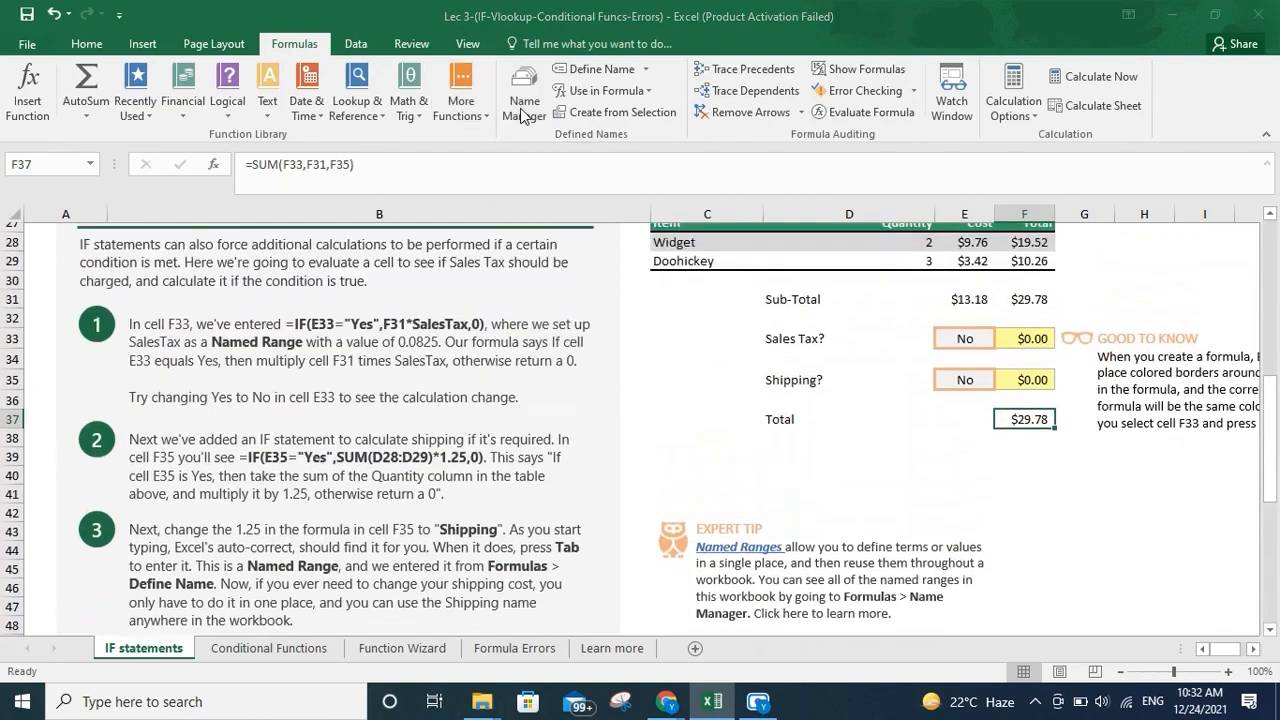
left_click(522, 116)
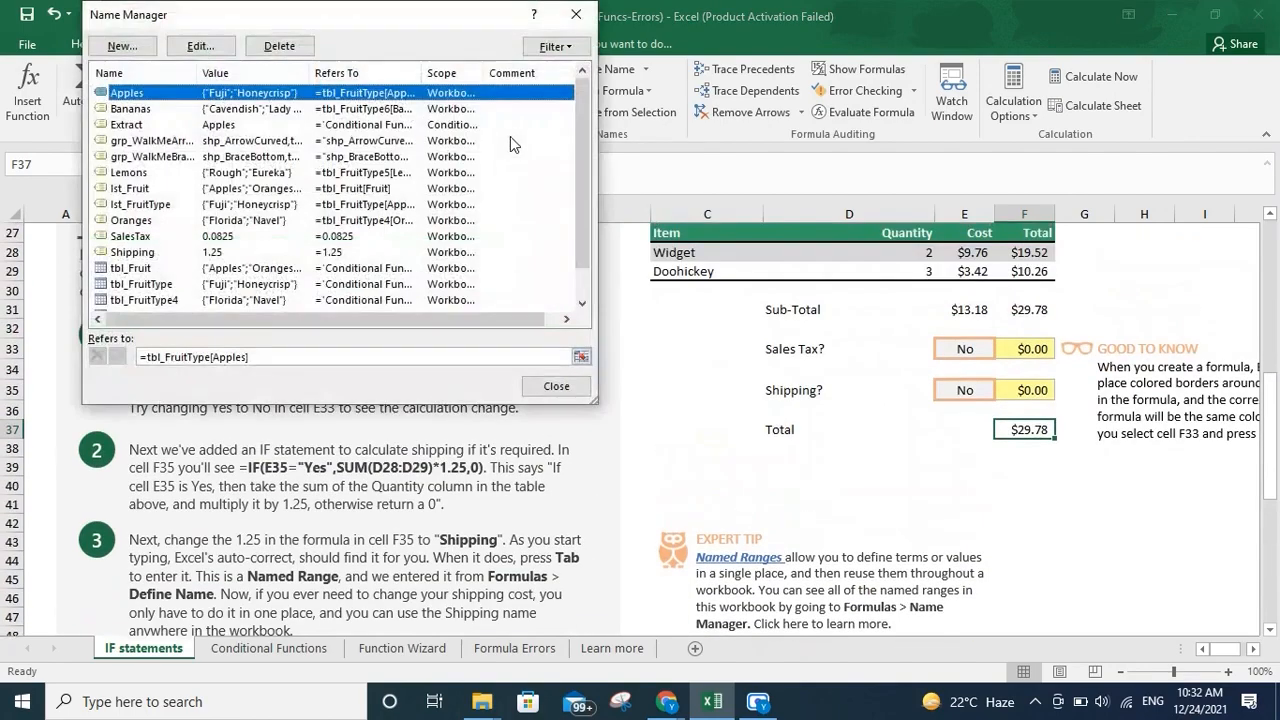
left_click(124, 48)
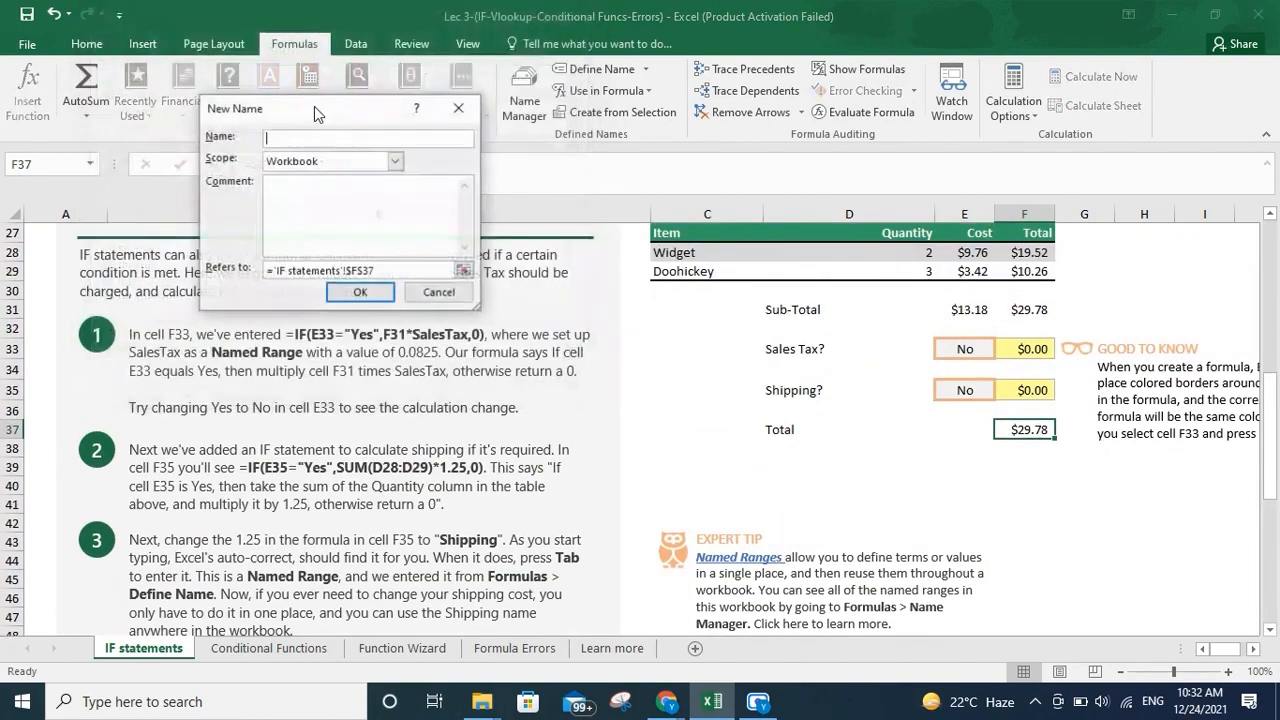
left_click(445, 295)
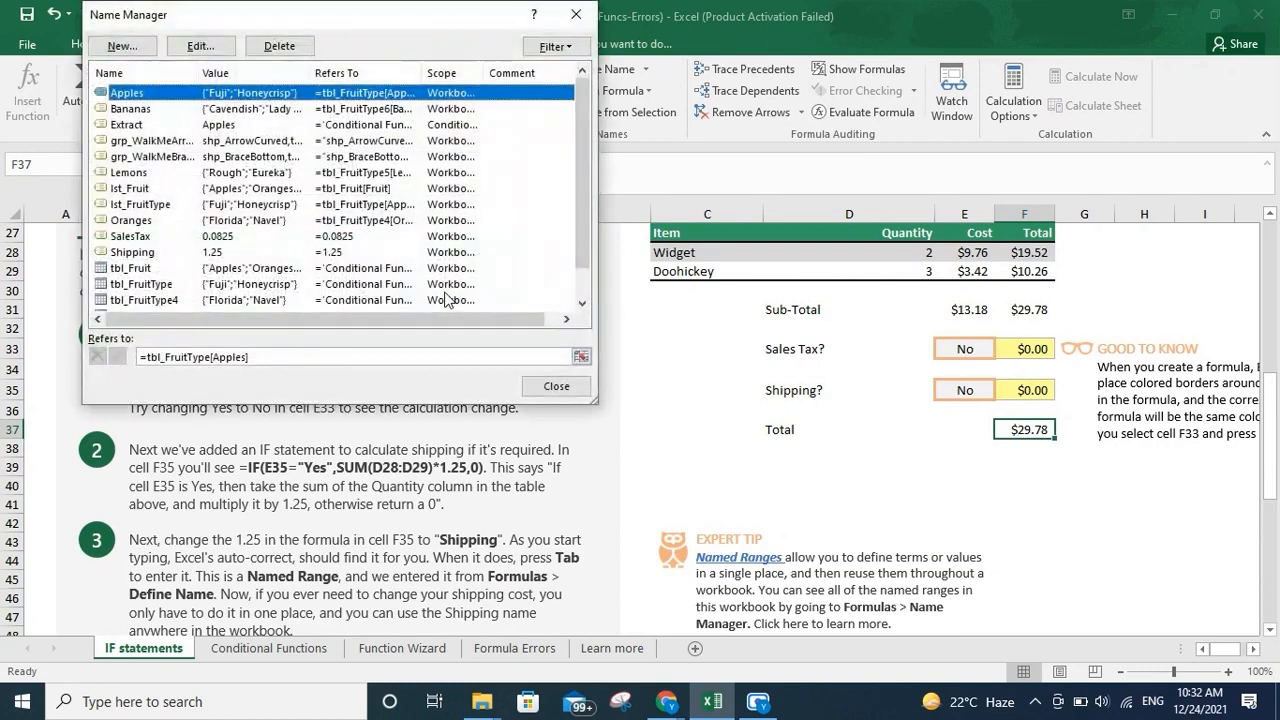
left_click(576, 14)
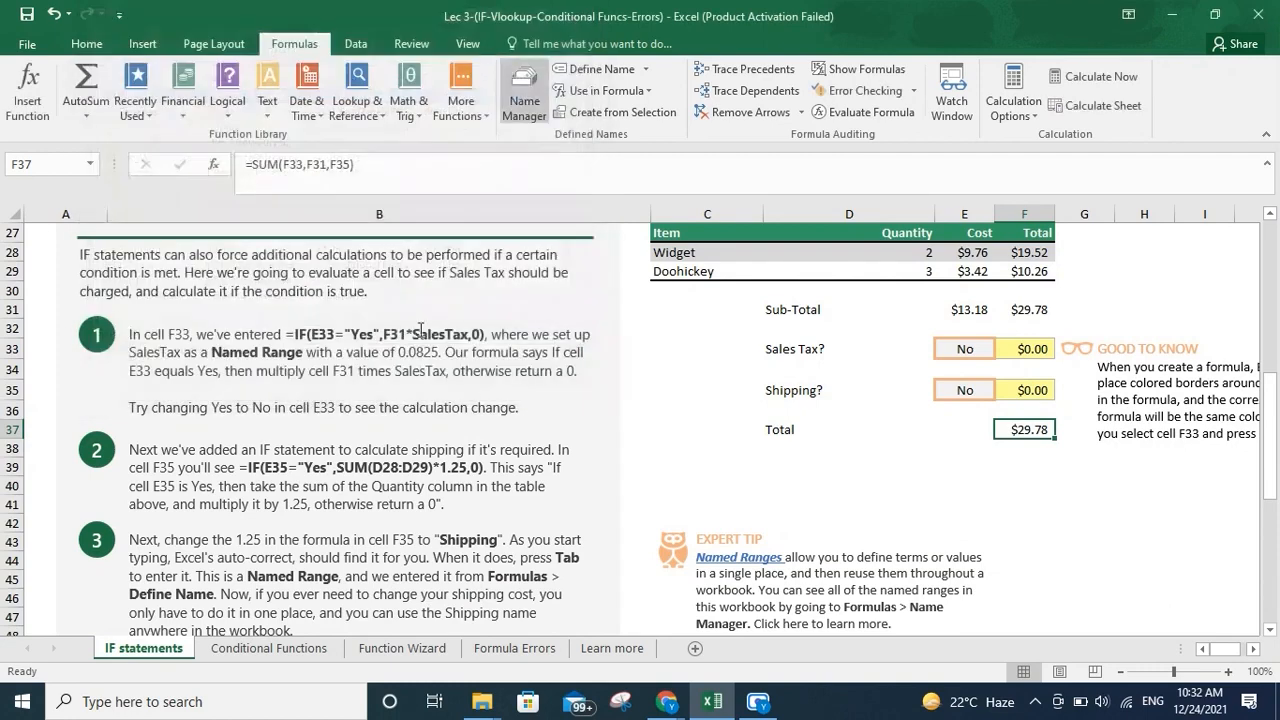
On the Conditional Functions sheet, enter =SUMIF(C3:C14,C17,D3:D14) in D17 by selecting the ranges and criteria cell
left_click(257, 647)
scroll(707, 377, "up", 18)
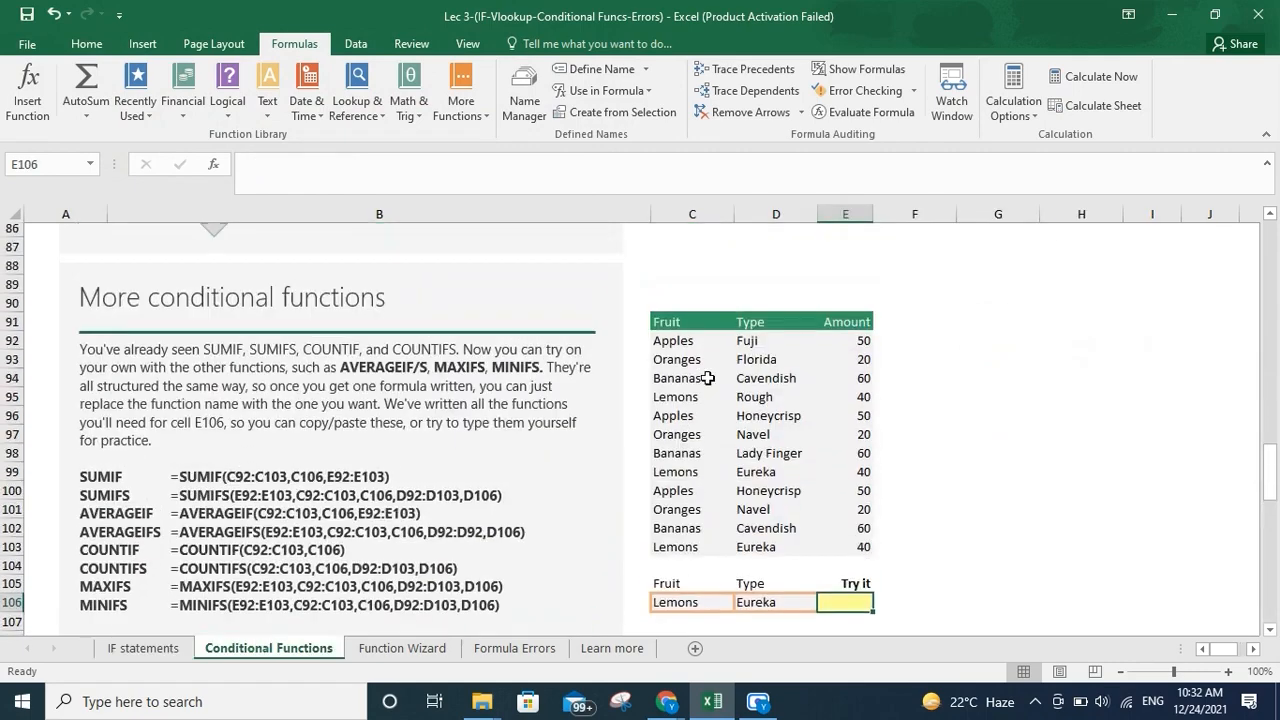
scroll(707, 377, "up", 13)
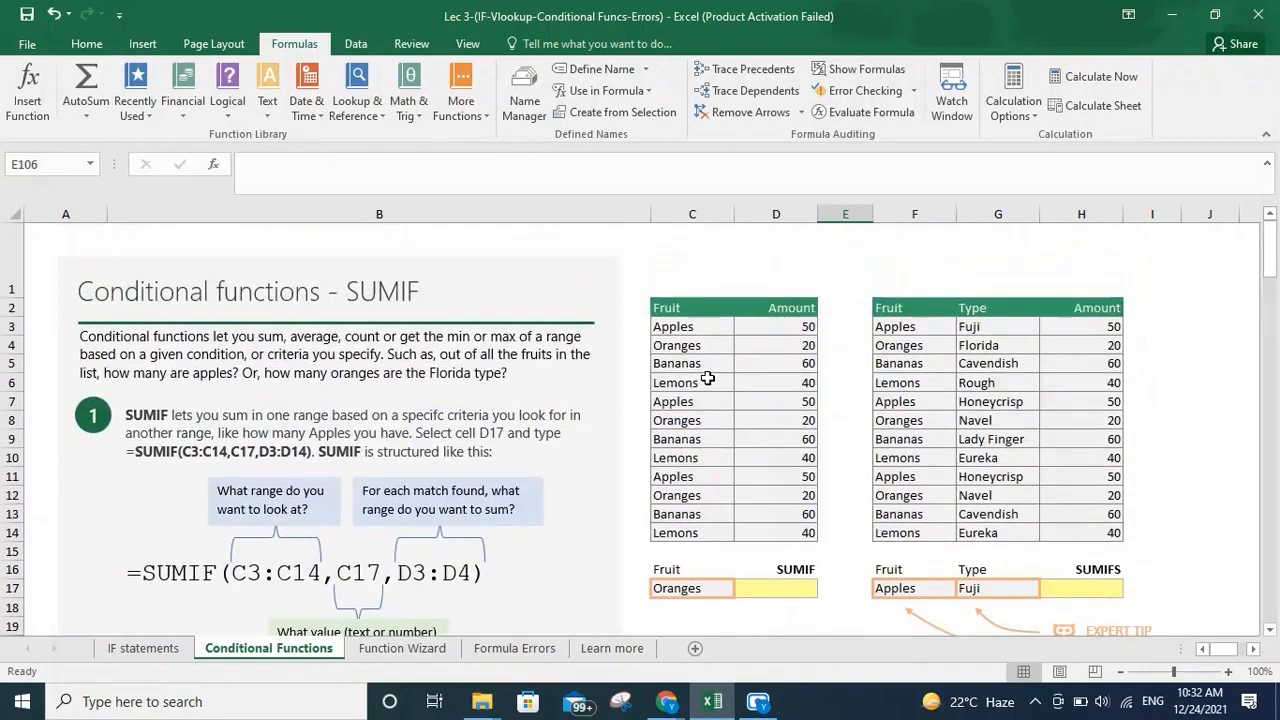
left_click(788, 593)
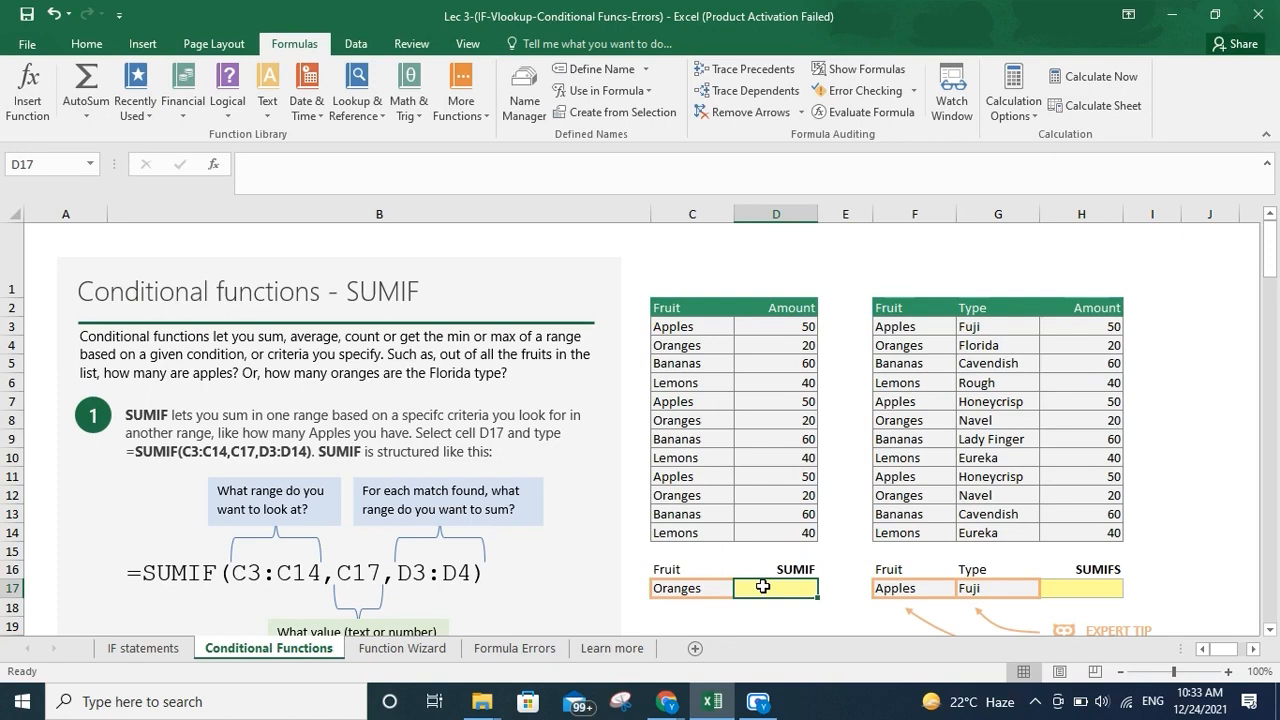
type("=")
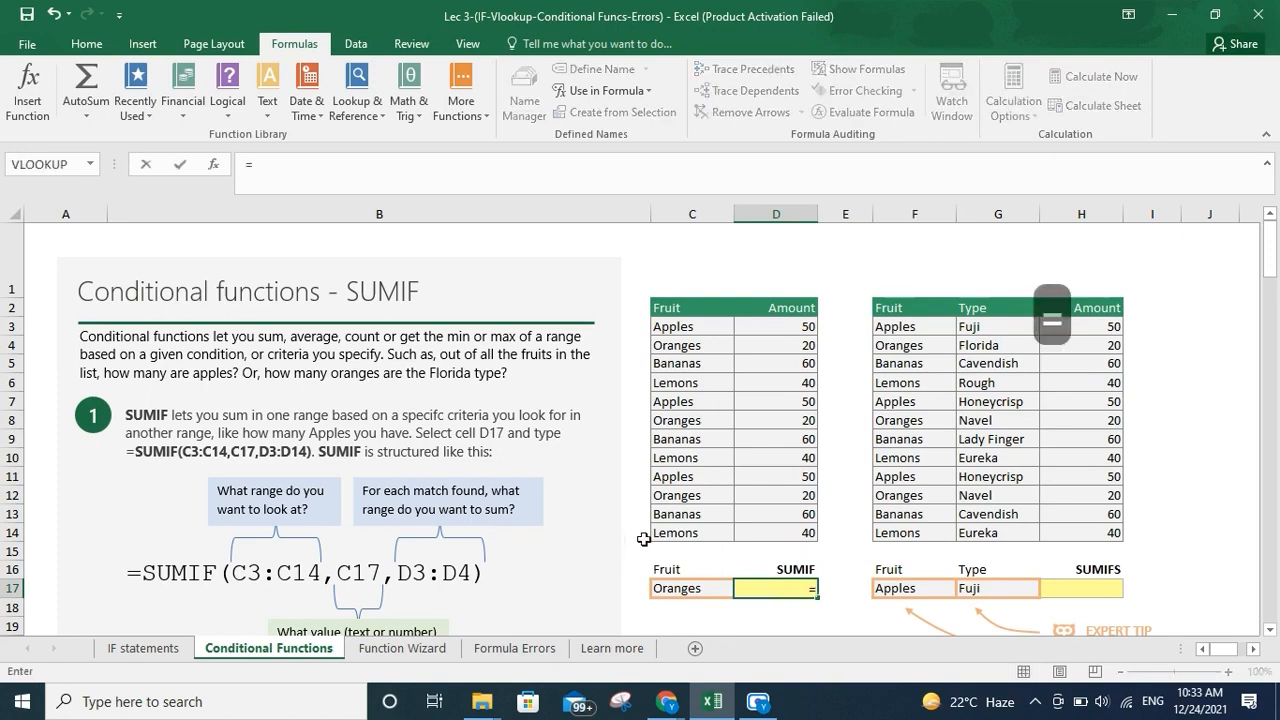
type("SUM")
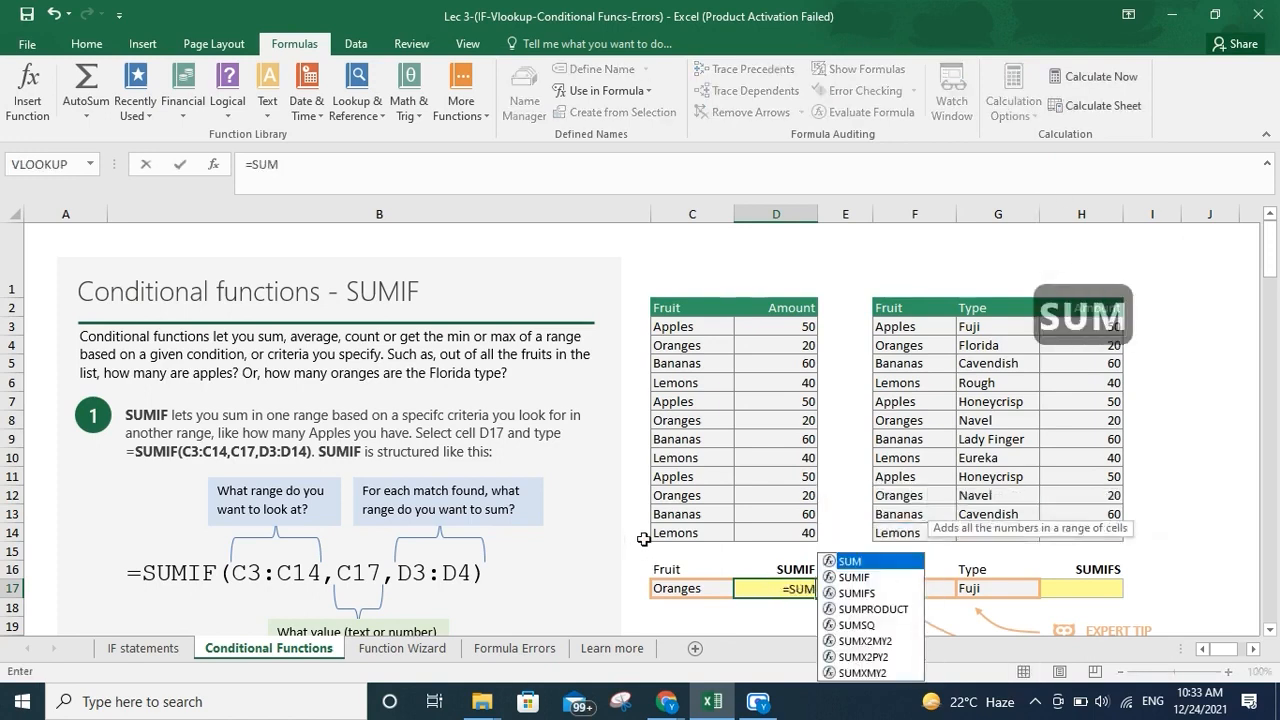
type("if(")
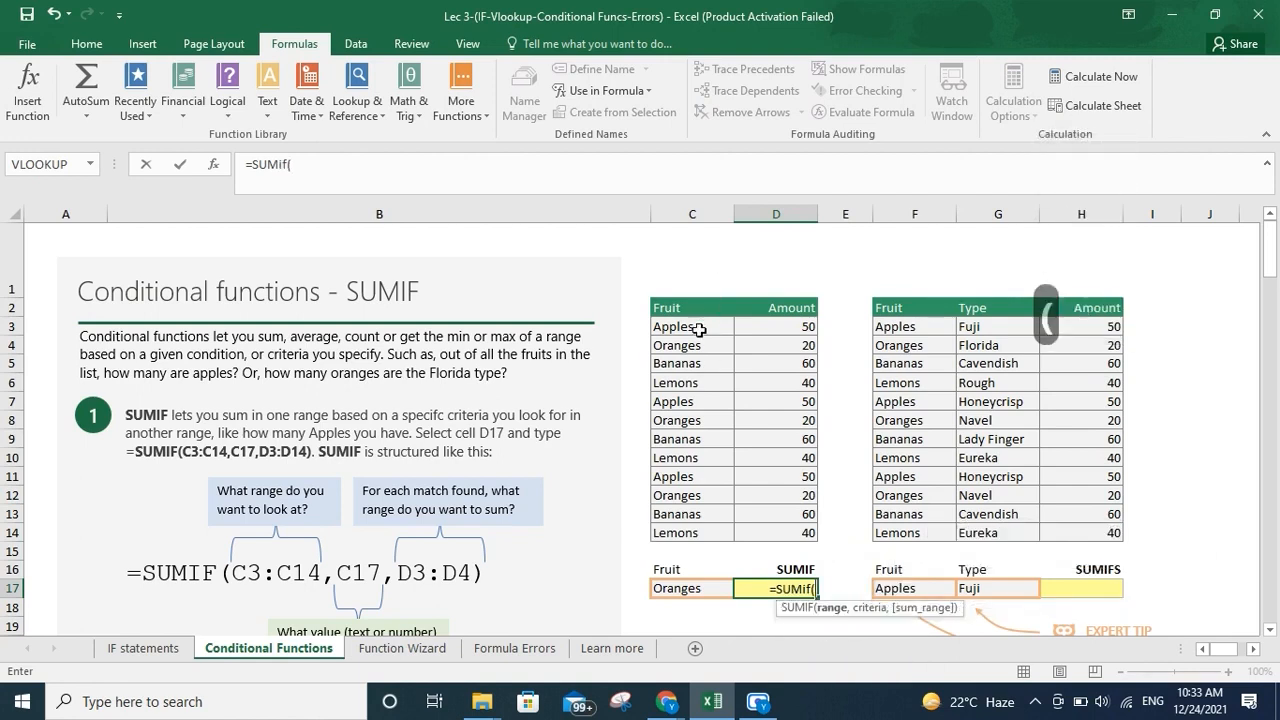
left_click_drag(698, 329, 687, 535)
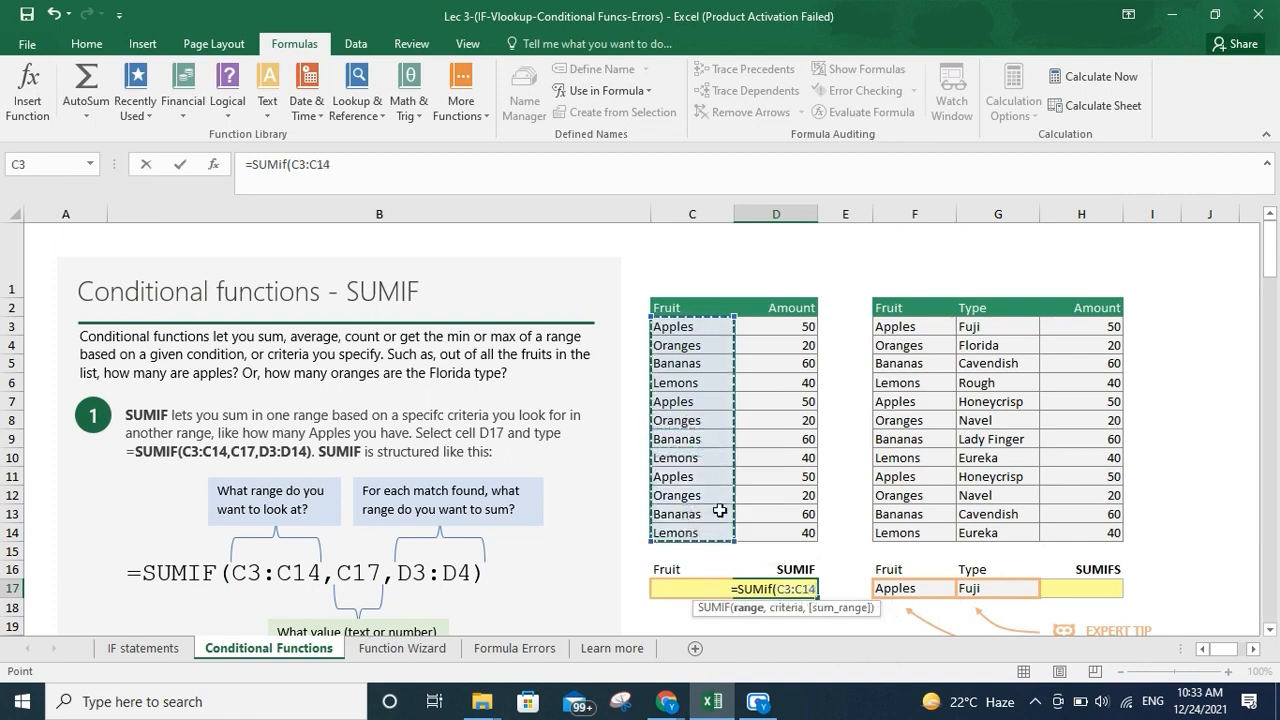
type(",")
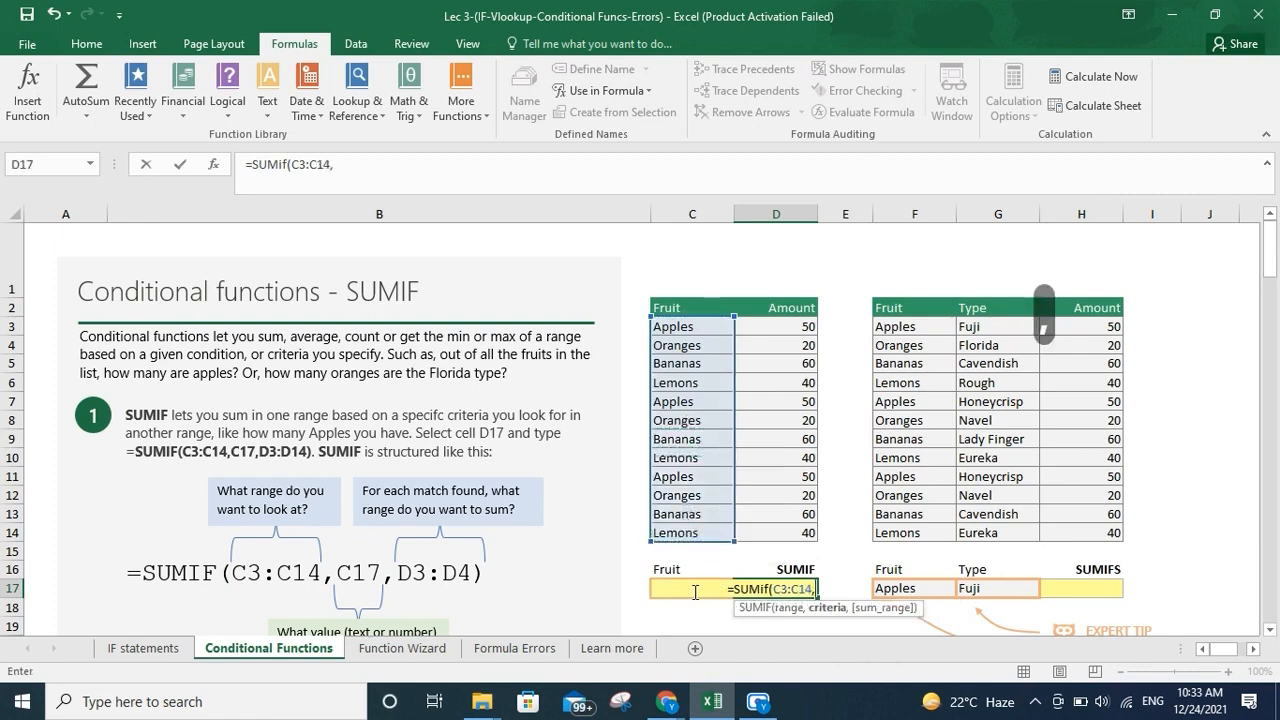
key("Left")
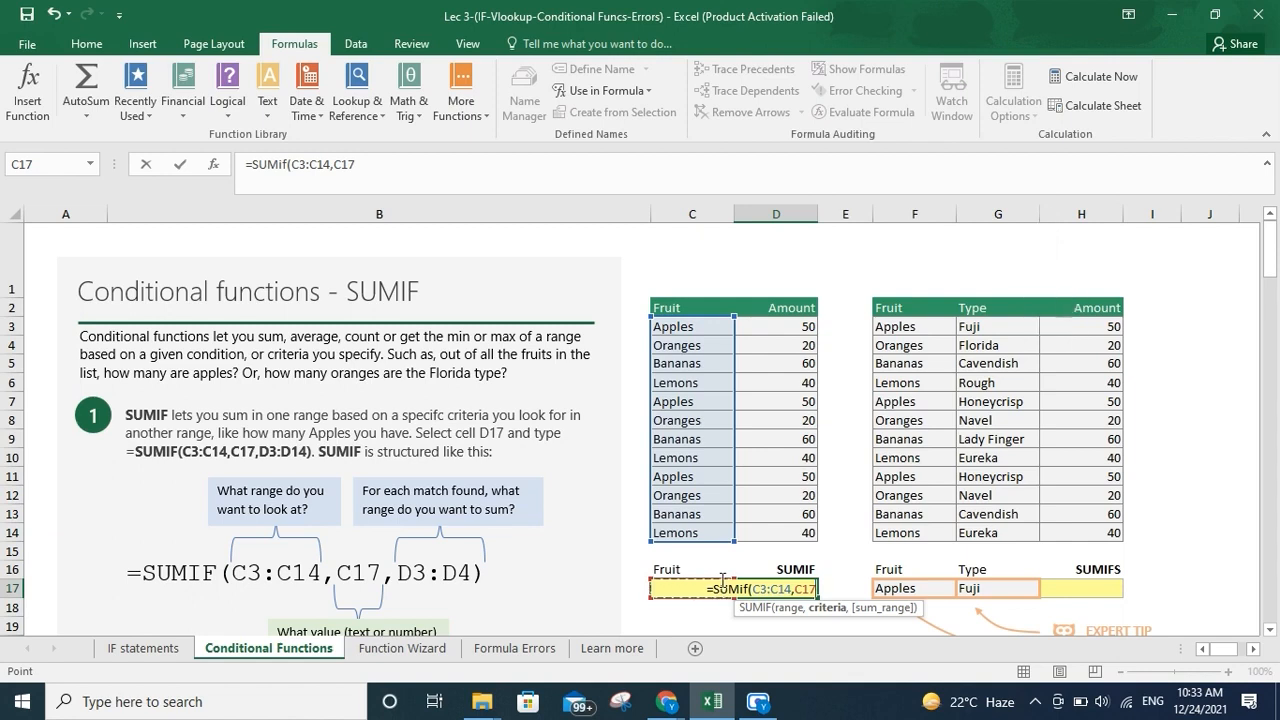
type(",")
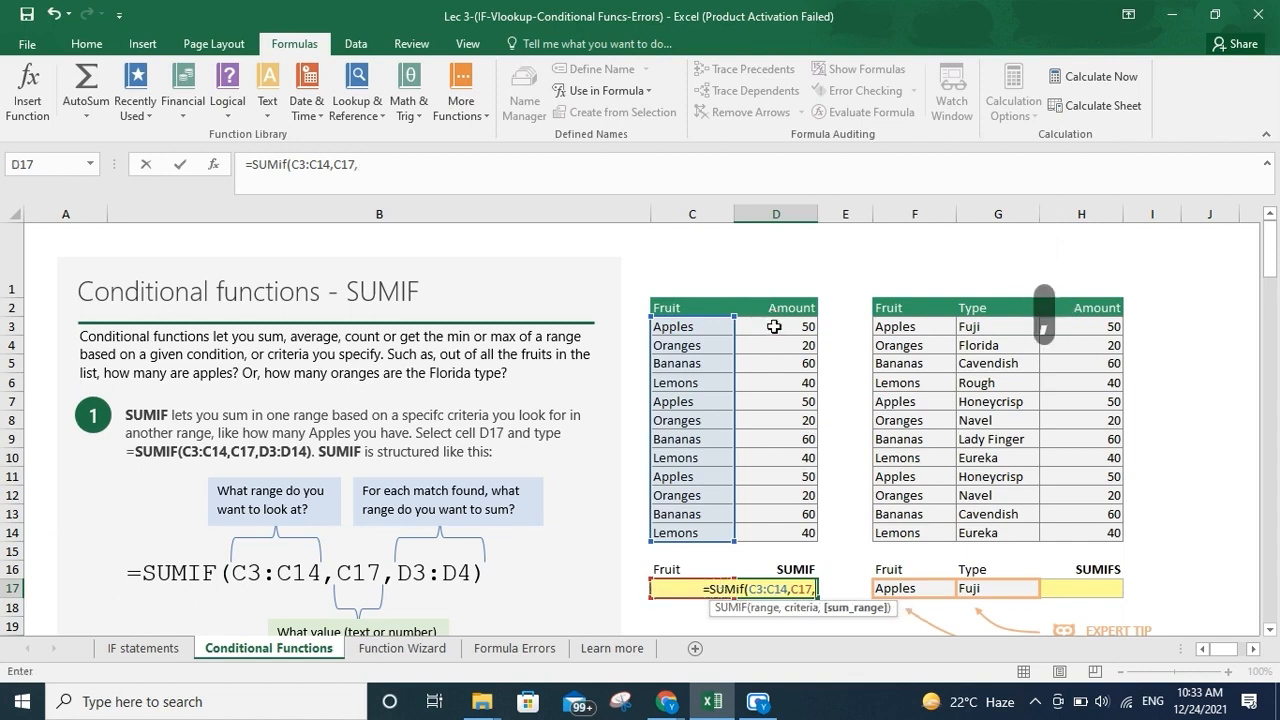
left_click_drag(772, 328, 765, 534)
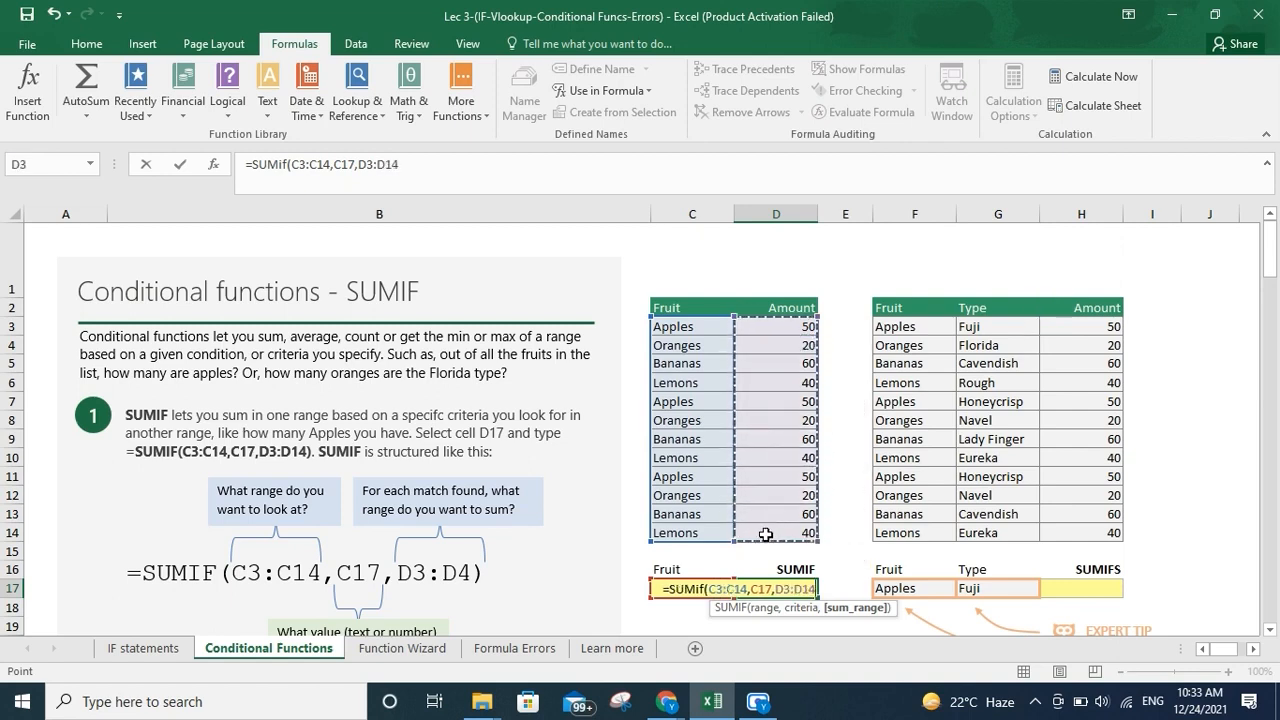
key("Return")
Start a SUMIFS formula in H17 with H3:H14 as the sum range
key("Up")
key("Left")
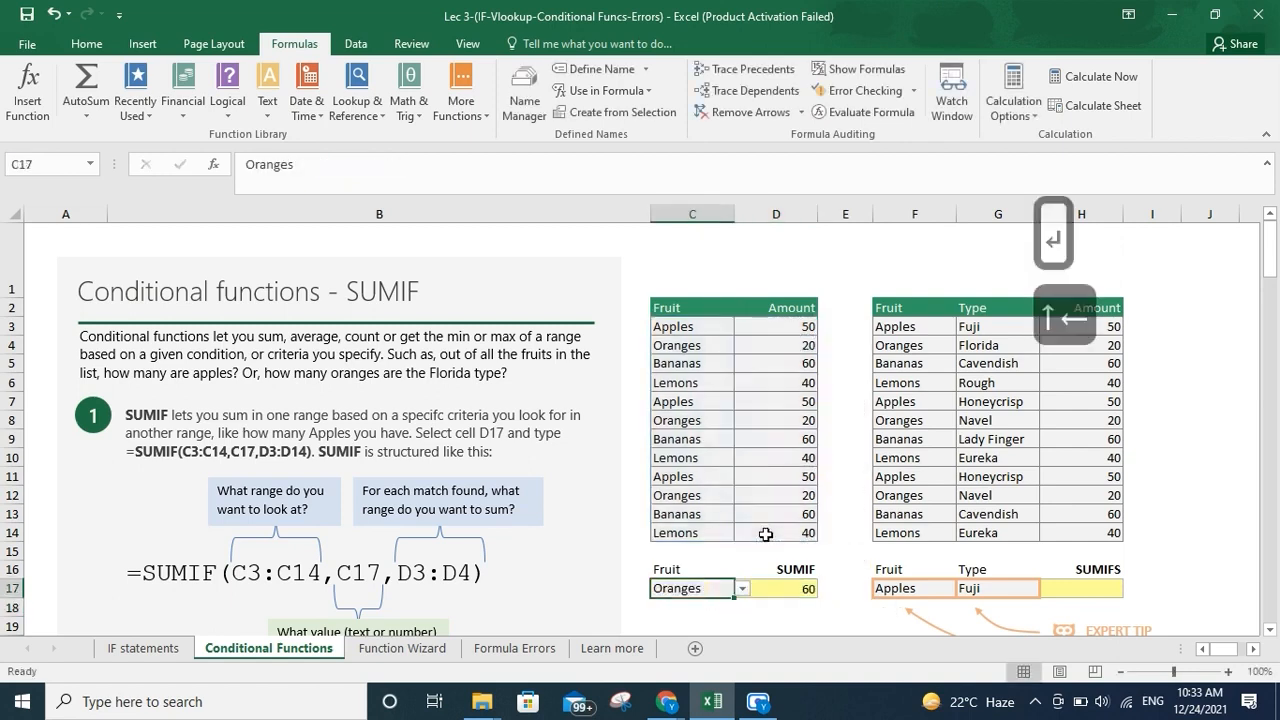
key("Right")
key("Right")
key("Right")
key("Right")
key("Right")
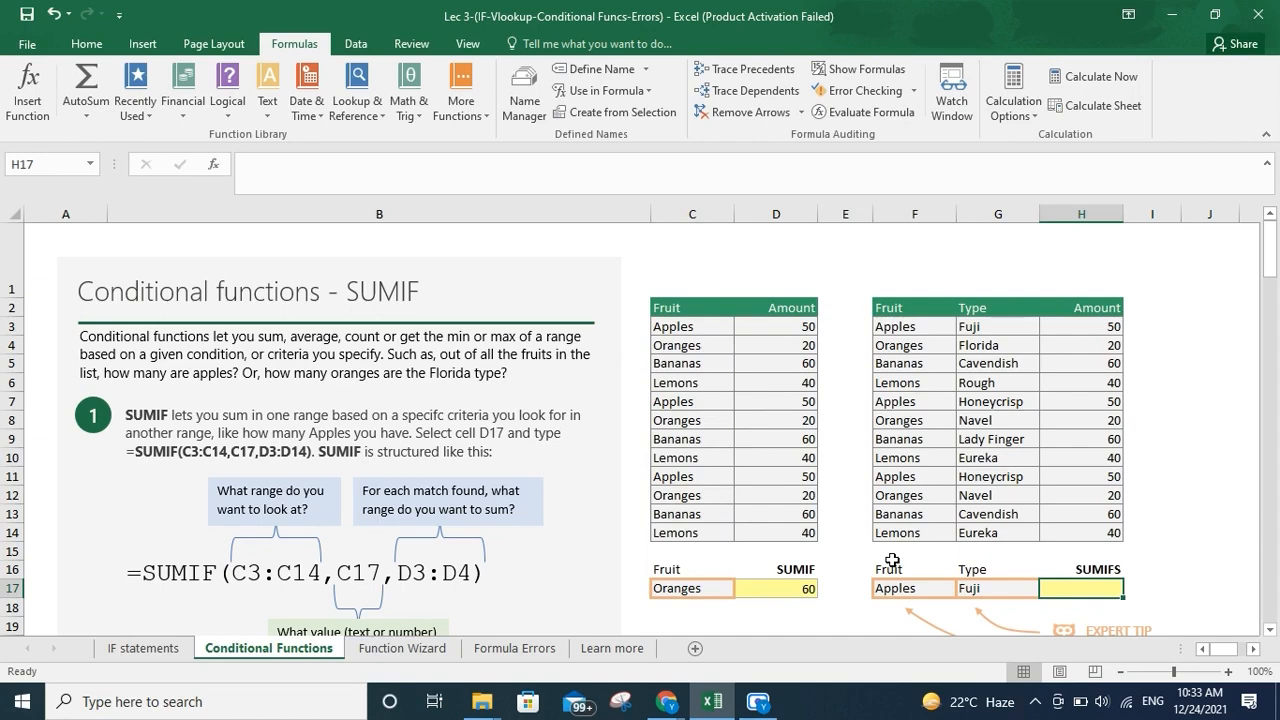
scroll(892, 560, "down", 2)
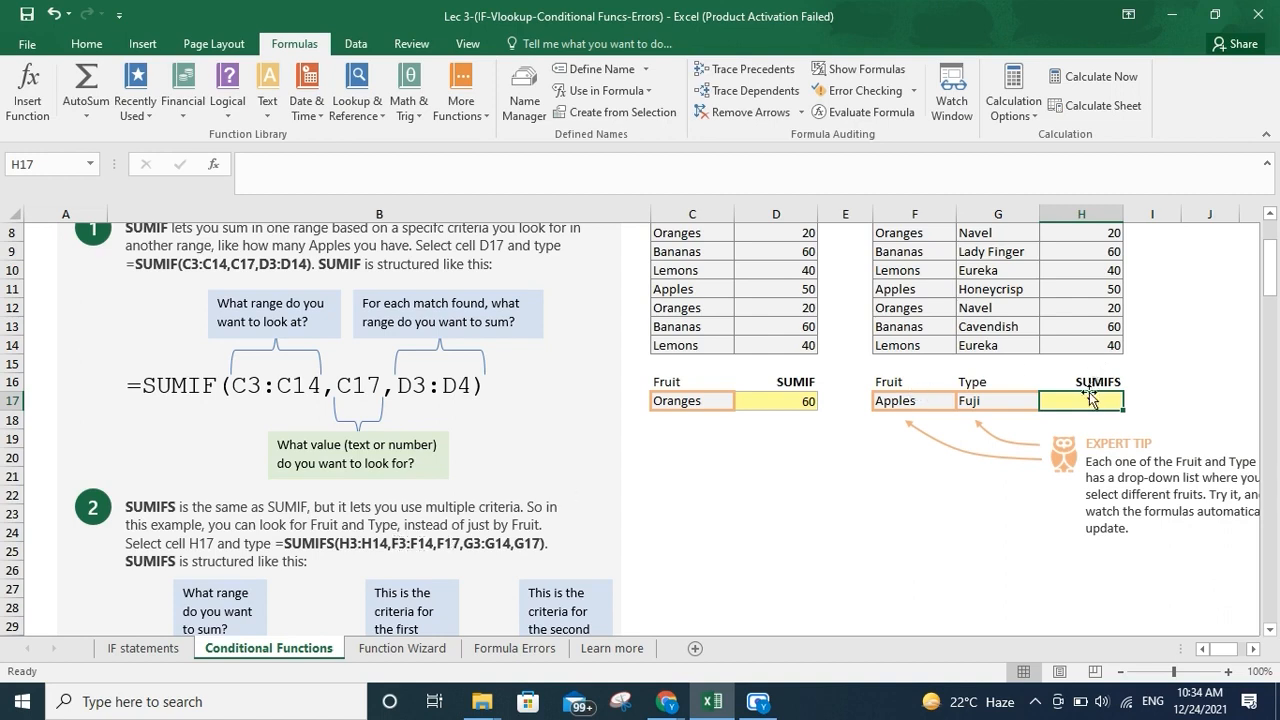
type("=")
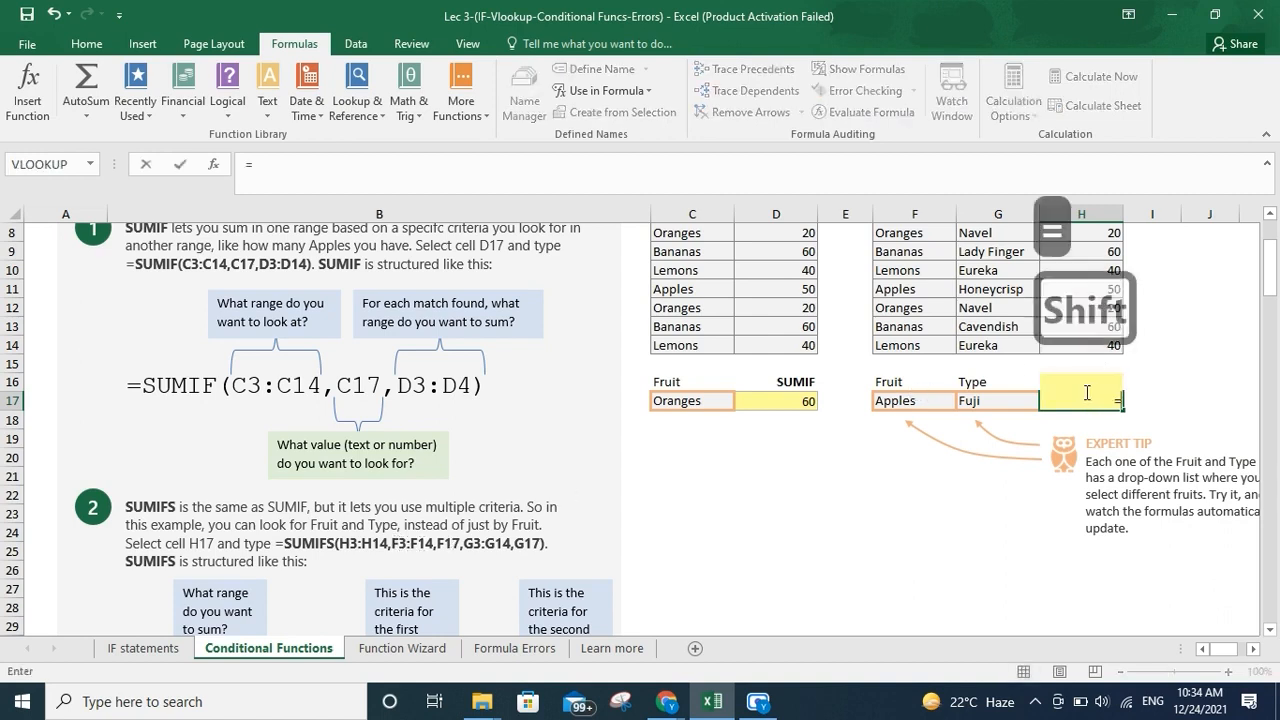
type("SUMIF")
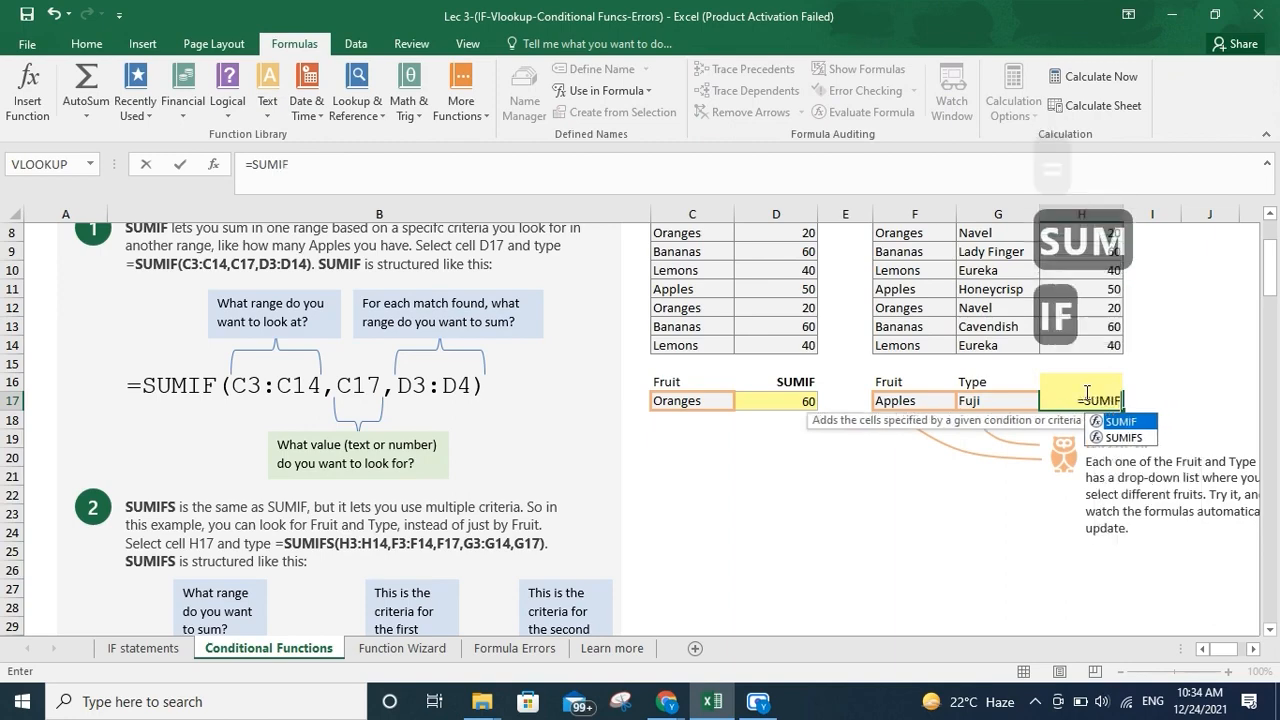
type("s(")
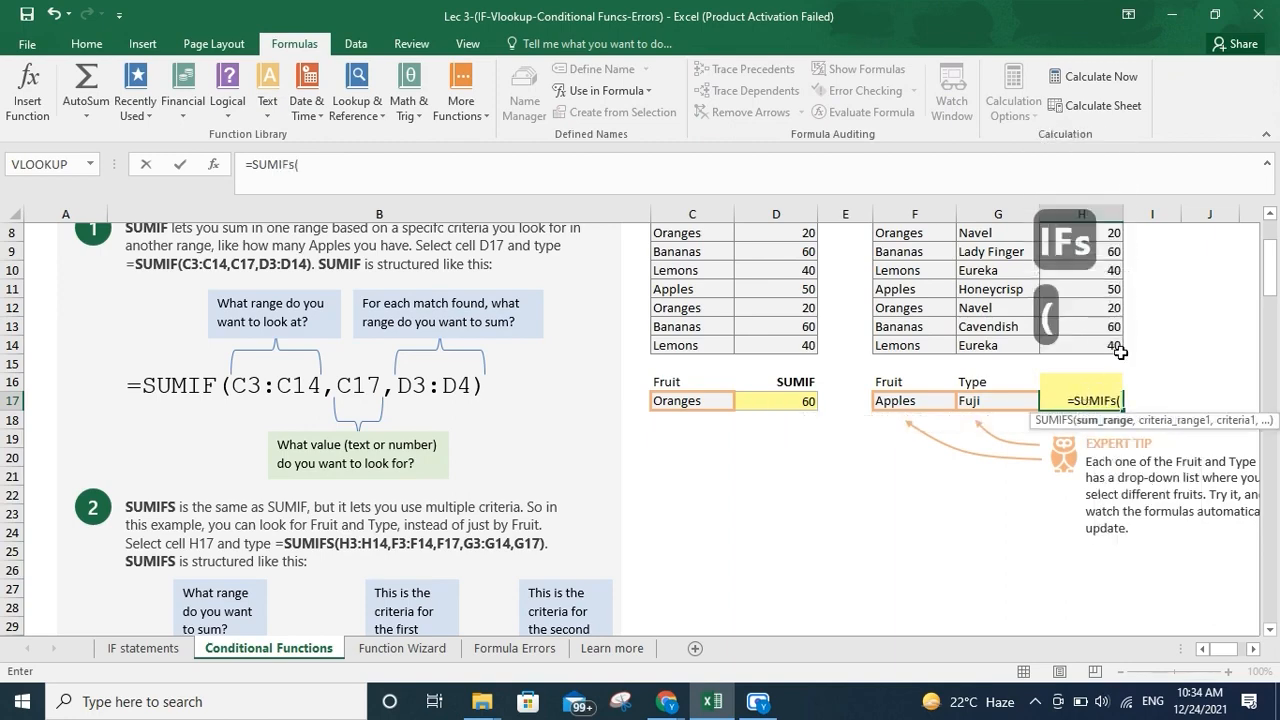
left_click_drag(1118, 349, 1100, 327)
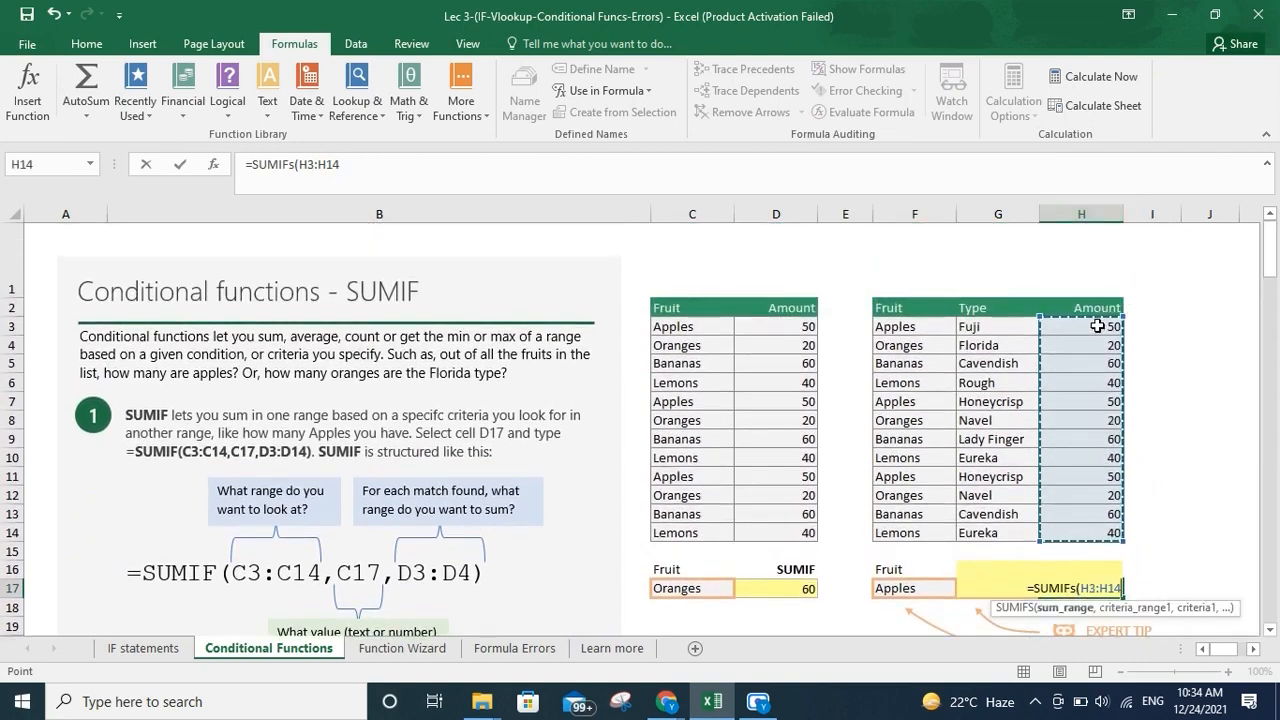
type(",")
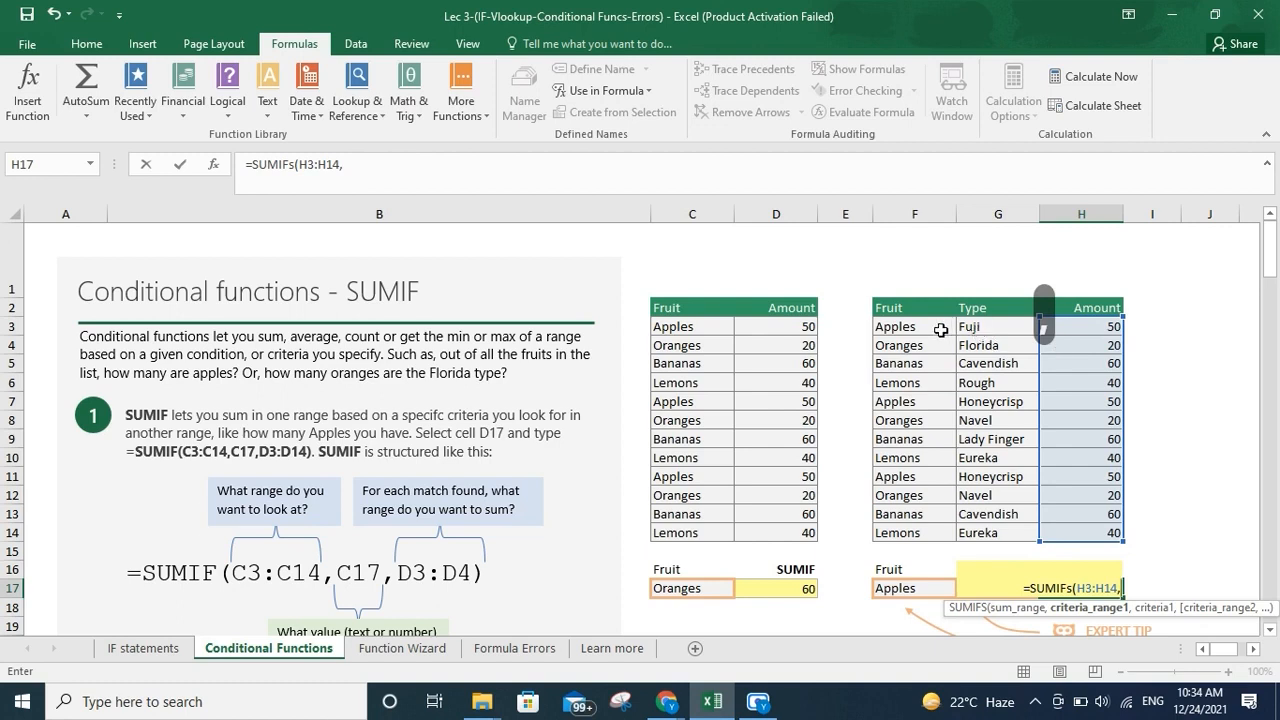
Add F3:F14 with criterion F17 and G3:G14 with criterion G17 to the SUMIFS formula, and enter it
left_click_drag(940, 328, 905, 533)
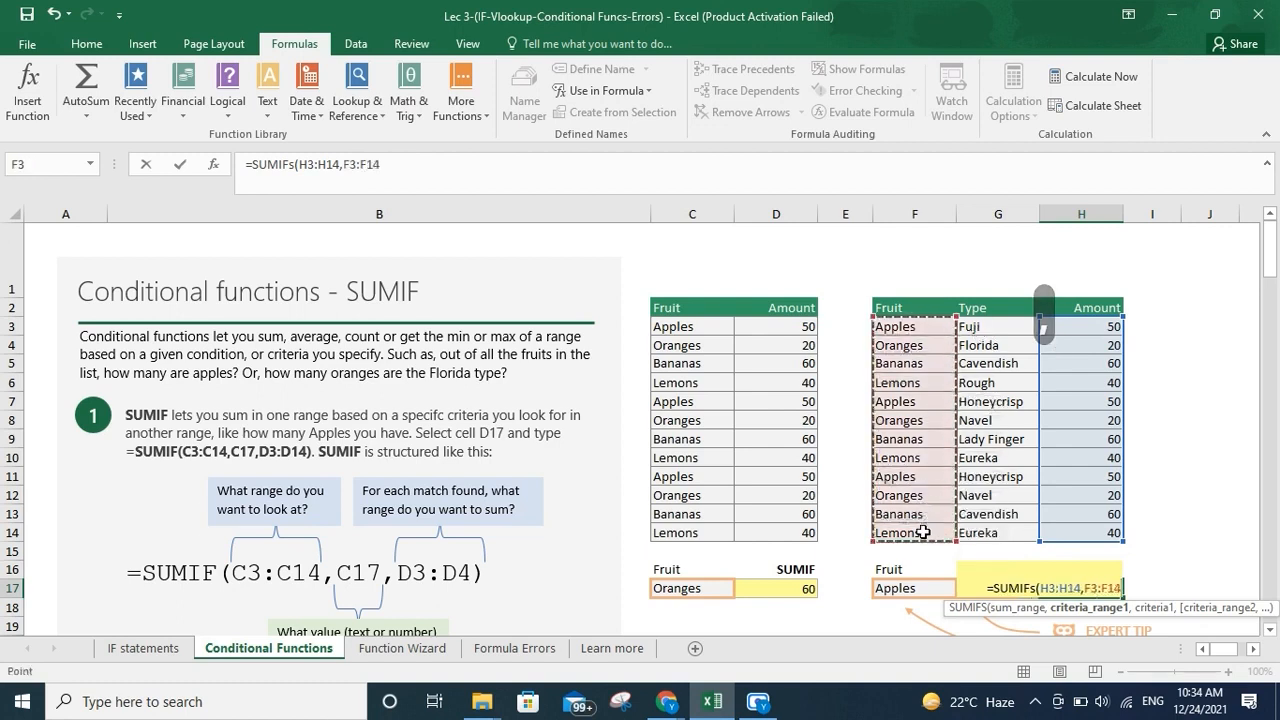
left_click(921, 589)
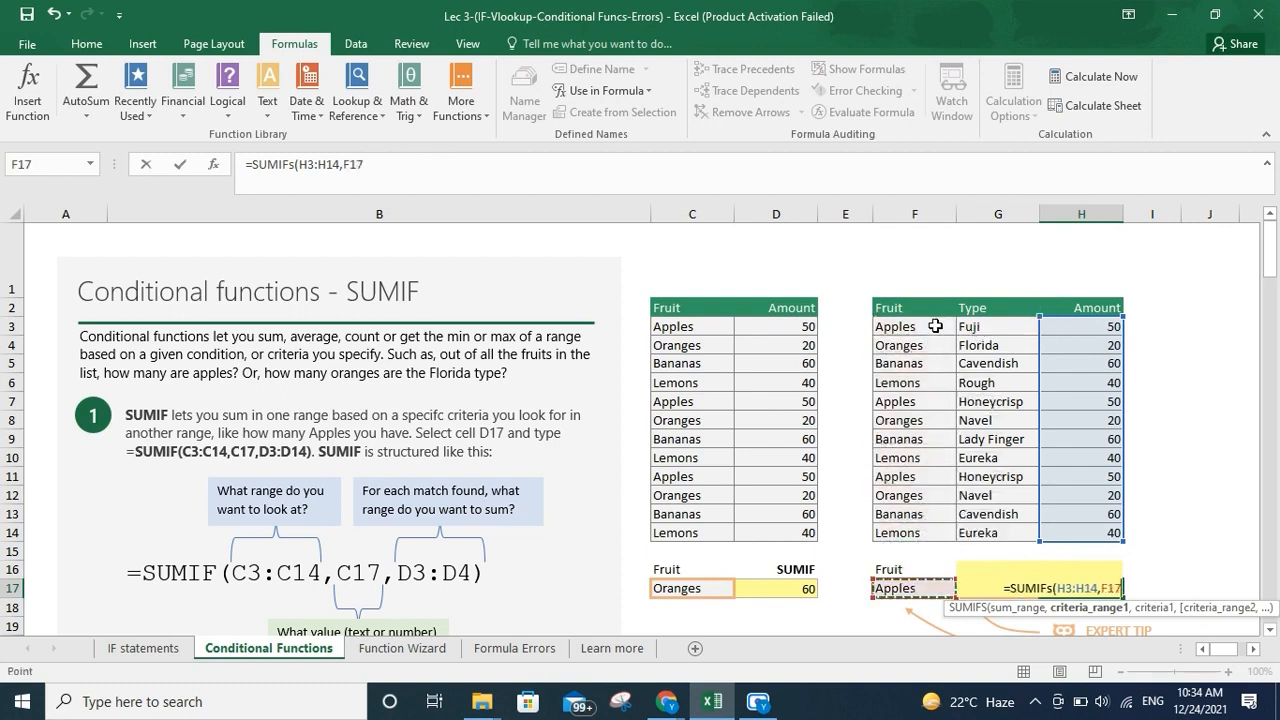
left_click_drag(936, 326, 914, 530)
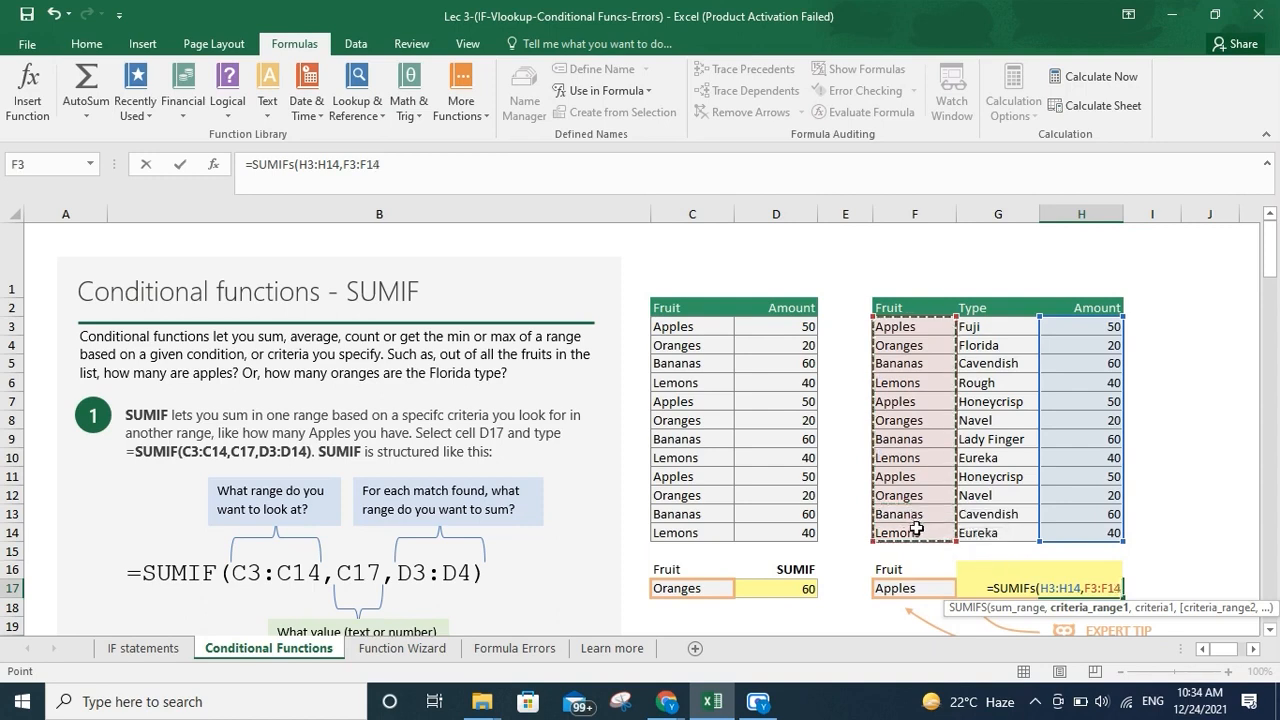
type(",")
left_click(905, 590)
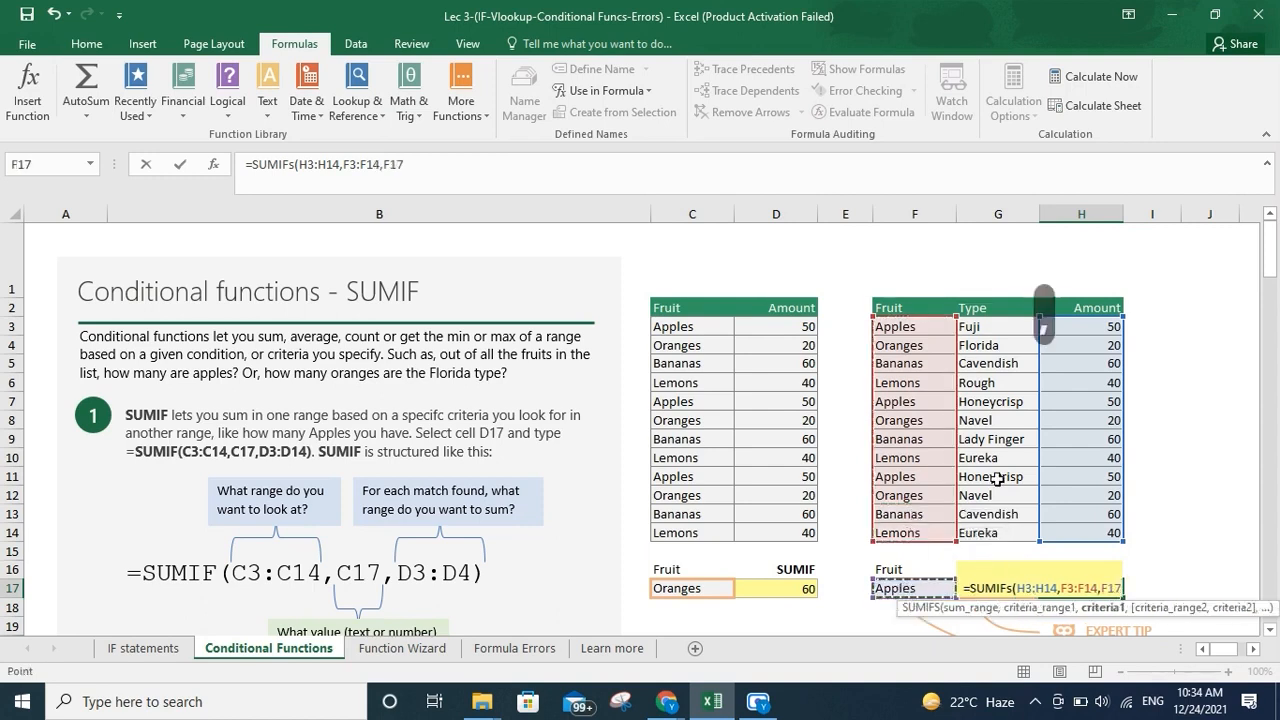
type(",")
left_click_drag(1001, 326, 1000, 533)
type(",")
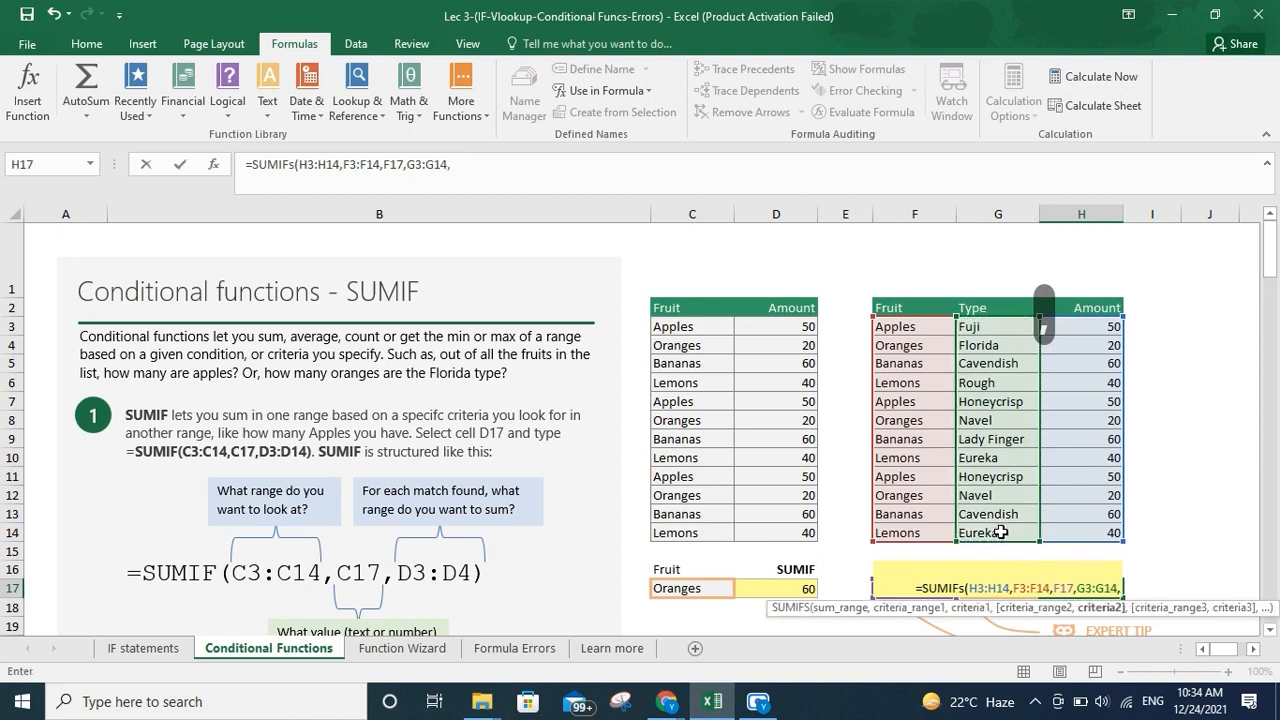
key("Left")
type(")")
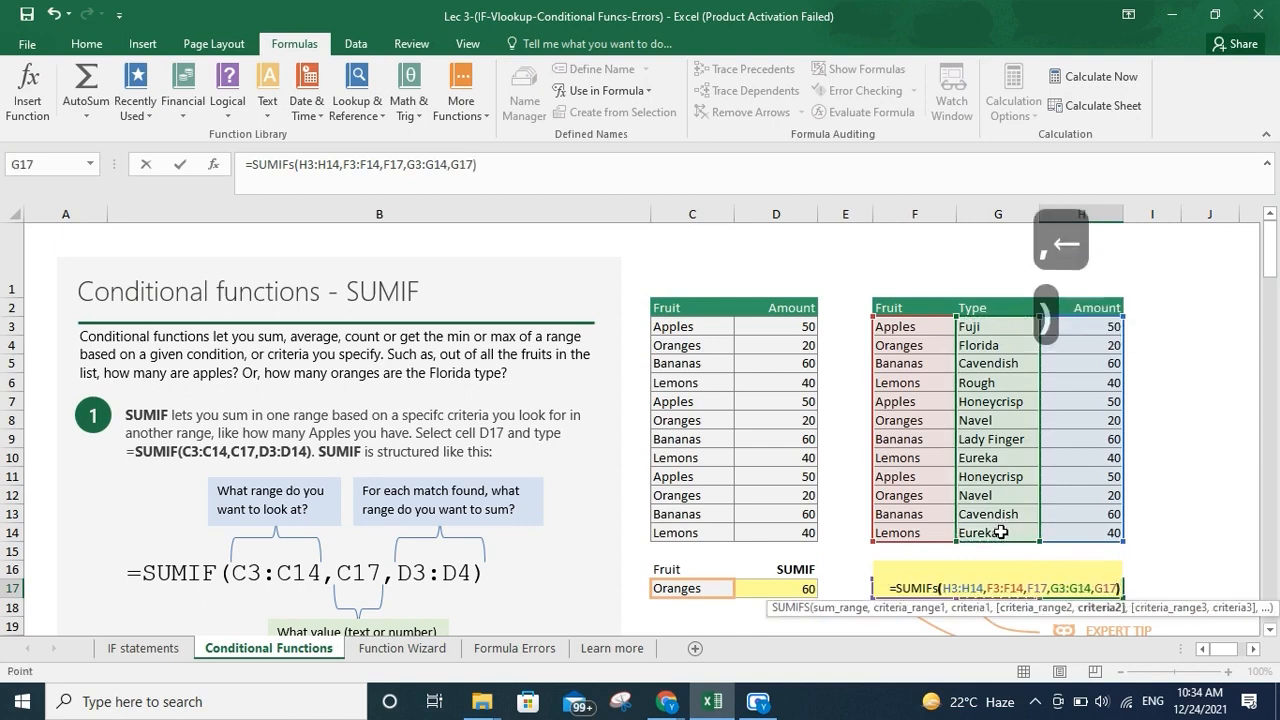
key("Return")
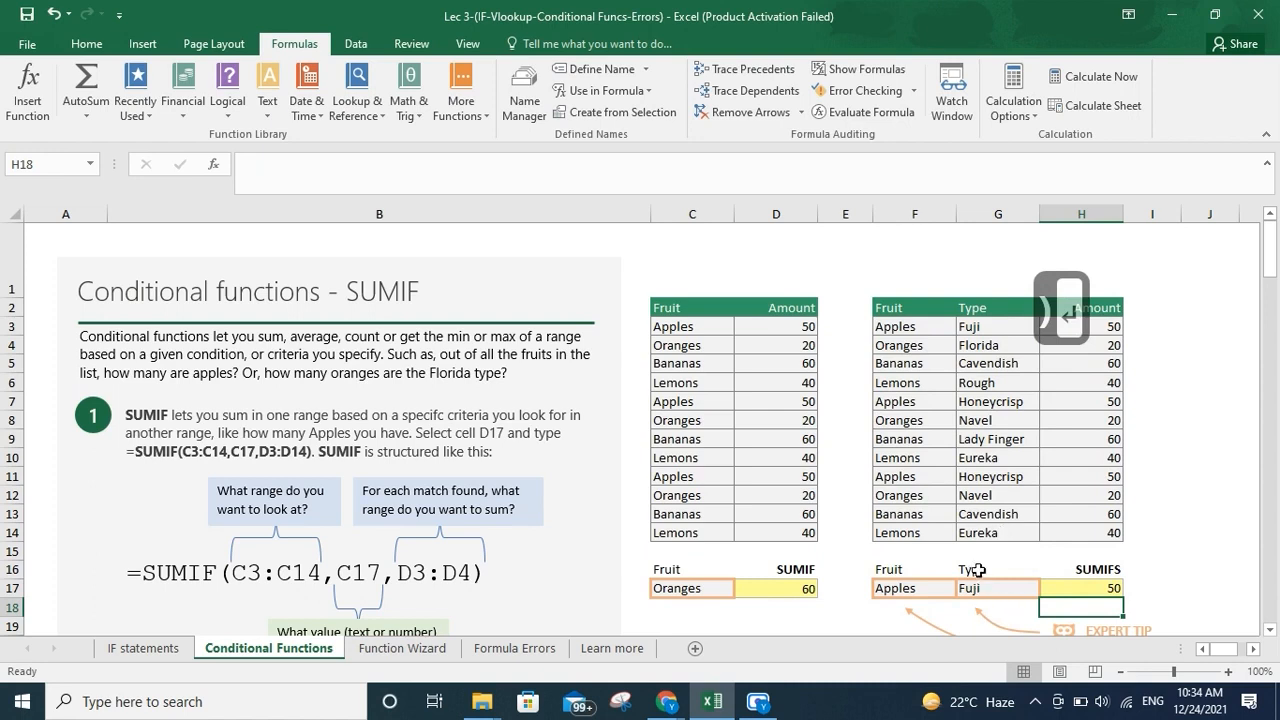
Switch the Fruit choice in F17 to Oranges and the Type choice in G17 to Florida
left_click(927, 585)
left_click(964, 588)
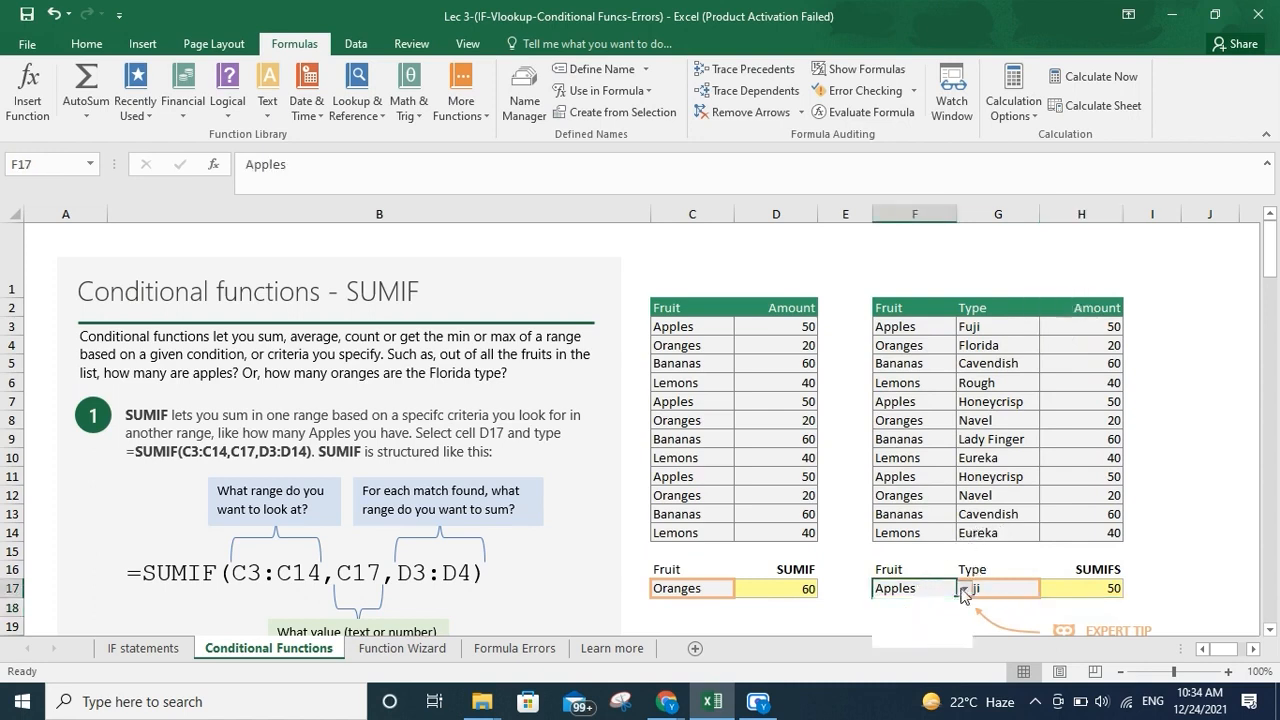
left_click(943, 616)
left_click(1000, 586)
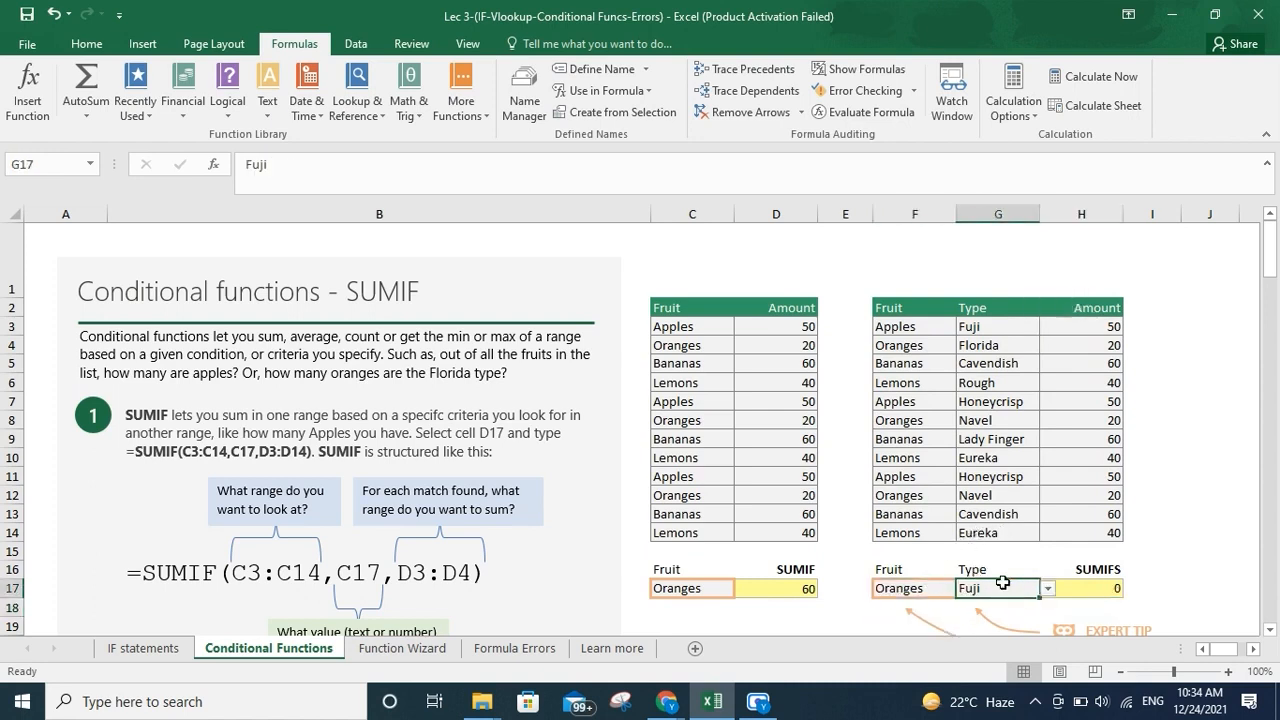
left_click(1055, 590)
left_click(1000, 588)
left_click(1047, 589)
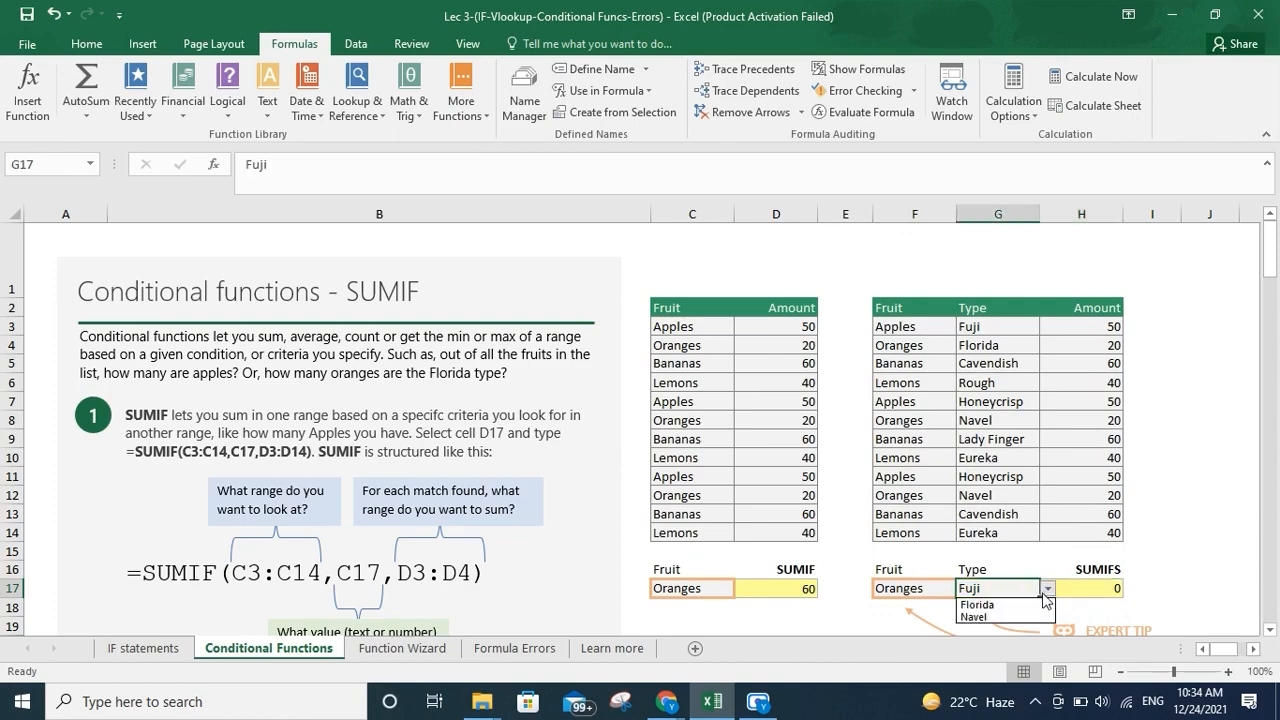
left_click(1021, 605)
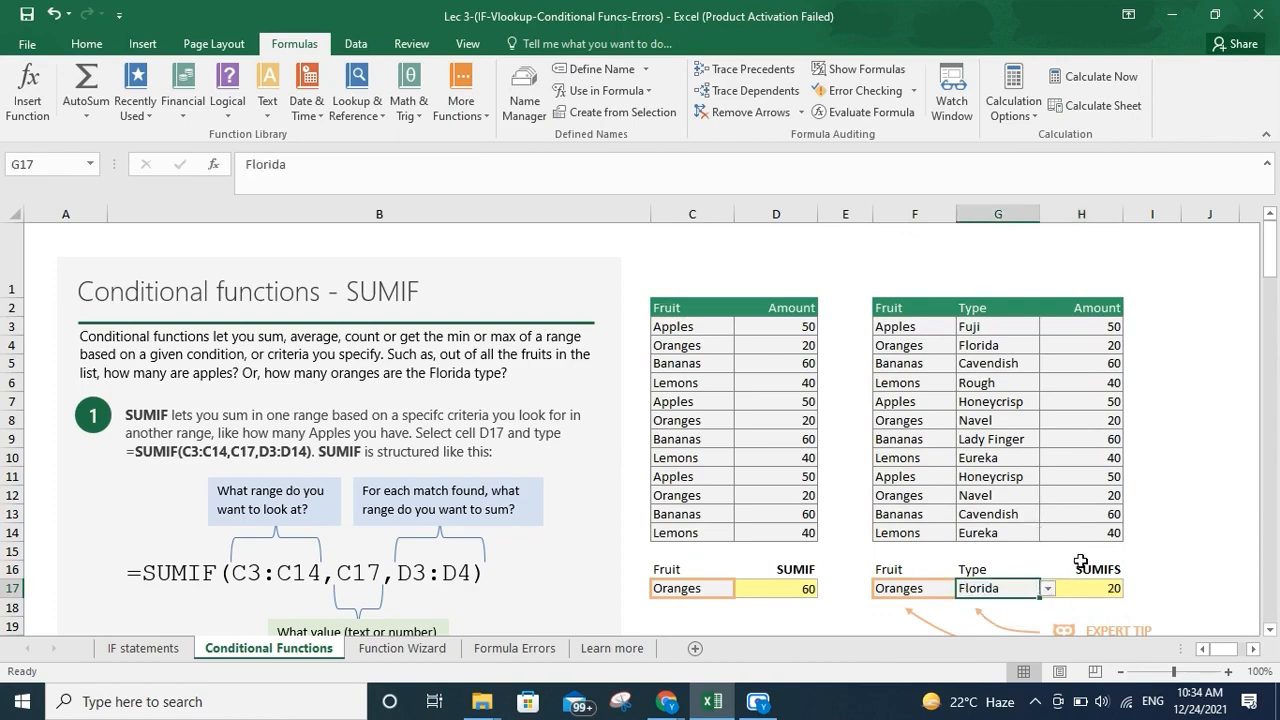
In the COUNTIF section, enter =COUNTIF(C50:C61,C64) in D64 by selecting the range and criteria cell
scroll(1081, 561, "down", 16)
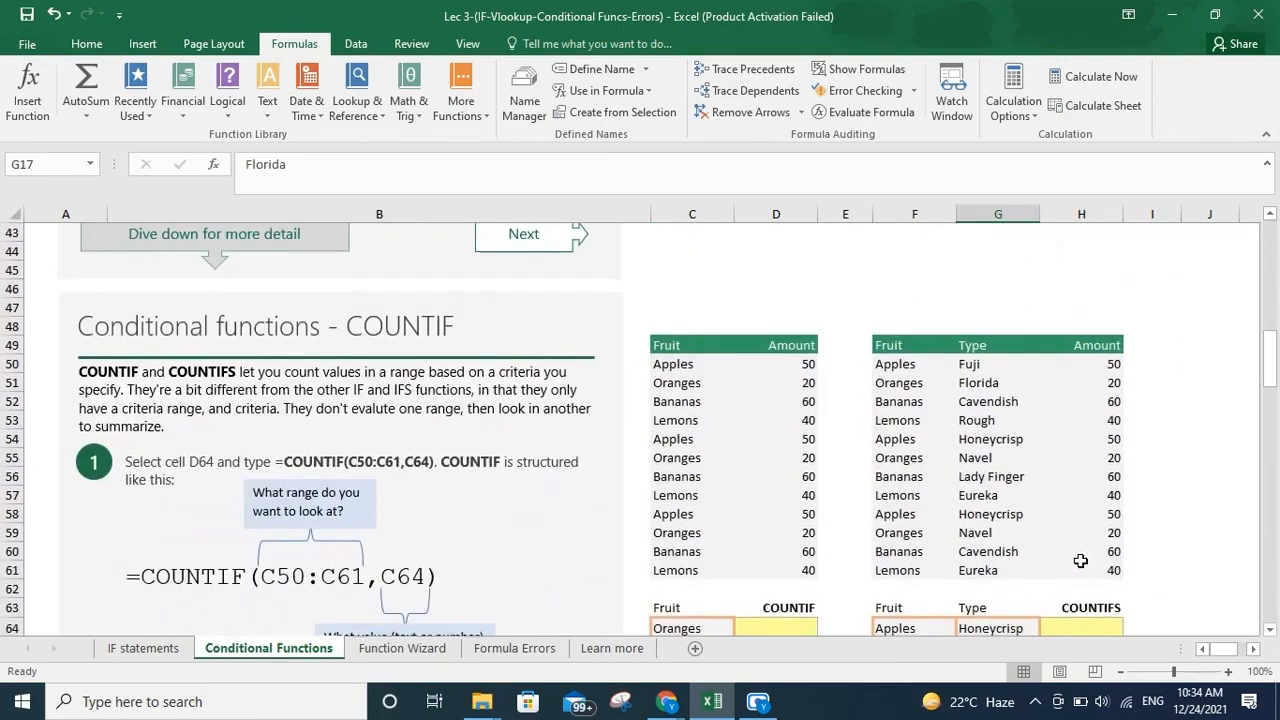
left_click(785, 499)
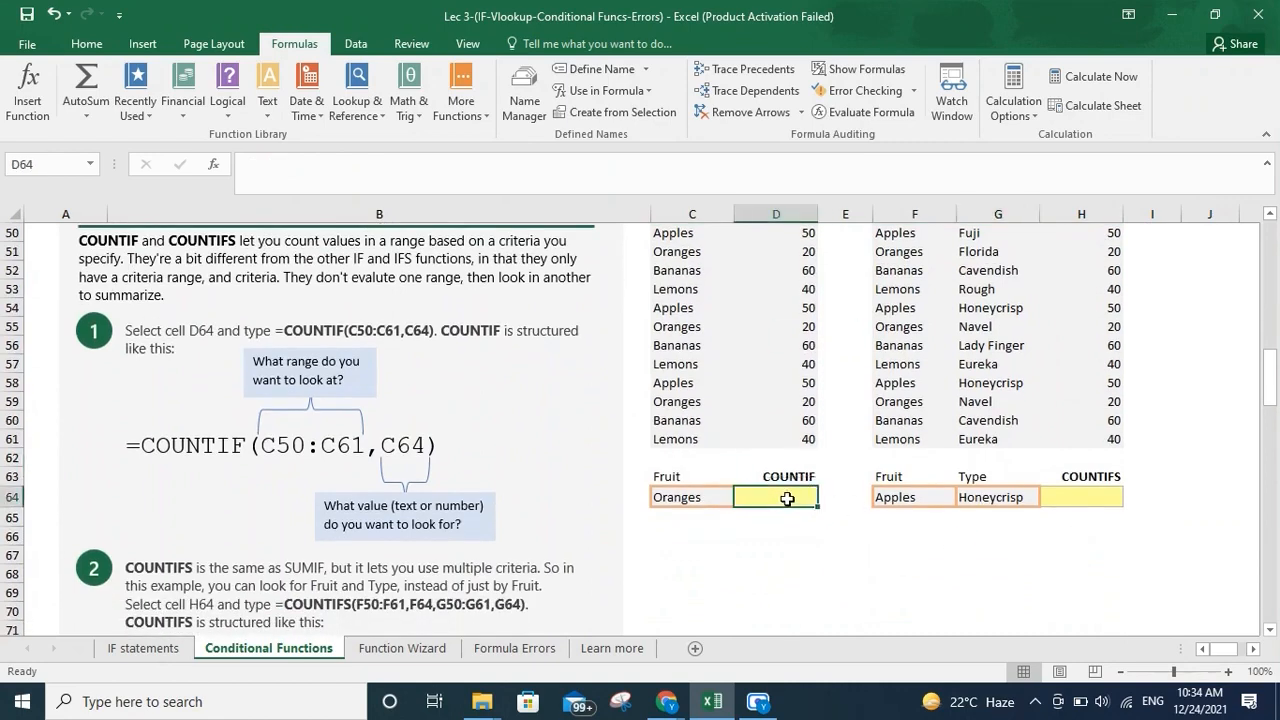
type("=C")
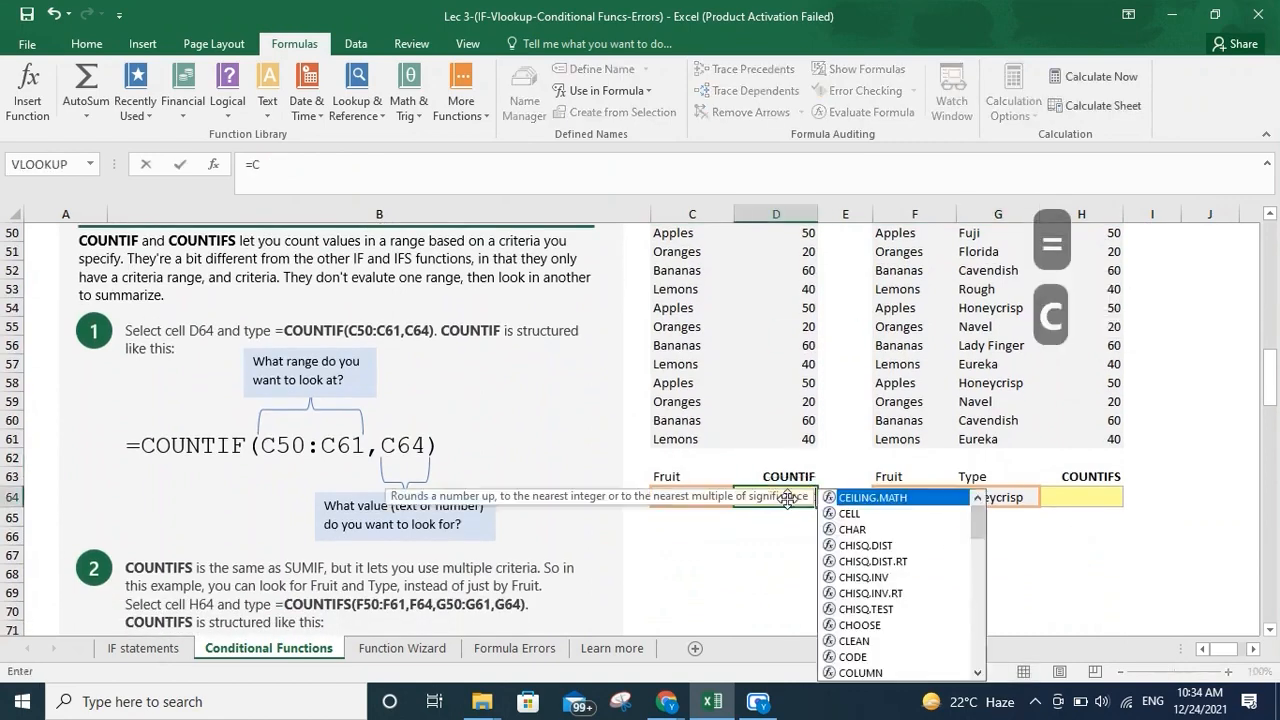
type("OUNt")
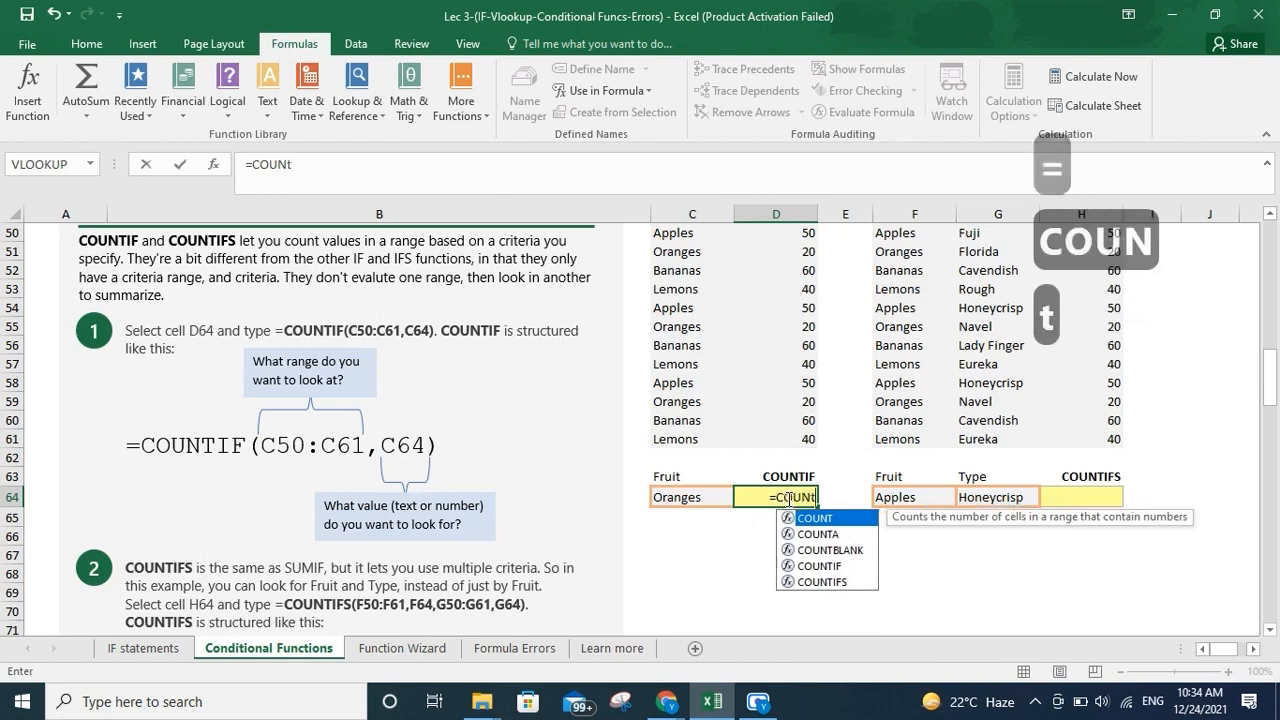
type("if")
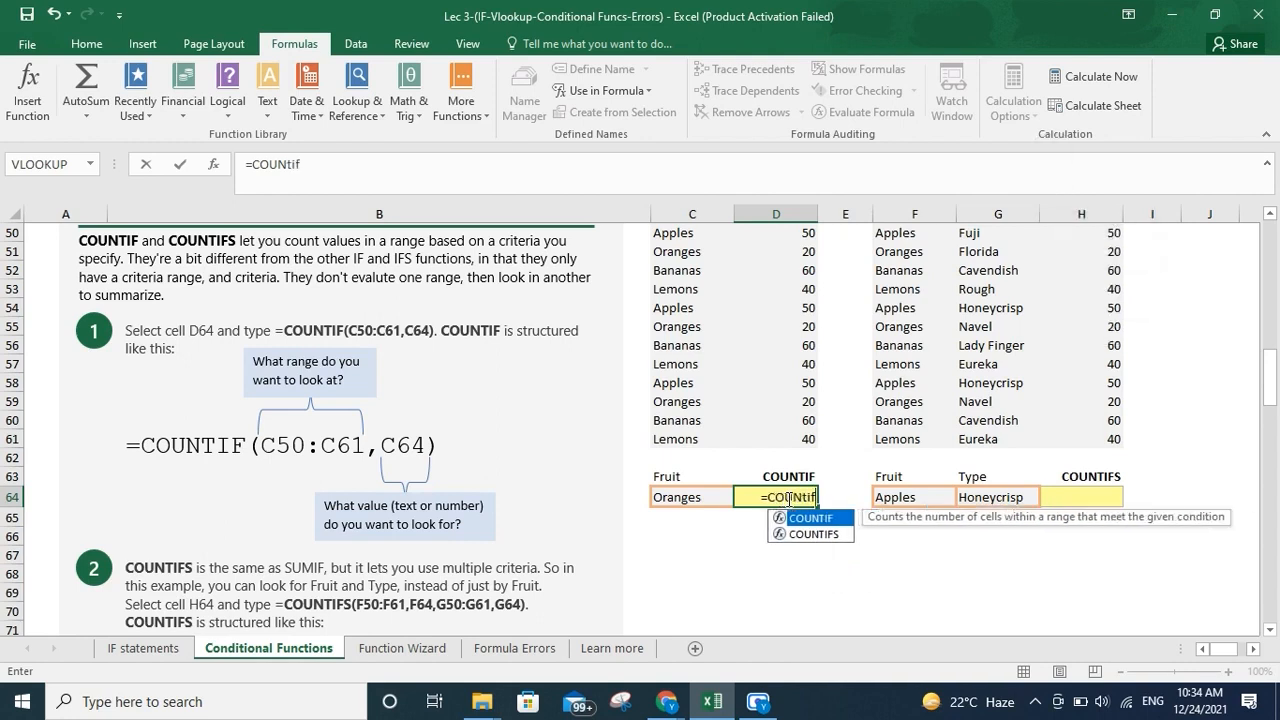
key("shift")
type("(")
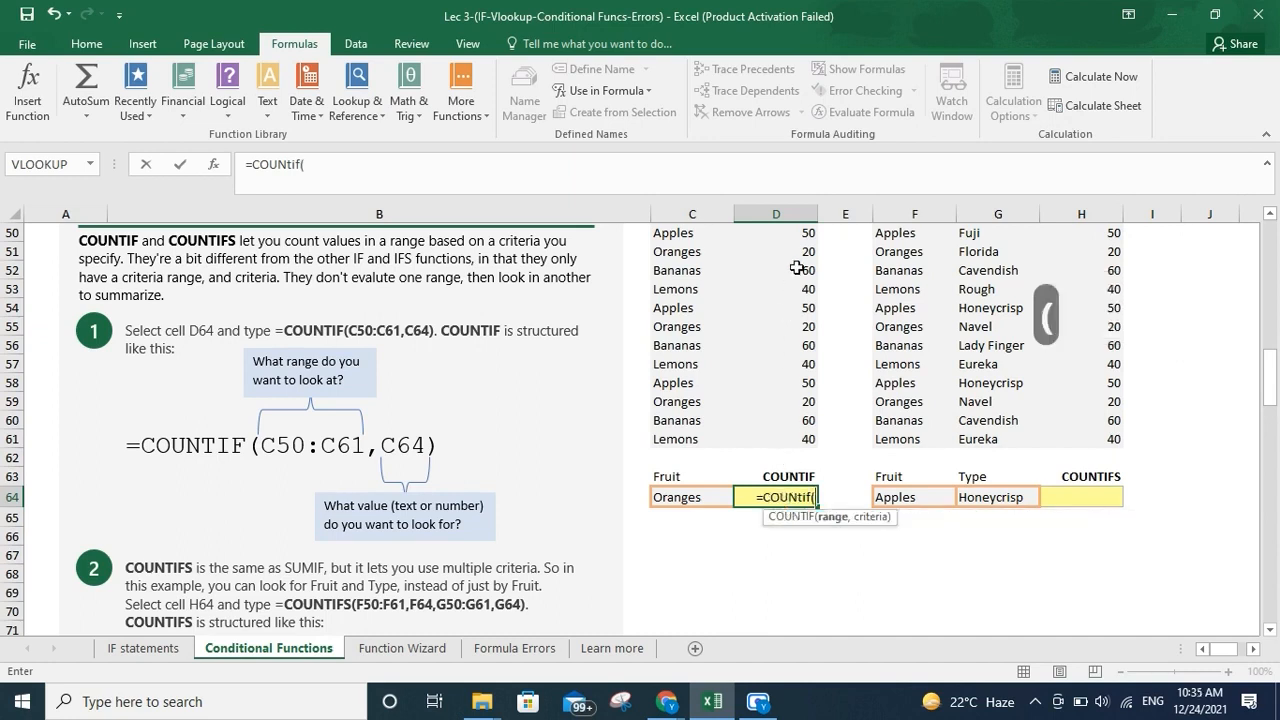
left_click_drag(704, 232, 696, 434)
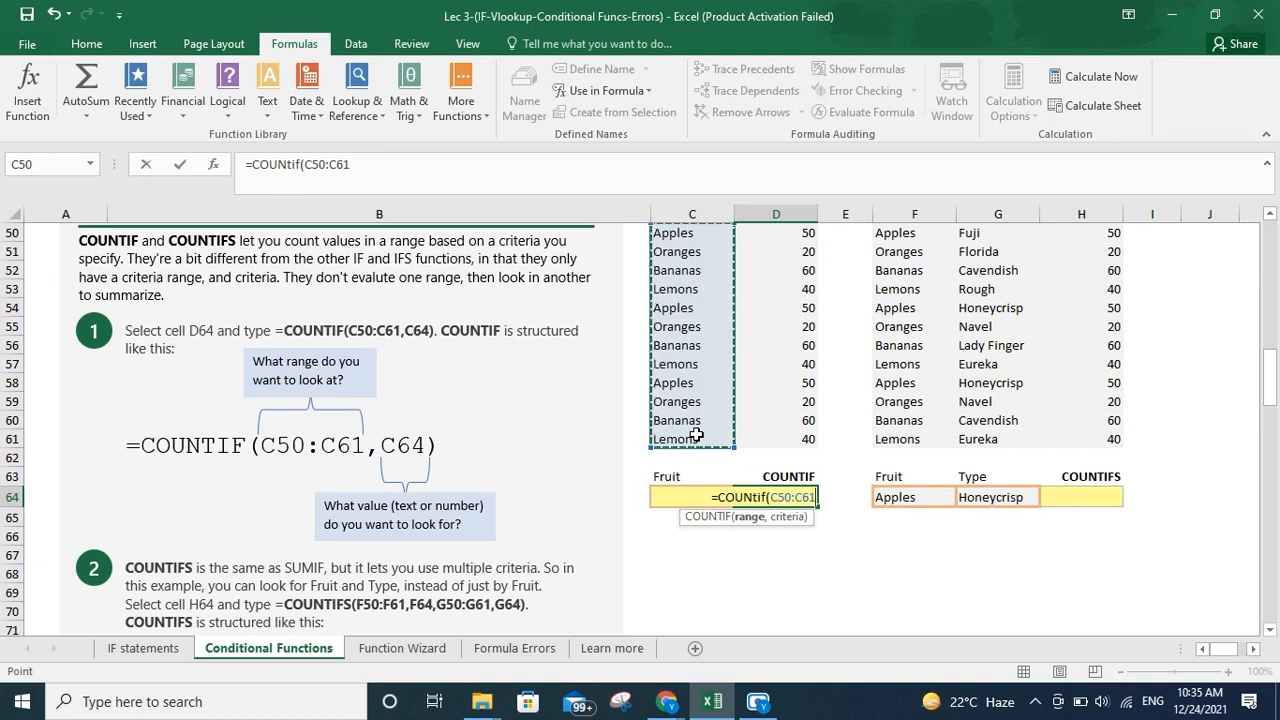
type(",")
key("Left")
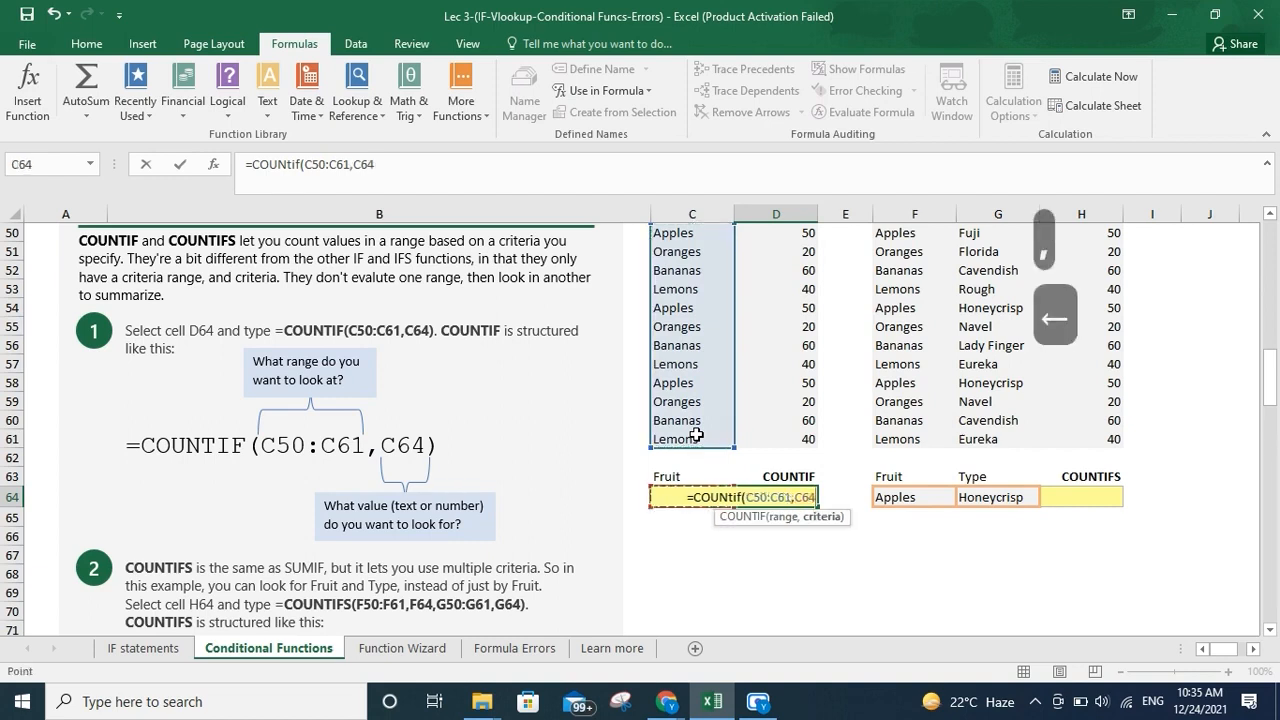
type(")")
key("Return")
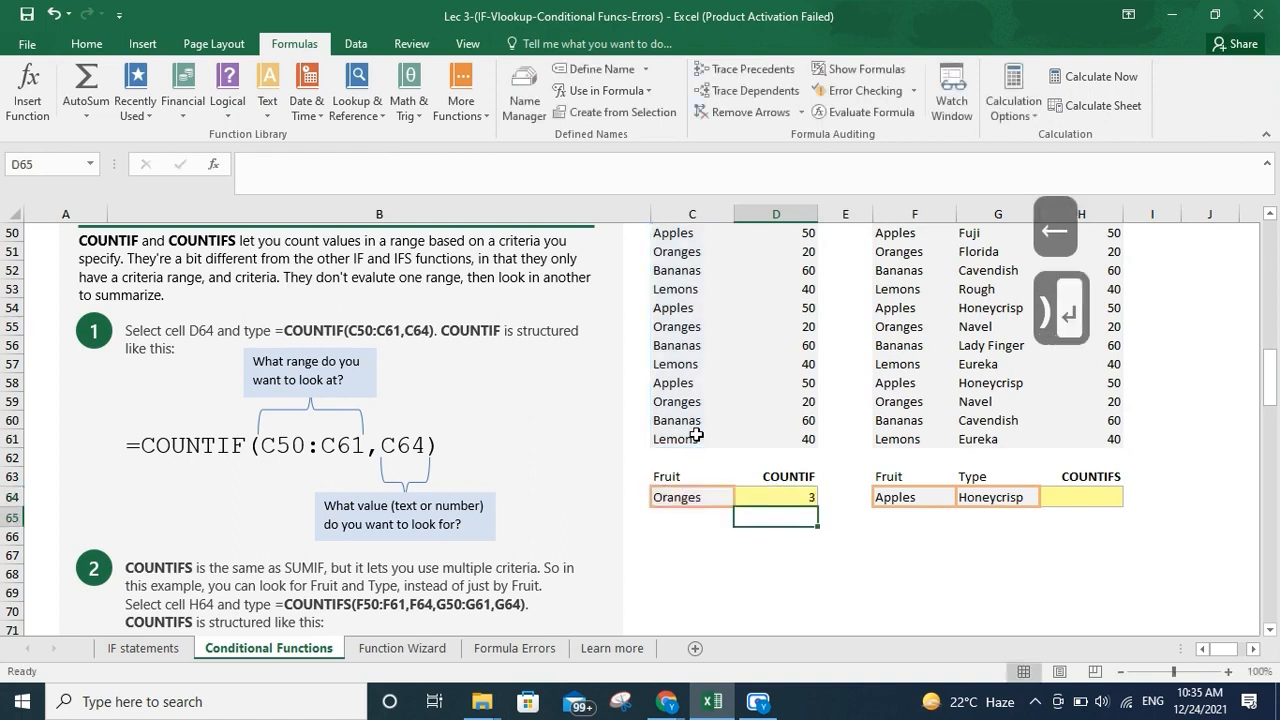
Move around the COUNTIFS cells near H64 and down the sheet to read the COUNTIFS instructions
key("Left")
key("Right")
key("Up")
key("Up")
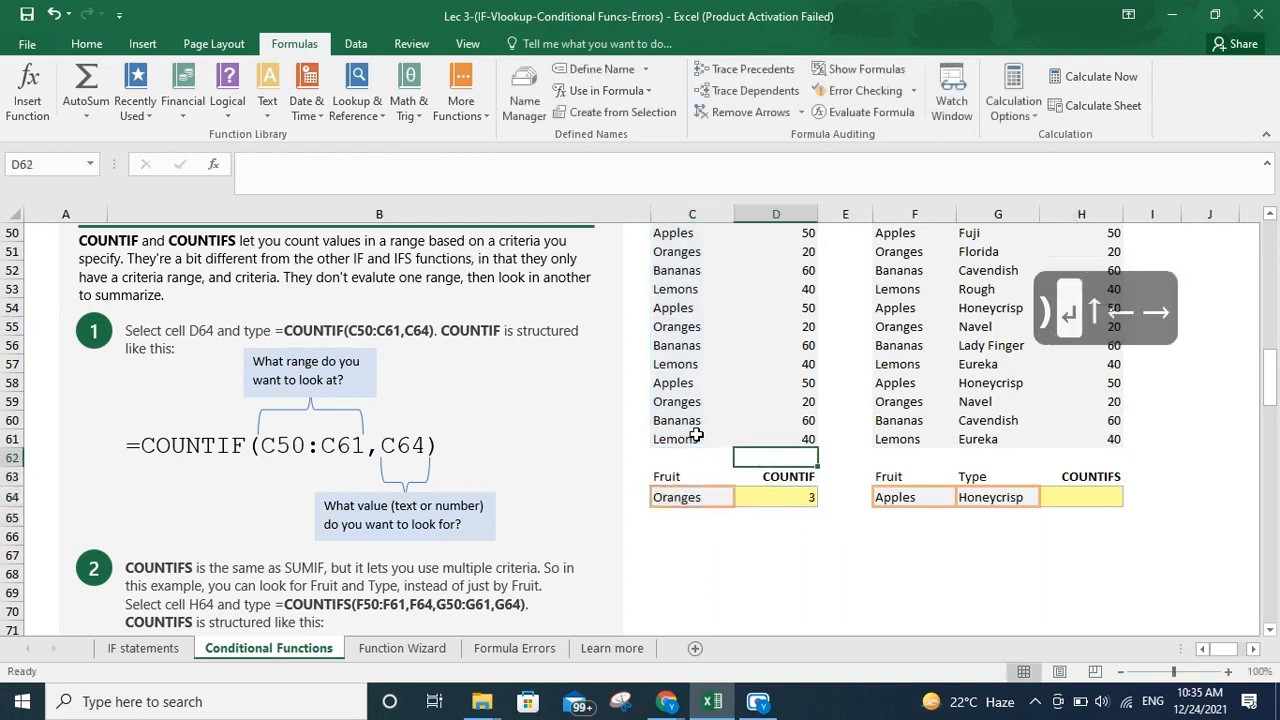
key("Right")
key("Right")
key("Right")
key("Down")
key("Right")
key("Down")
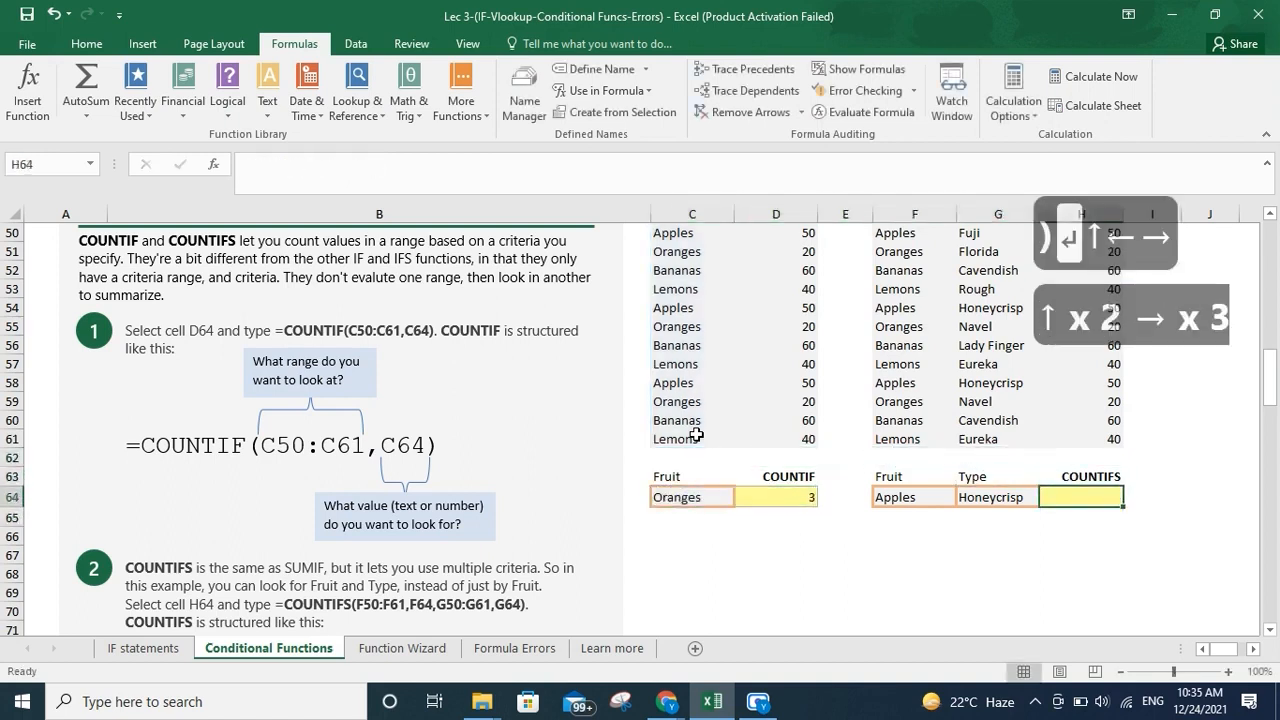
key("Left")
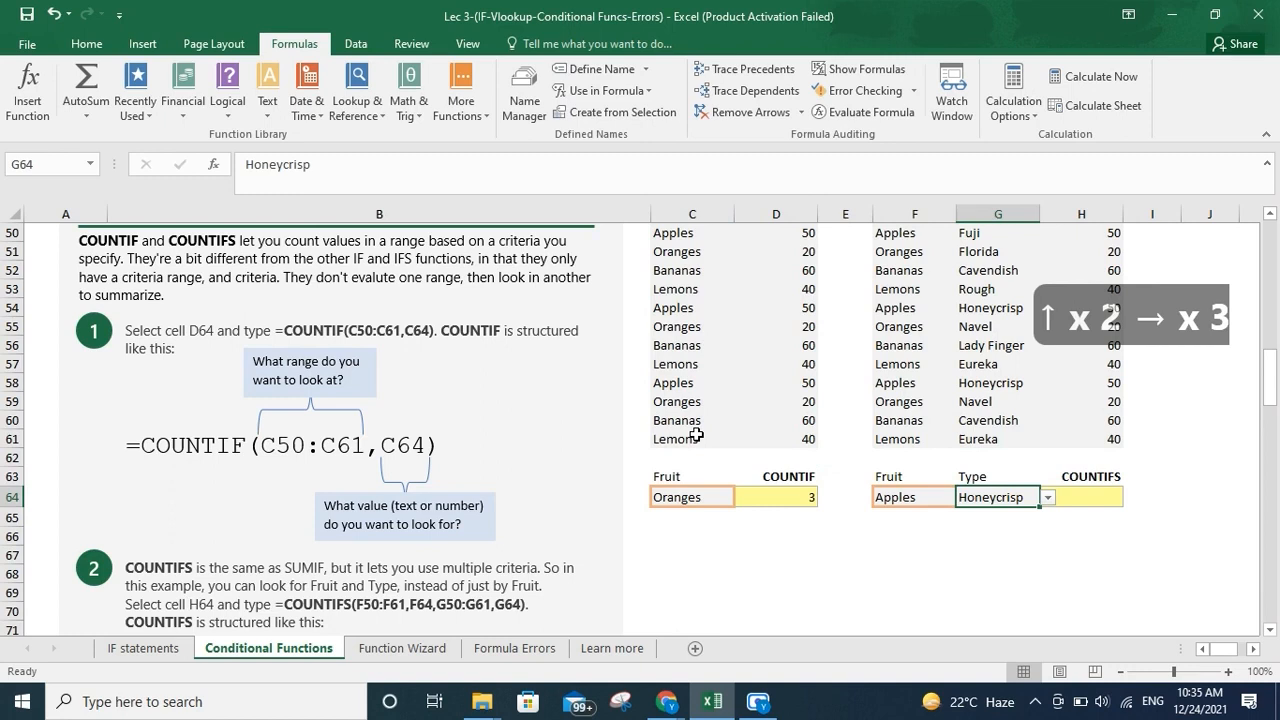
key("Right")
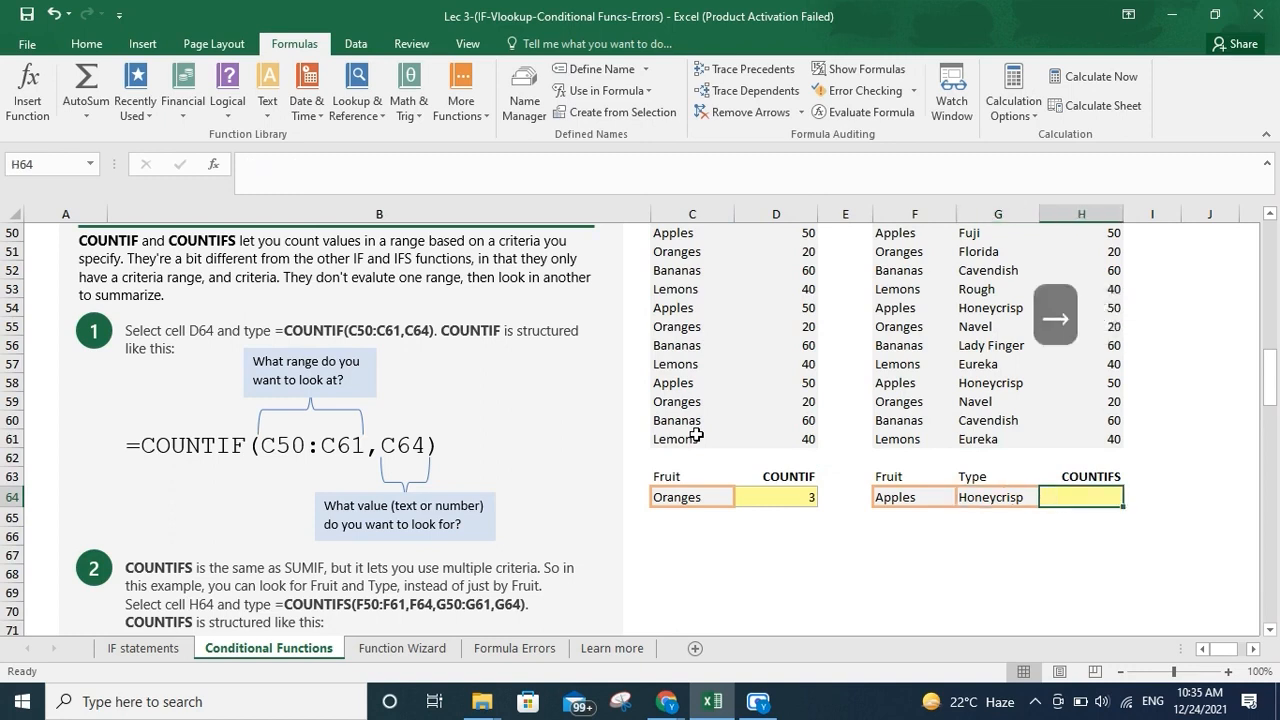
key("Down")
key("Down")
key("Down")
key("Down")
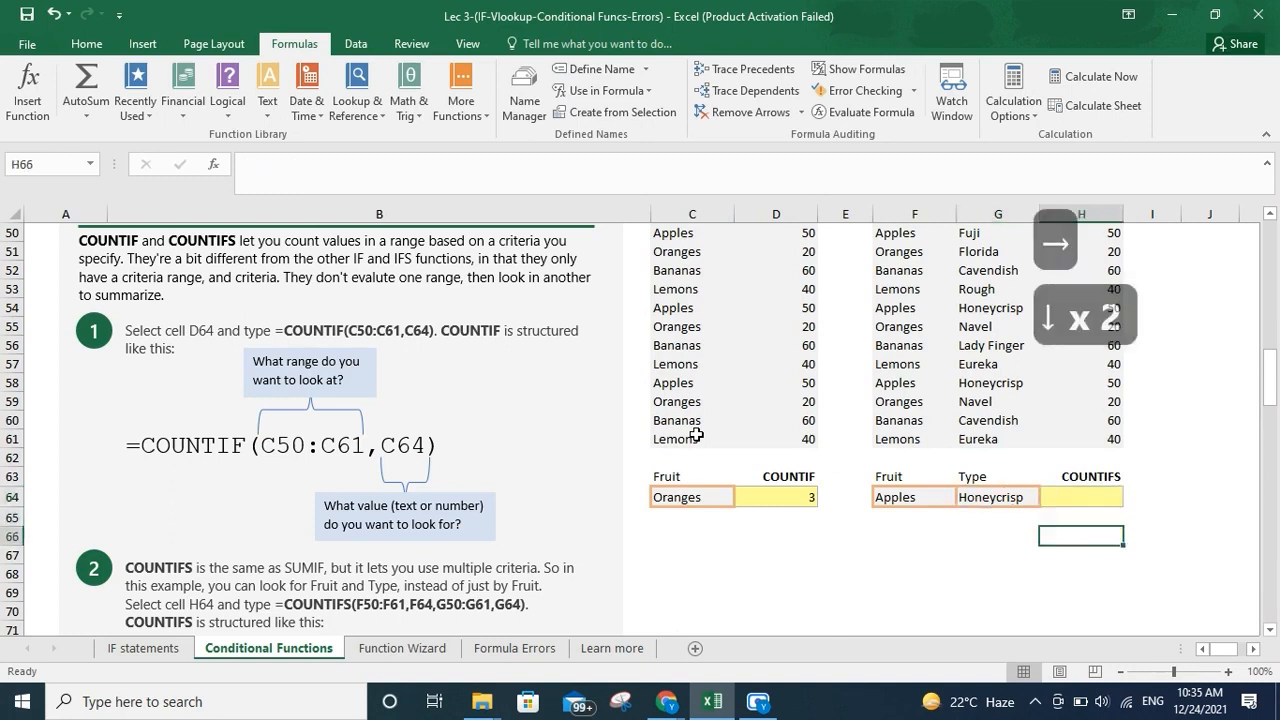
key("Down")
key("Down")
key("Down")
key("Down")
key("Down")
key("Down")
key("Down")
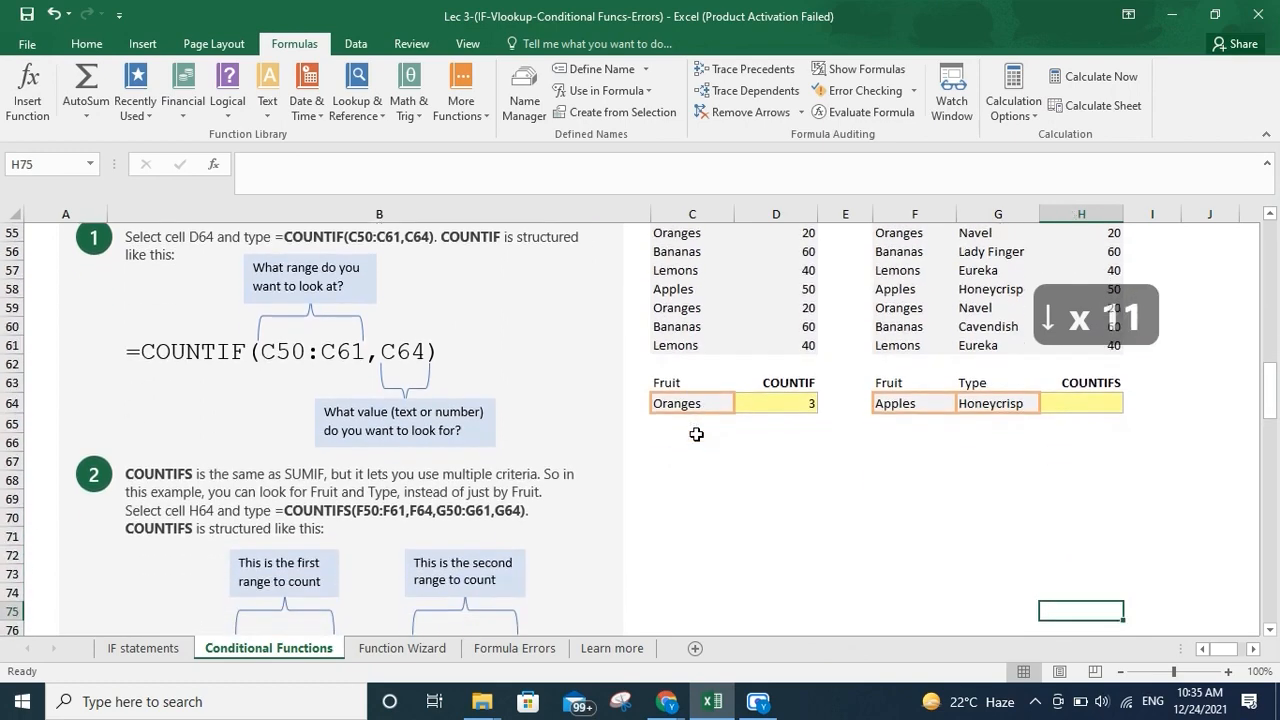
key("Down")
key("Down")
key("Down")
key("Down")
key("Down")
key("Down")
key("Down")
key("Down")
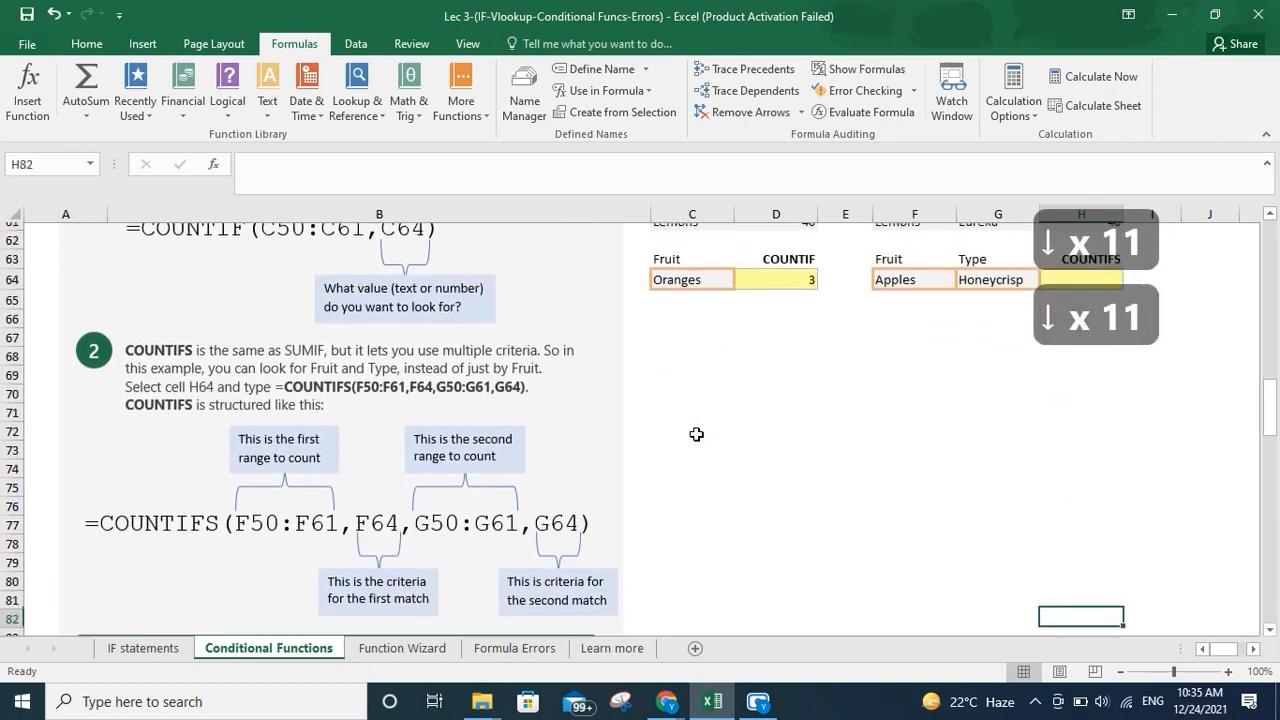
Switch to the Function Wizard sheet and select cell E10 next to the VLOOKUP example
key("Down")
key("Down")
key("Down")
key("Down")
key("Down")
key("Down")
key("Down")
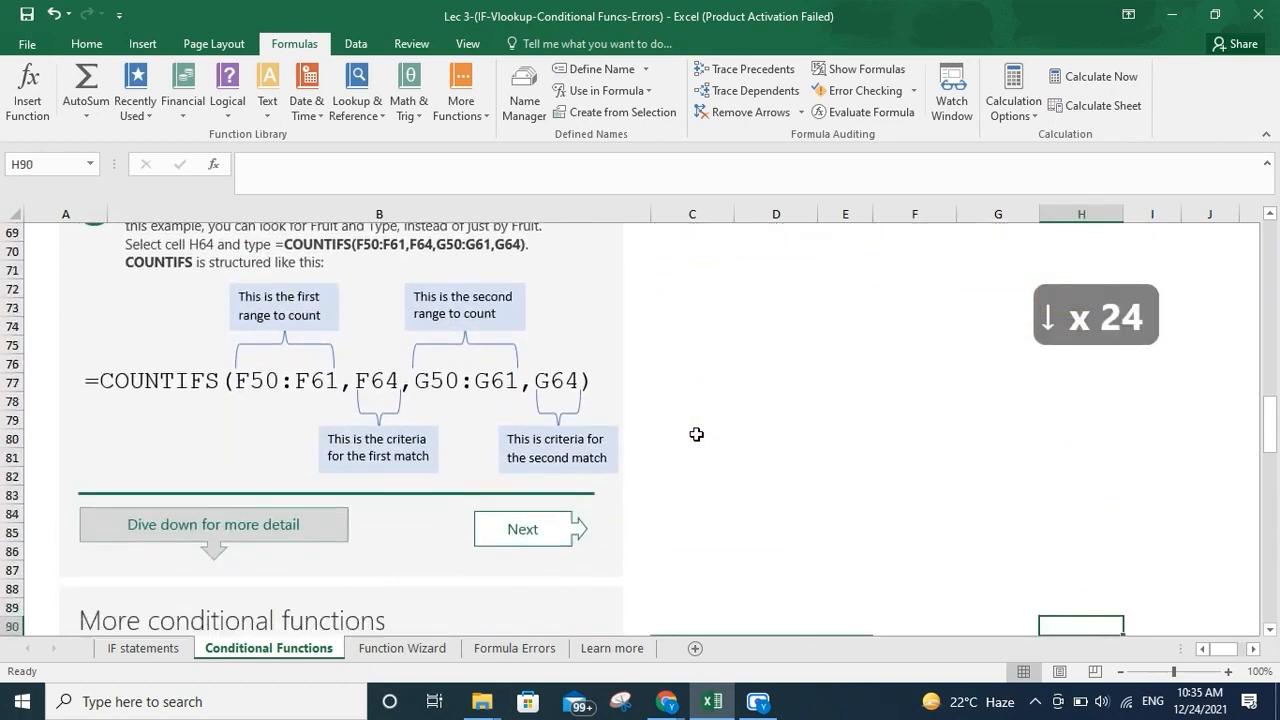
left_click(437, 653)
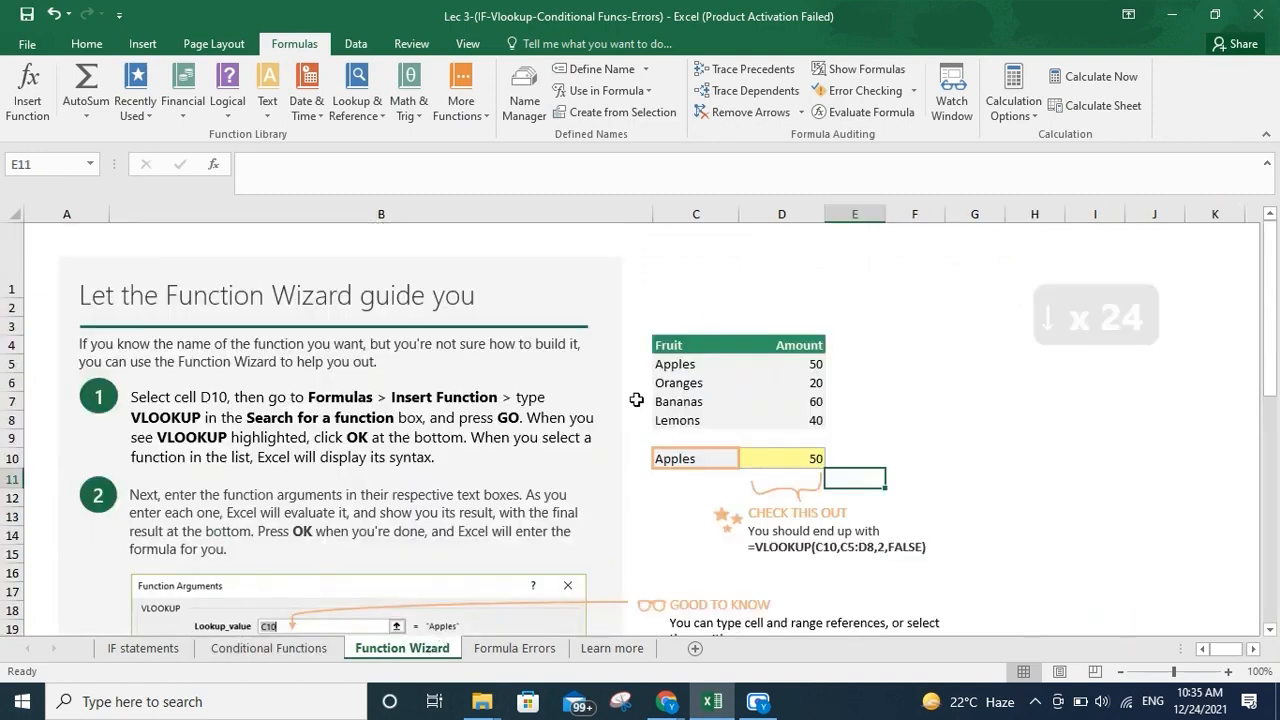
left_click(843, 459)
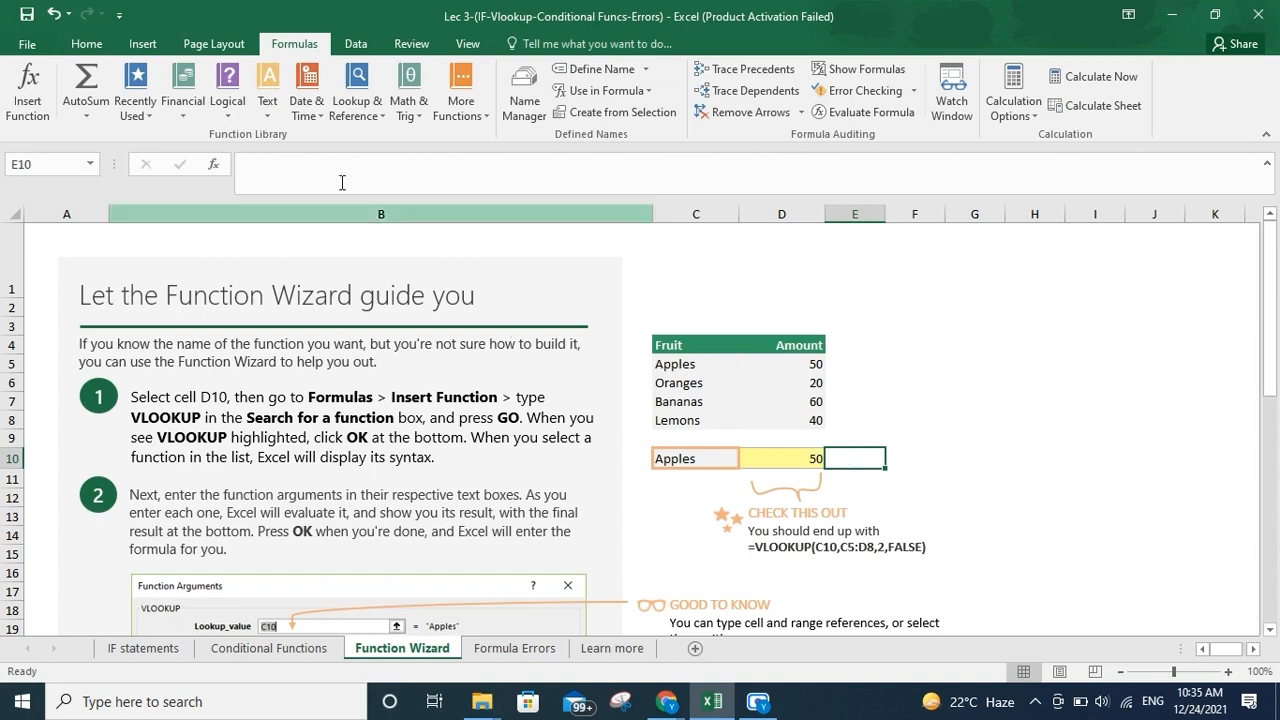
Start inserting a VLOOKUP function in E10 by searching for Vlookup in the Insert Function dialog
left_click(22, 94)
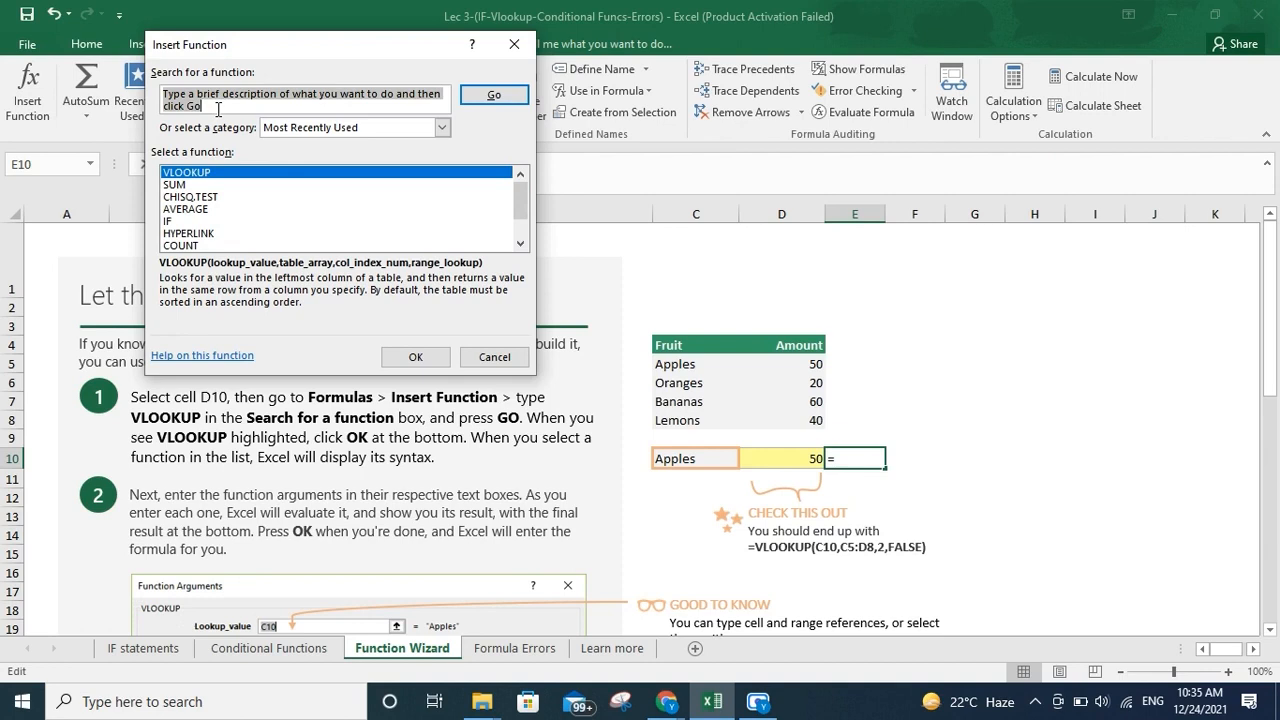
key("shift")
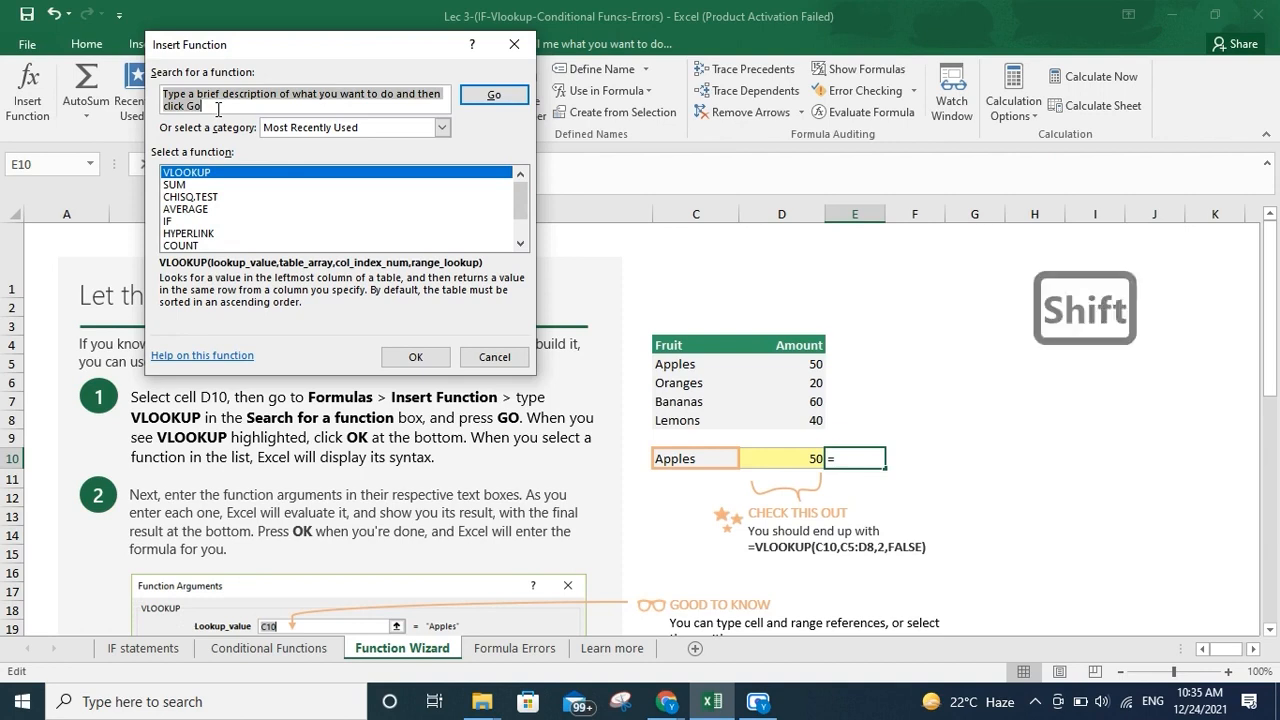
left_click(218, 108)
key("BackSpace")
key("BackSpace")
key("BackSpace")
key("BackSpace")
key("BackSpace")
key("BackSpace")
key("BackSpace")
key("BackSpace")
key("BackSpace")
key("BackSpace")
key("BackSpace")
key("BackSpace")
key("BackSpace")
key("BackSpace")
key("BackSpace")
key("BackSpace")
key("BackSpace")
key("BackSpace")
key("BackSpace")
key("BackSpace")
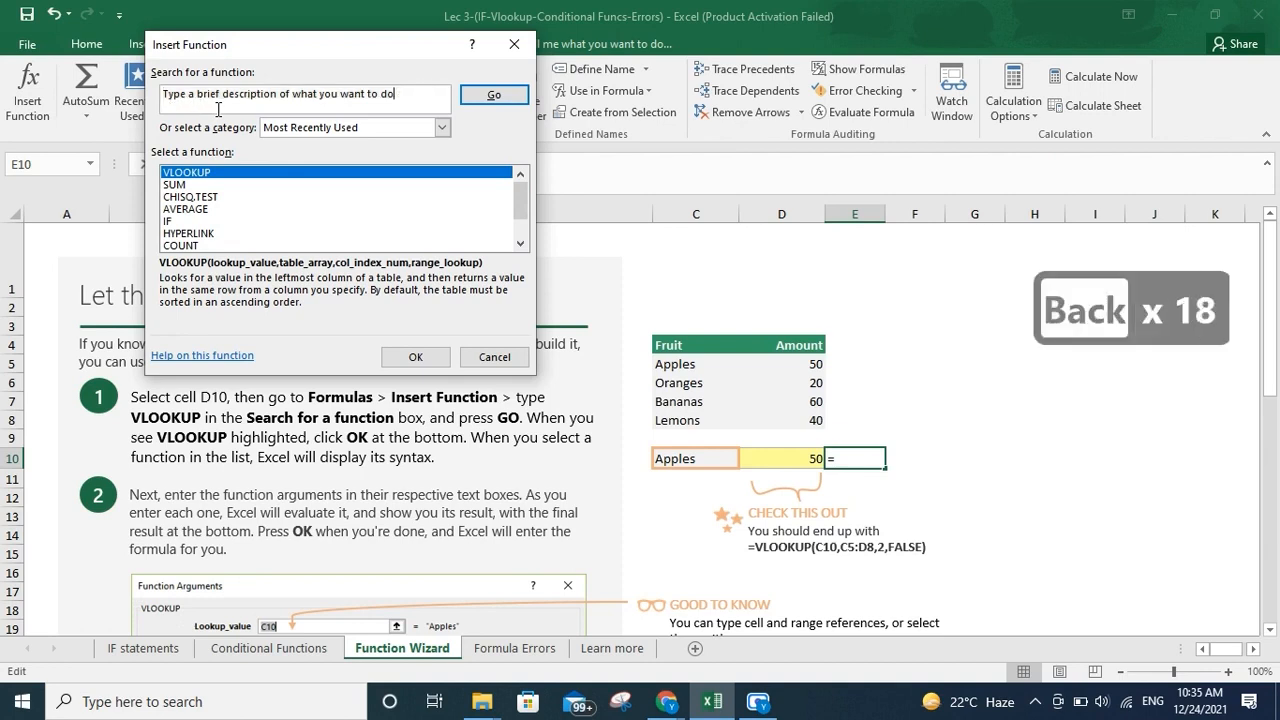
key("BackSpace")
key("BackSpace")
key("BackSpace")
key("BackSpace")
key("BackSpace")
key("BackSpace")
key("BackSpace")
key("BackSpace")
key("BackSpace")
key("BackSpace")
key("BackSpace")
key("BackSpace")
key("BackSpace")
key("BackSpace")
key("BackSpace")
key("BackSpace")
key("BackSpace")
key("BackSpace")
key("BackSpace")
key("BackSpace")
type("Vl")
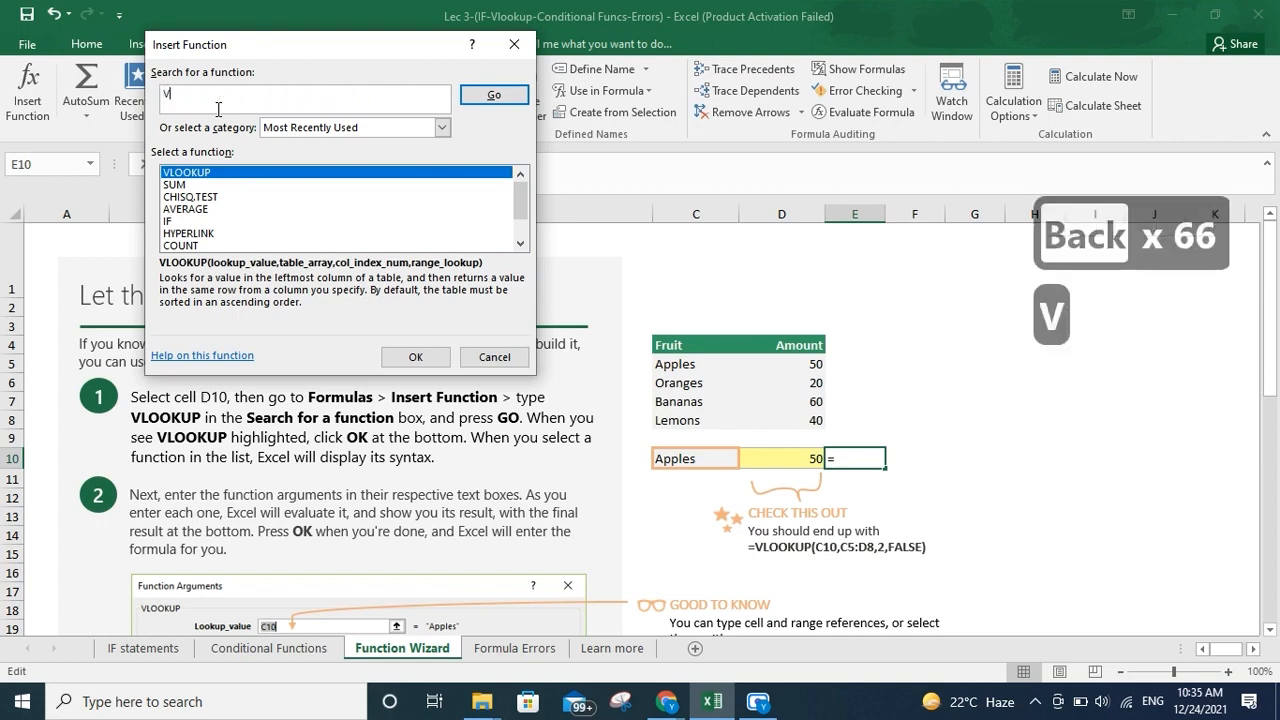
type("ookup")
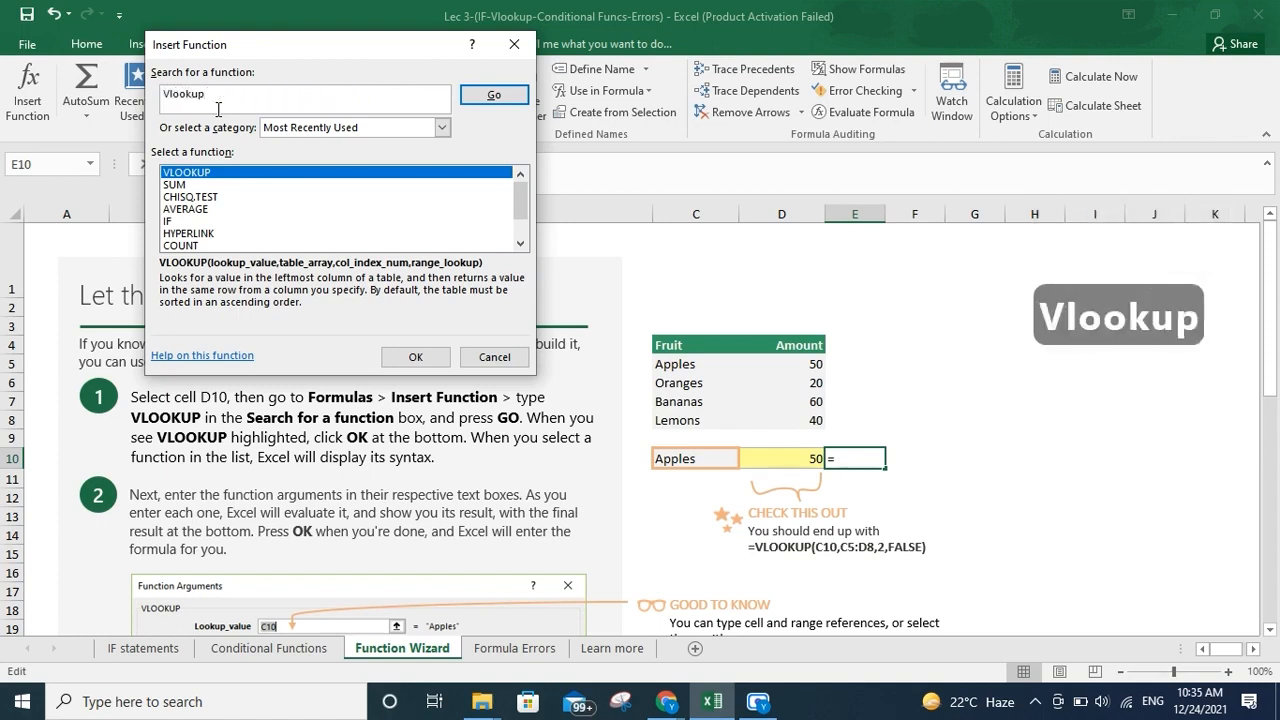
key("Return")
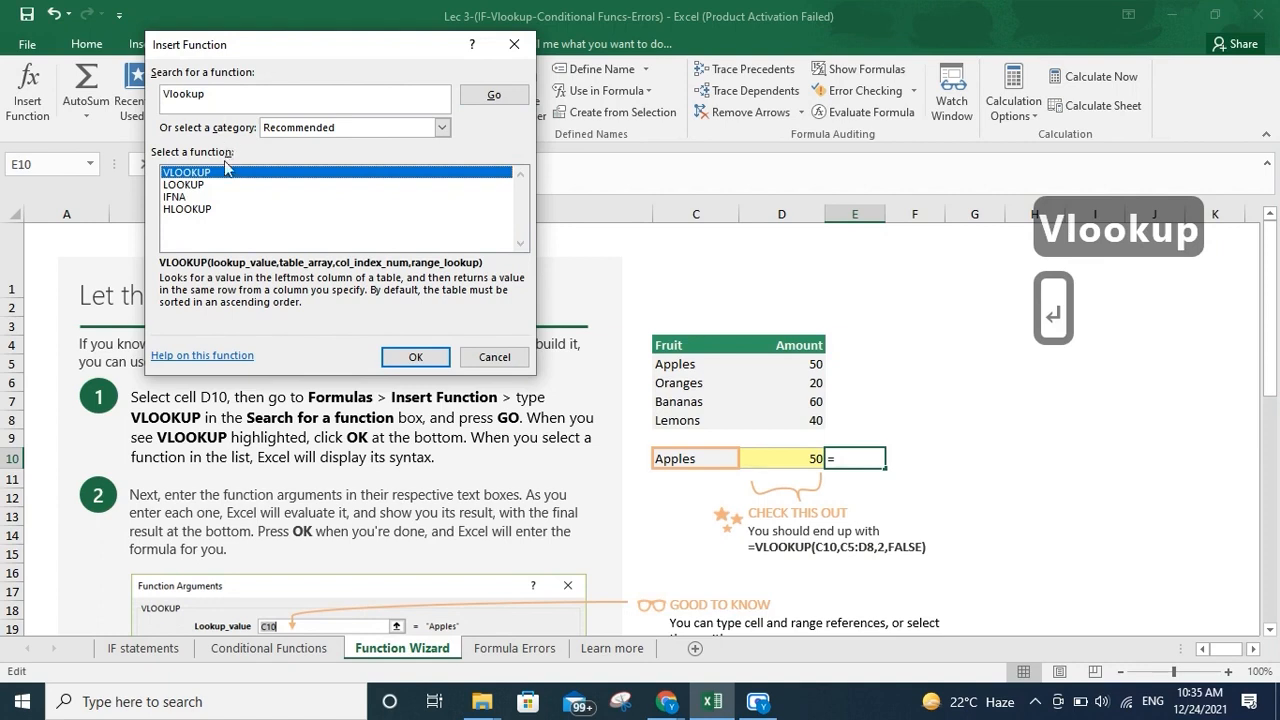
left_click(486, 91)
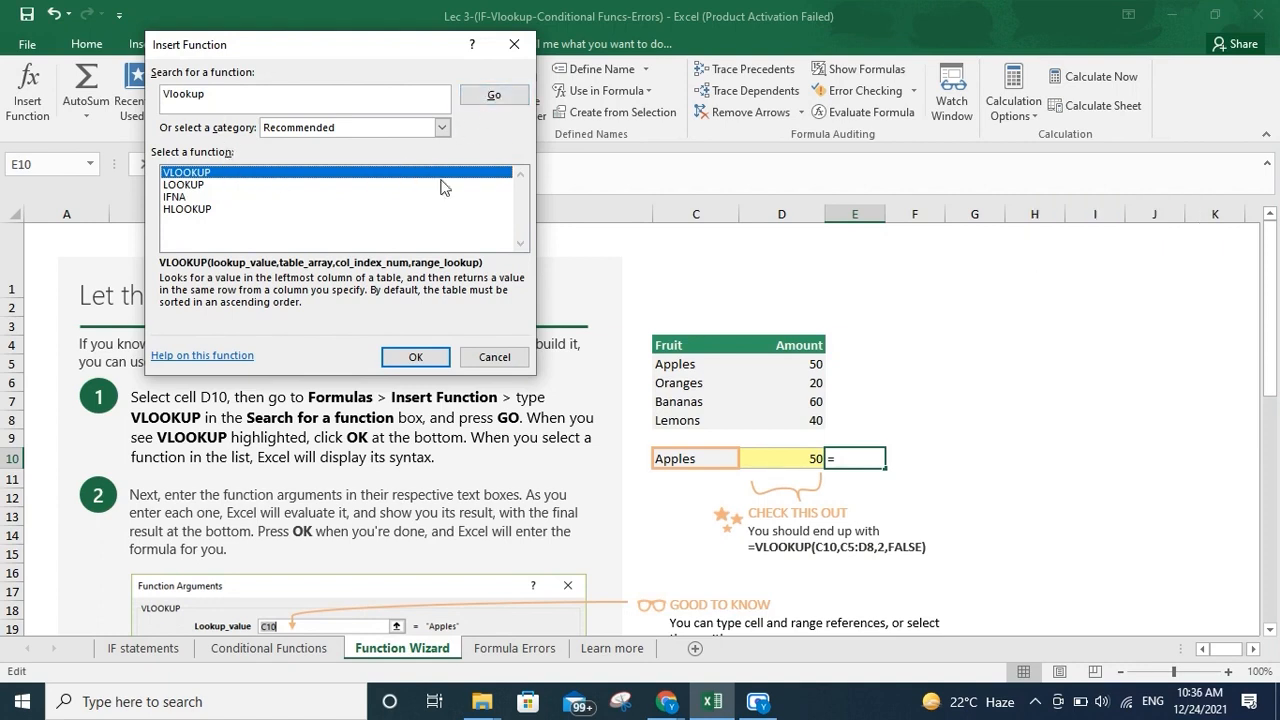
left_click(419, 357)
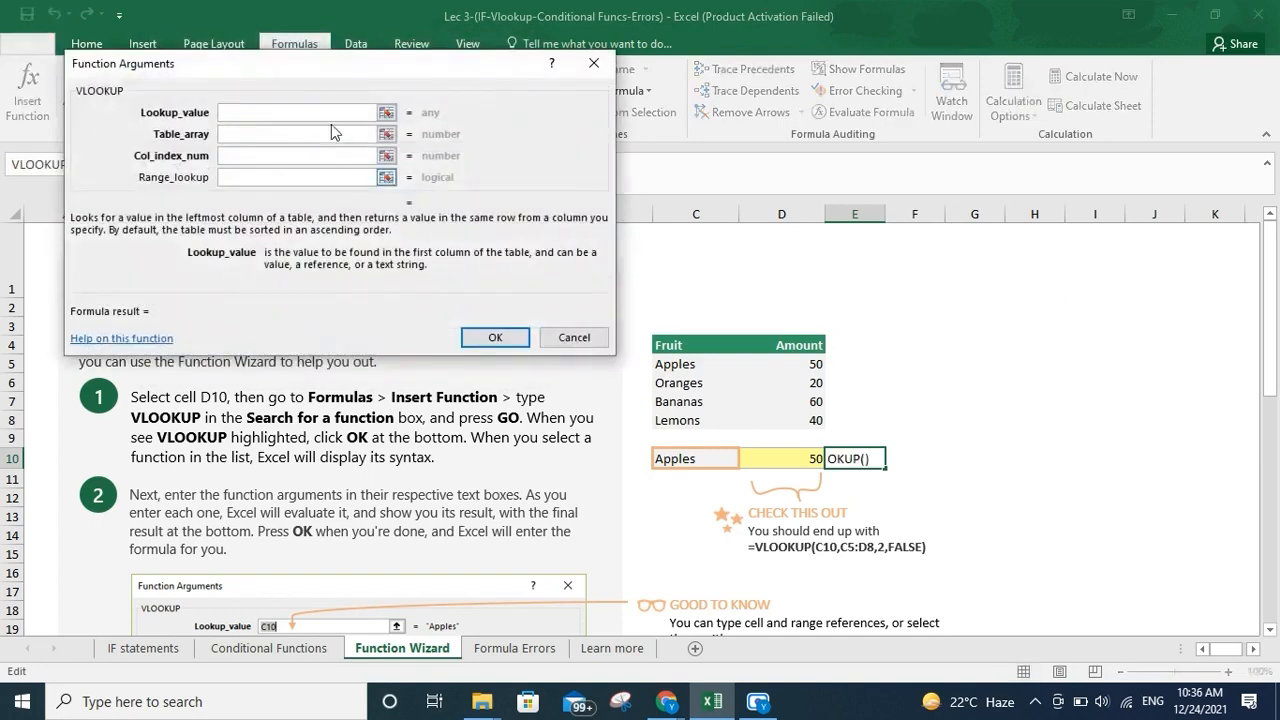
Fill the VLOOKUP arguments with C10, C5:D8, 2 and FASLE, and confirm the function
left_click(695, 460)
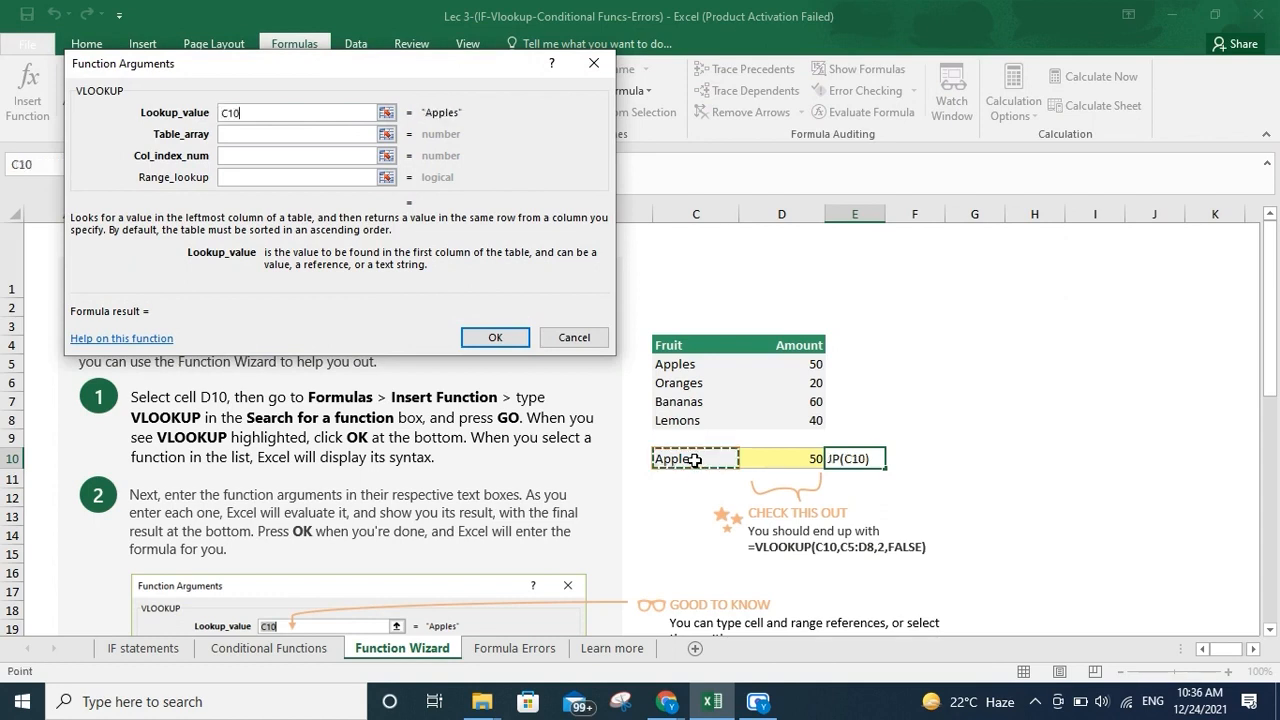
left_click(309, 133)
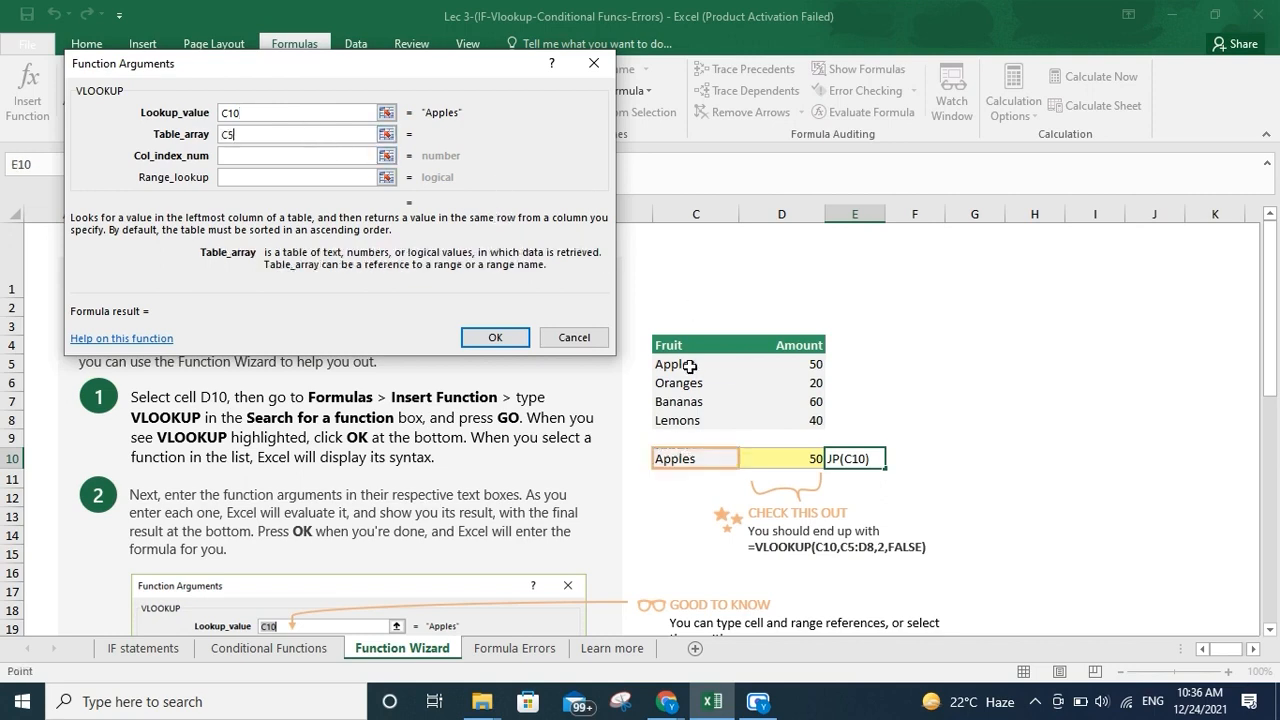
left_click_drag(684, 366, 808, 420)
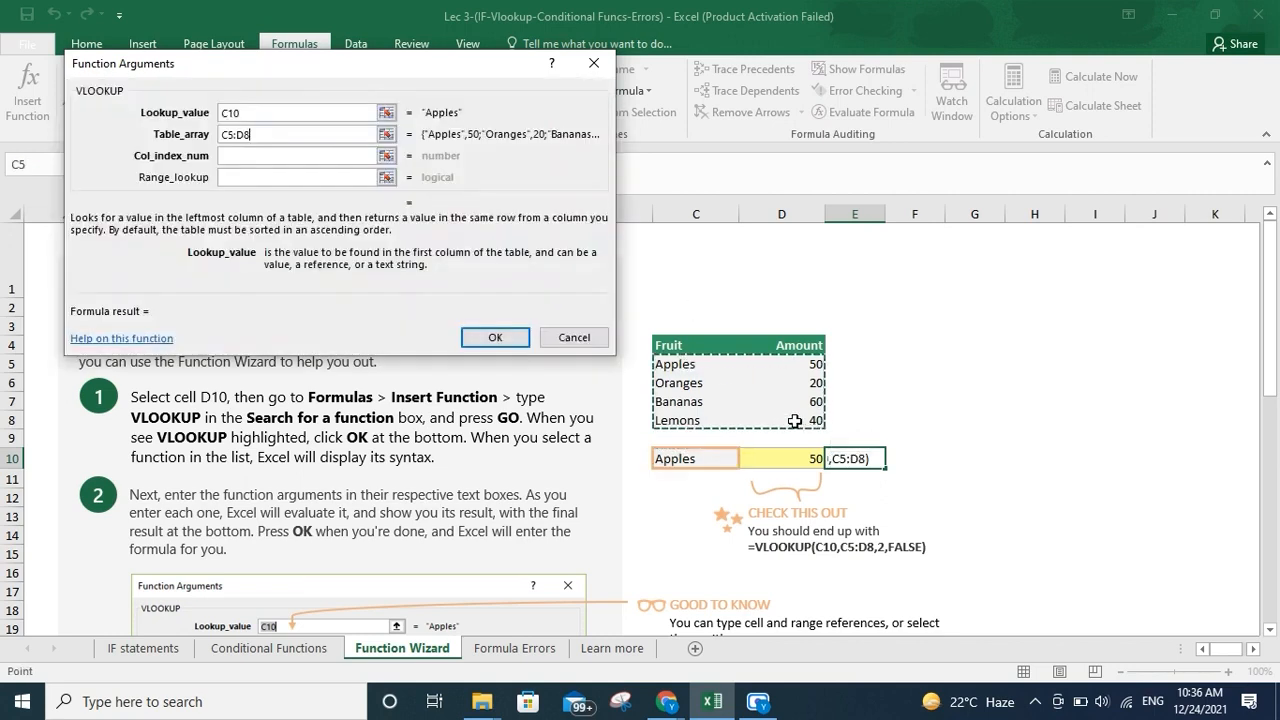
left_click(320, 157)
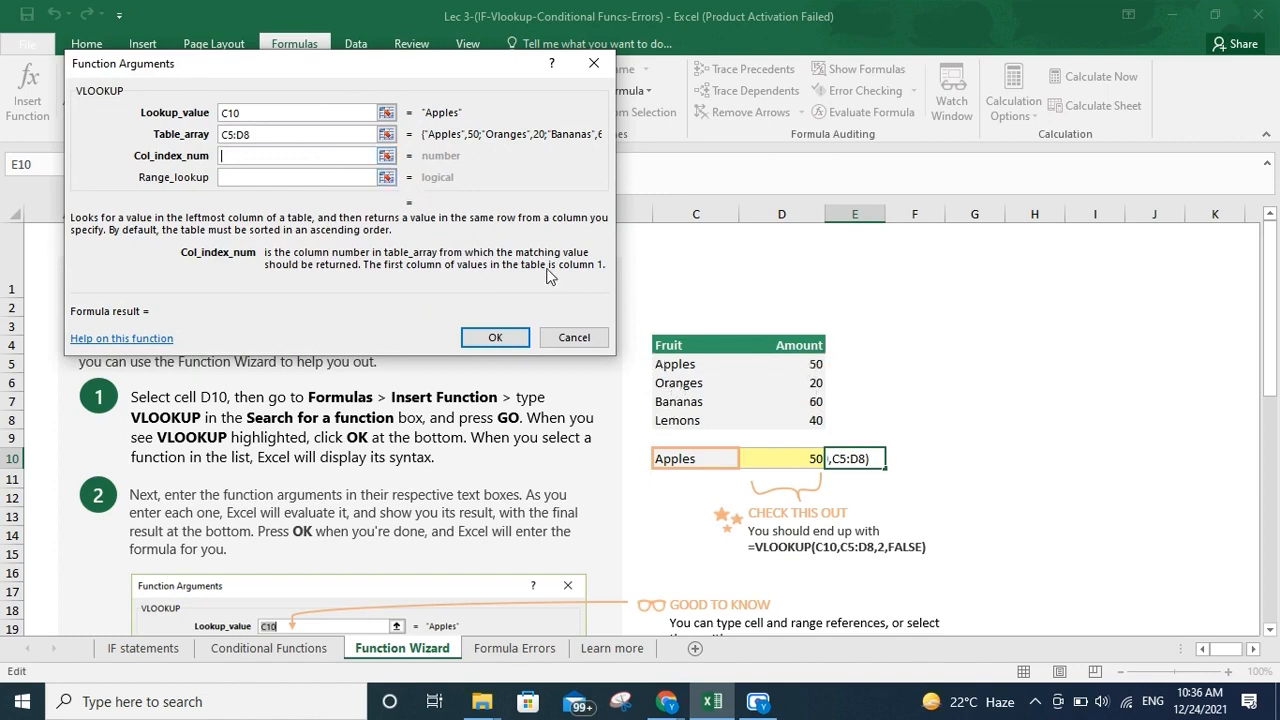
type("2")
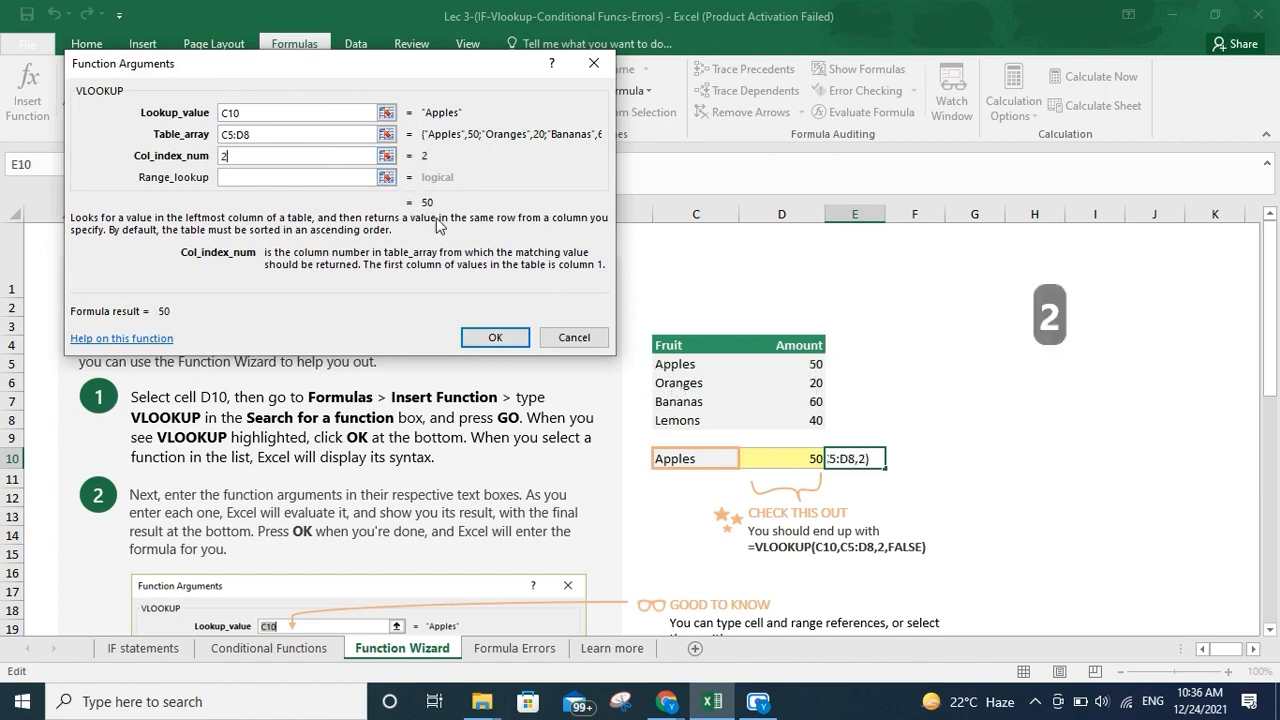
left_click(300, 176)
type("FAS")
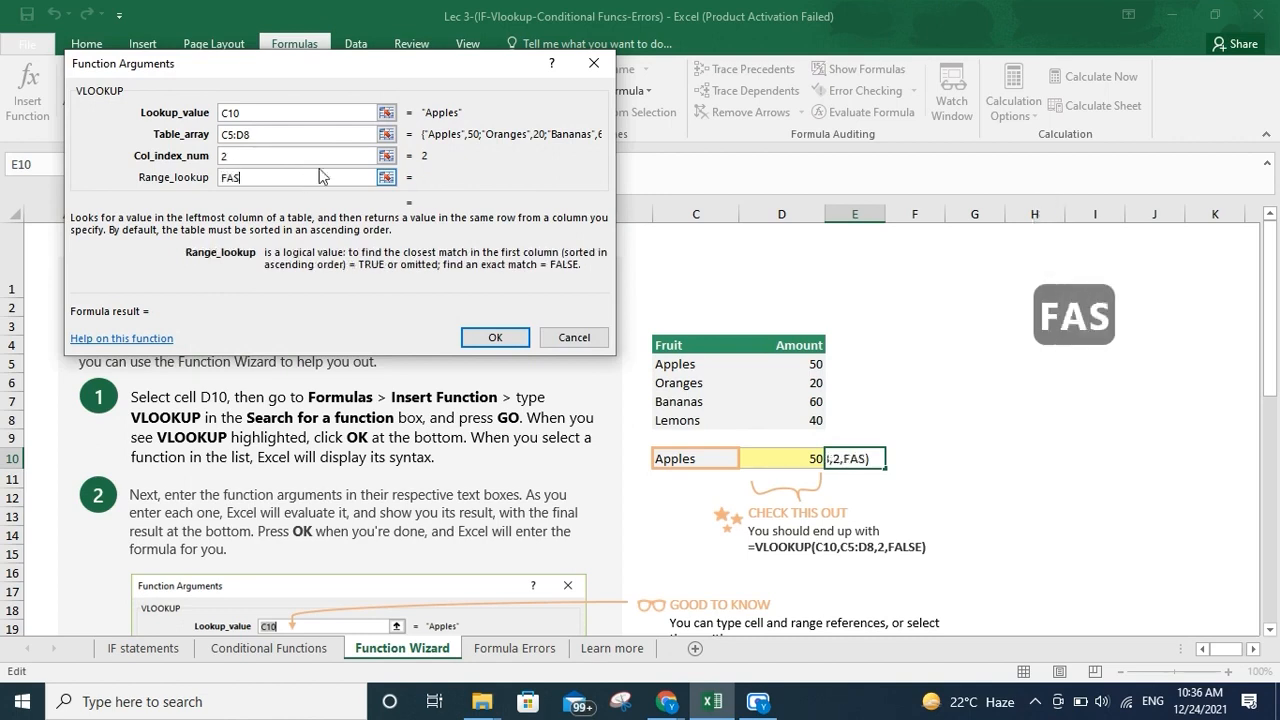
type("LE")
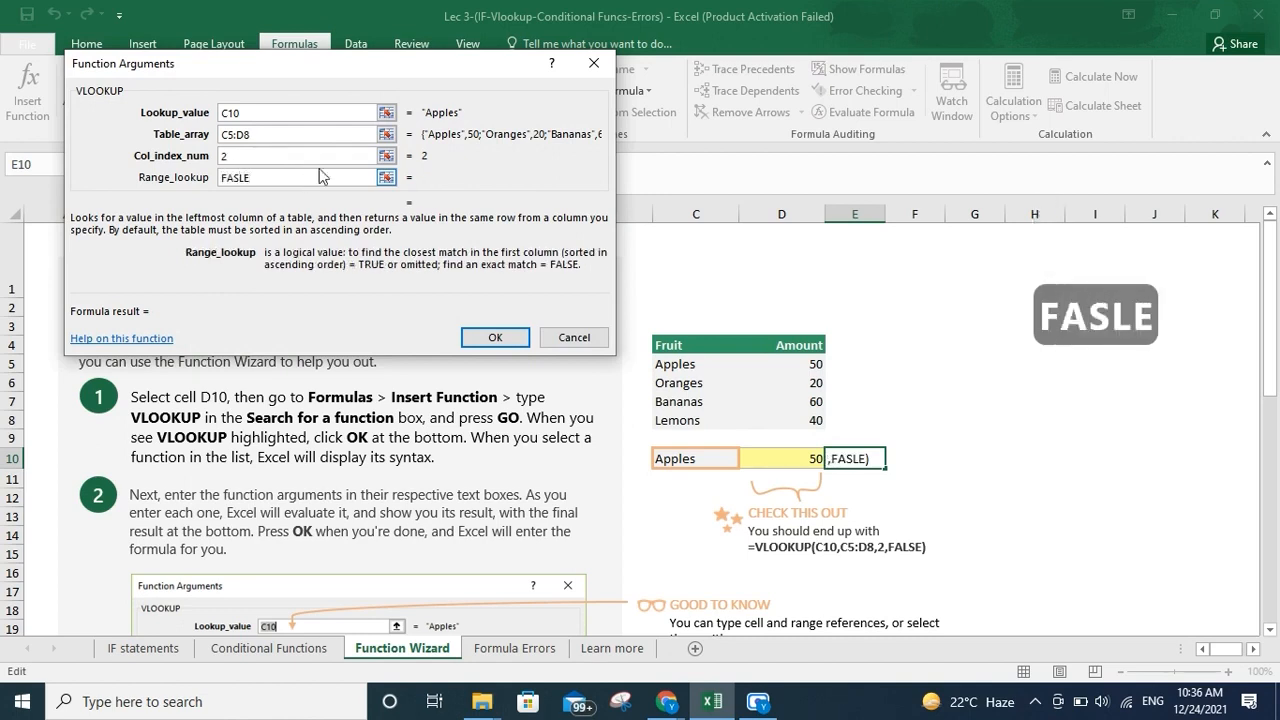
left_click(487, 336)
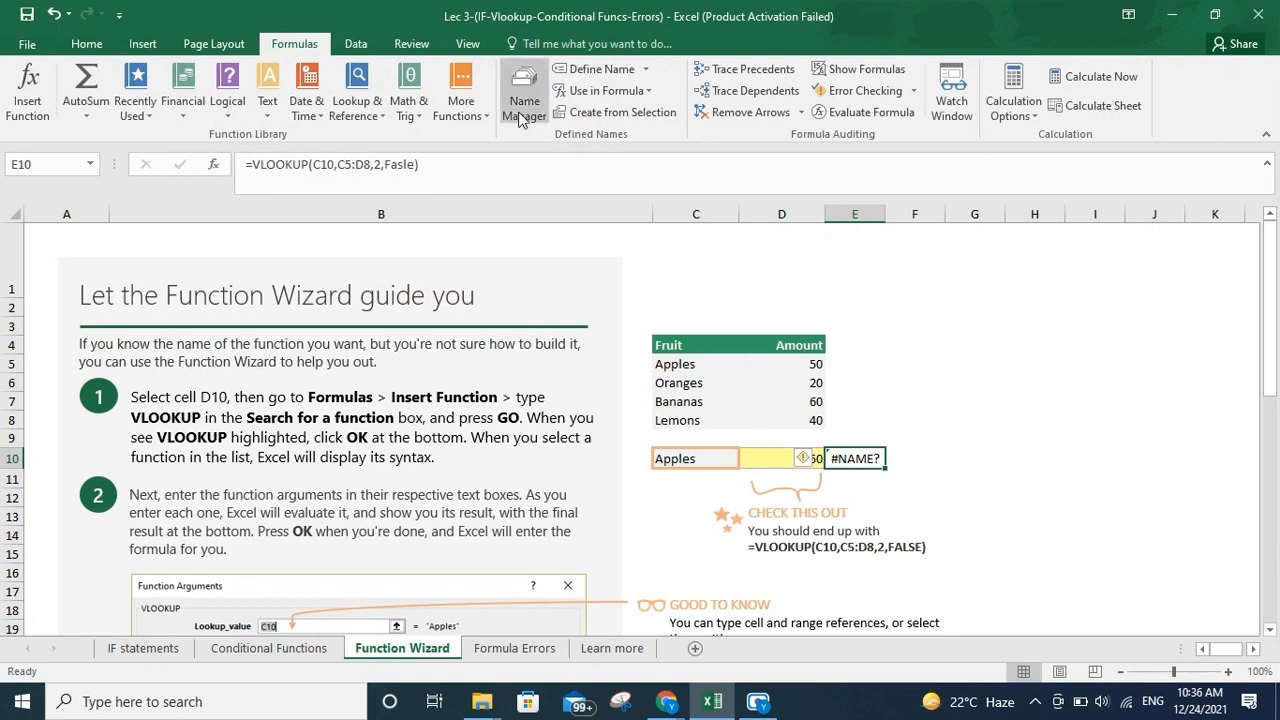
Correct the last argument of E10's VLOOKUP formula to FALSE and re-enter the formula
left_click(372, 177)
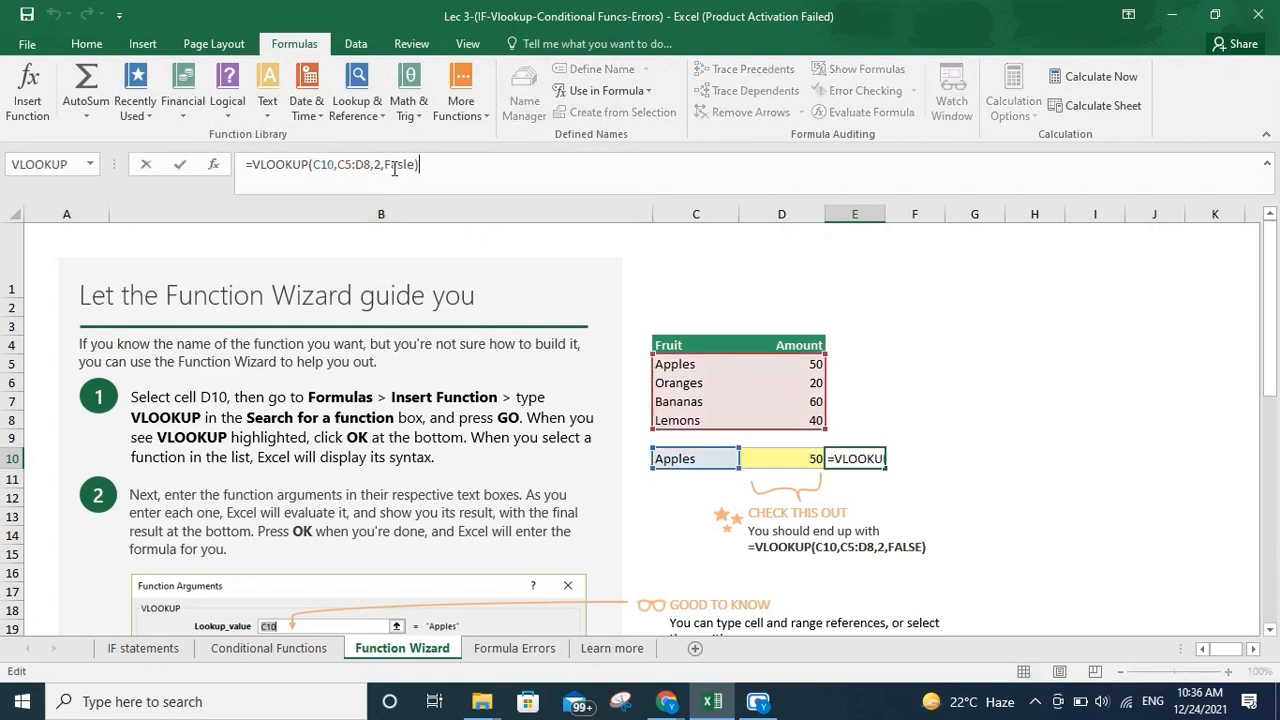
key("shift+Left")
key("shift+Left")
key("shift+Left")
key("shift+Left")
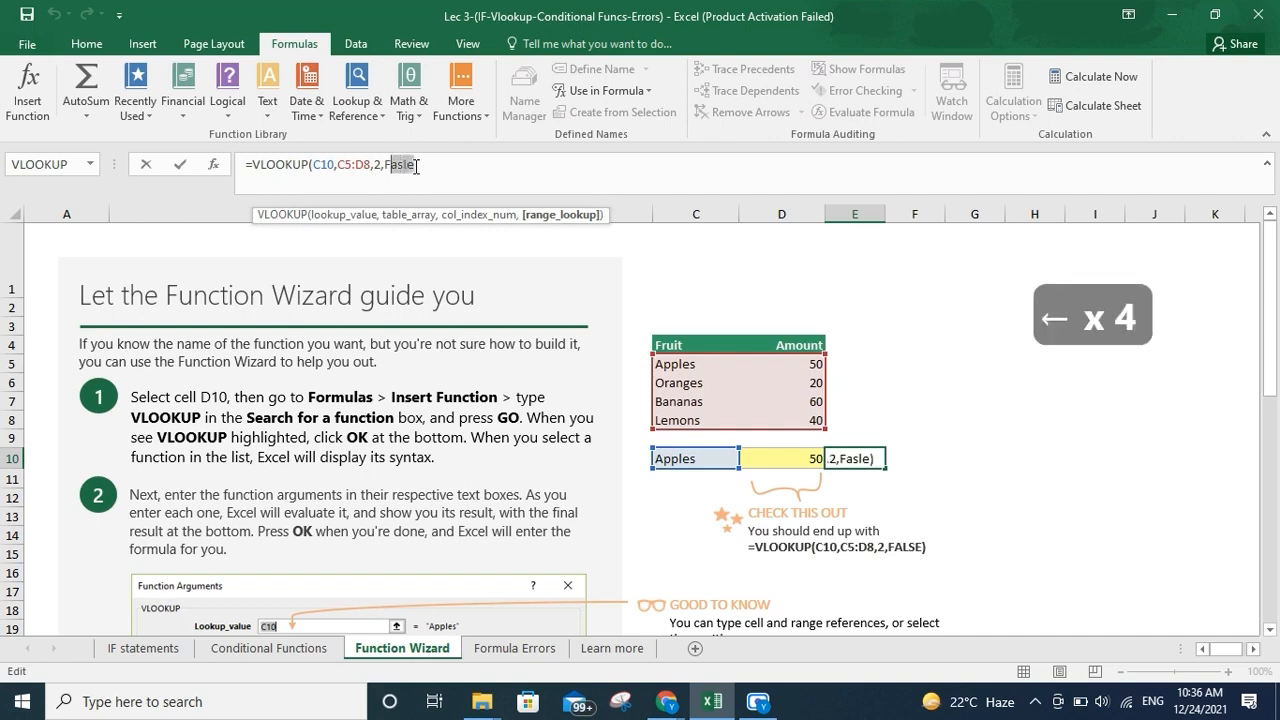
type("a")
key("BackSpace")
type("ALS")
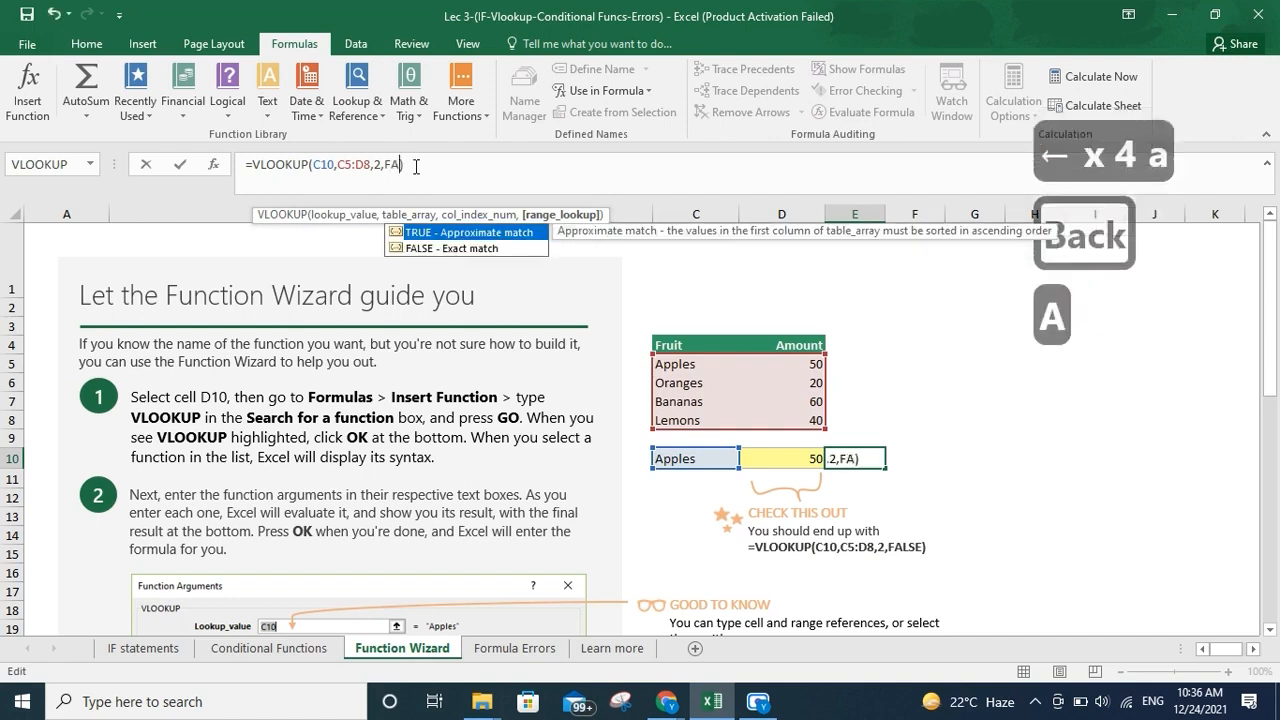
type("E")
key("Return")
key("Up")
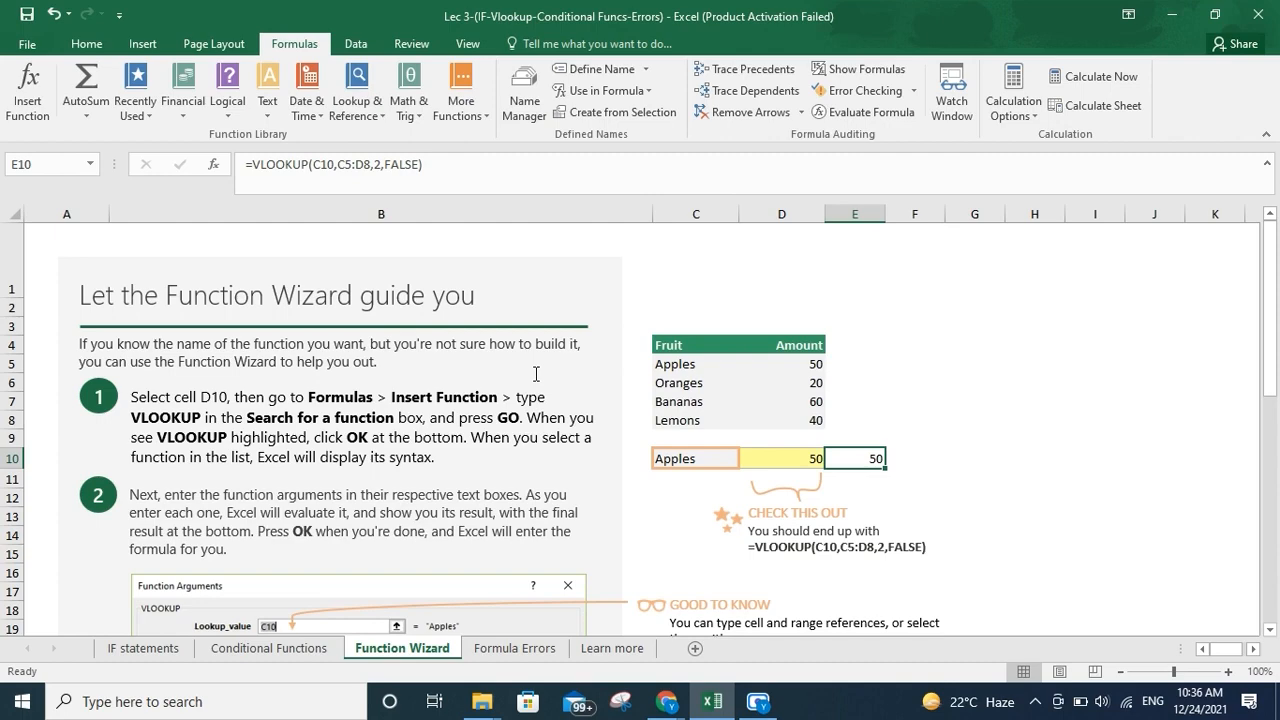
Open the Formula Errors sheet and inspect the VLOOKUP formula in cell D9
scroll(536, 374, "down", 9)
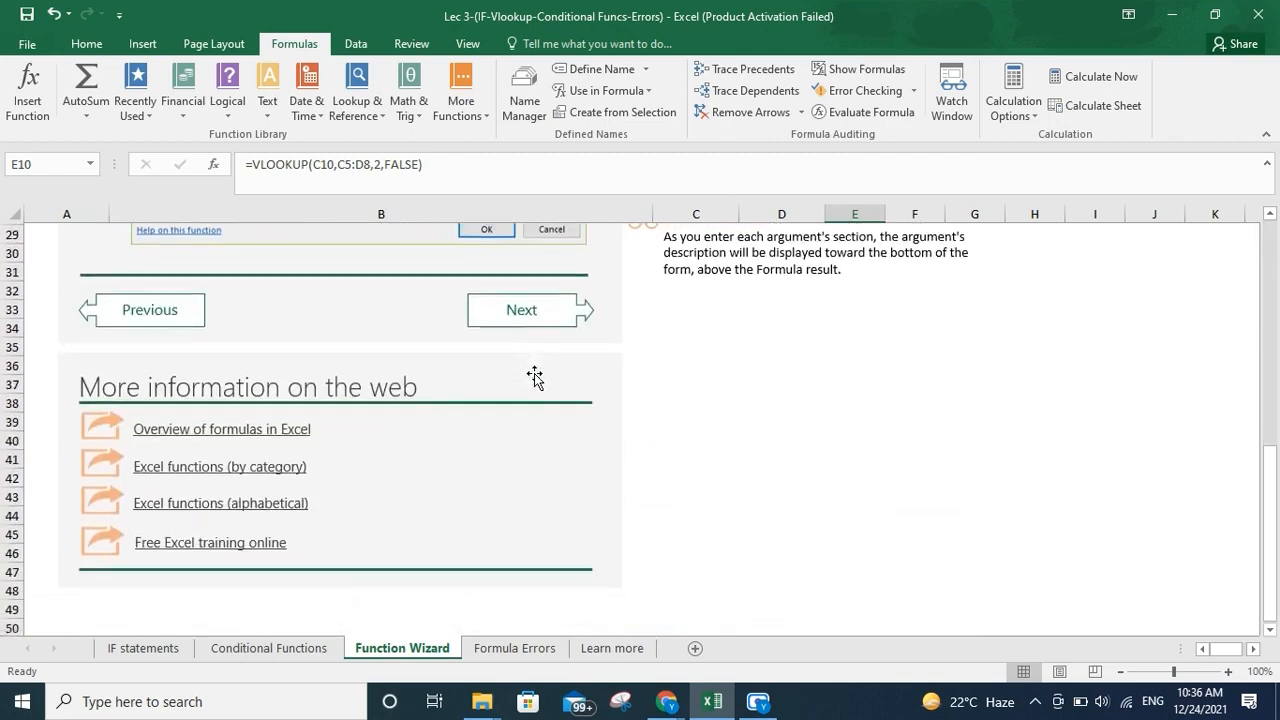
scroll(536, 374, "down", 2)
scroll(533, 374, "up", 9)
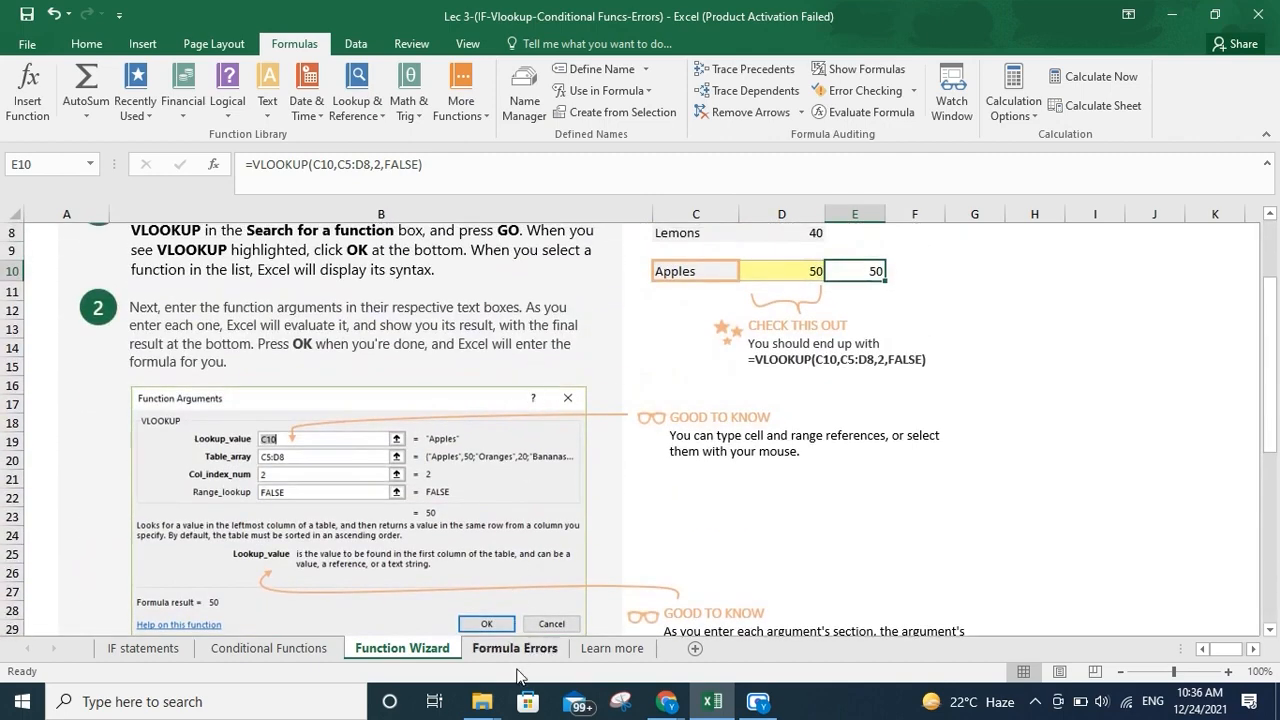
left_click(514, 650)
scroll(615, 580, "up", 5)
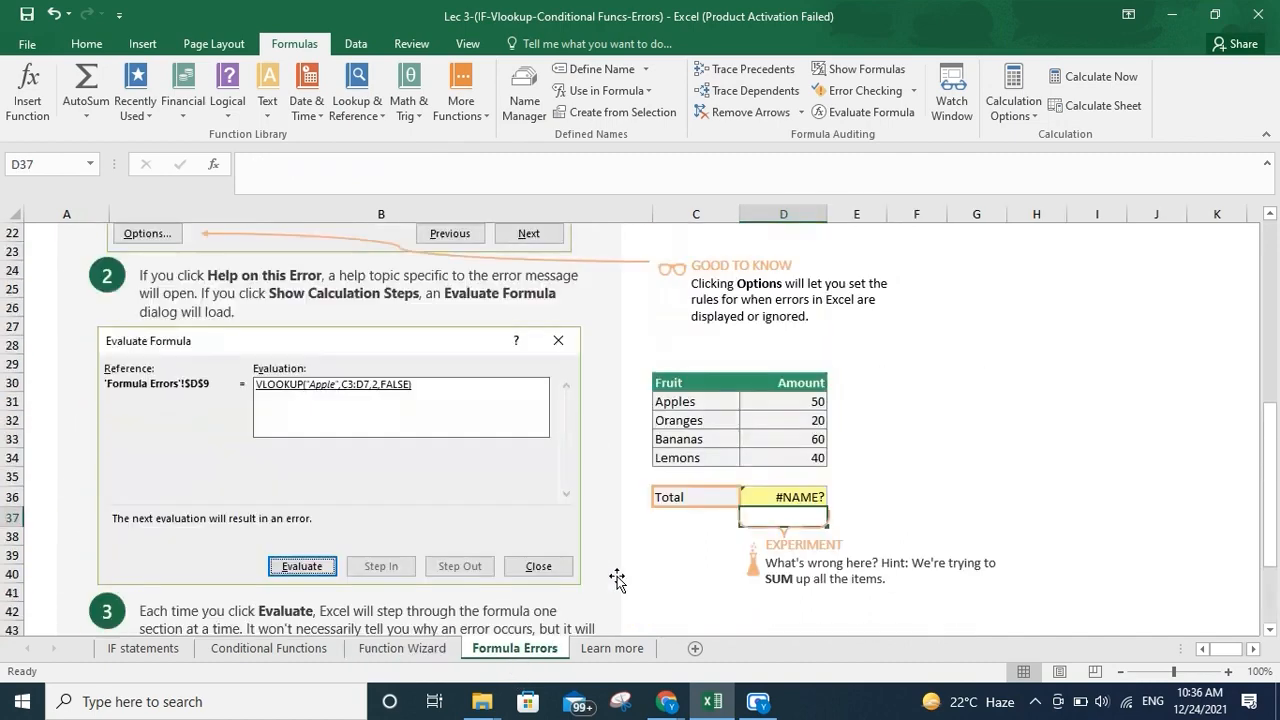
scroll(617, 580, "up", 7)
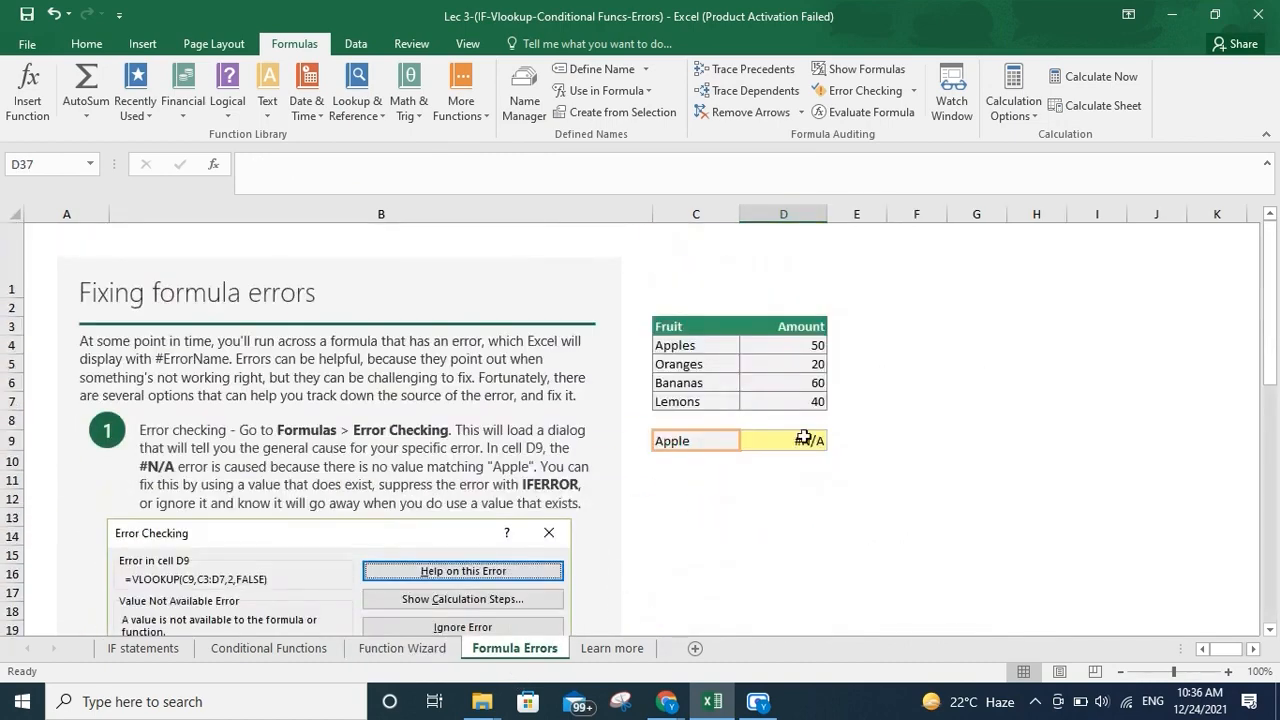
left_click(805, 440)
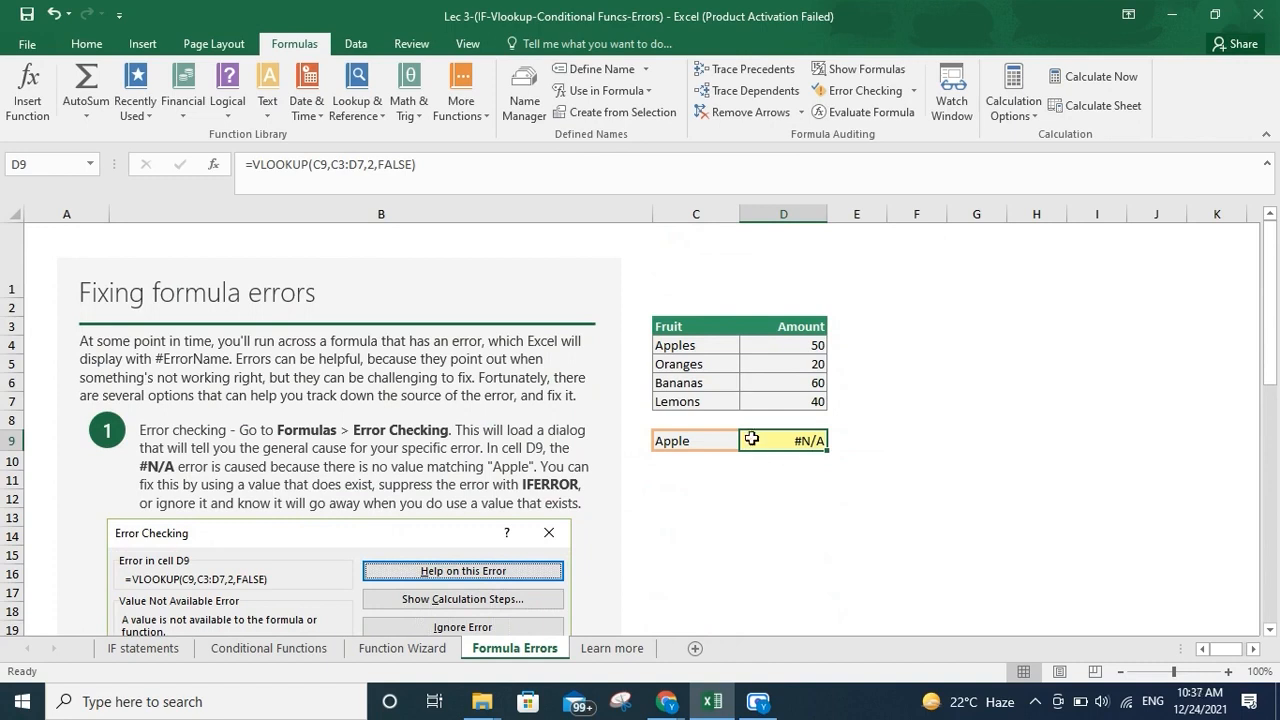
left_click(465, 190)
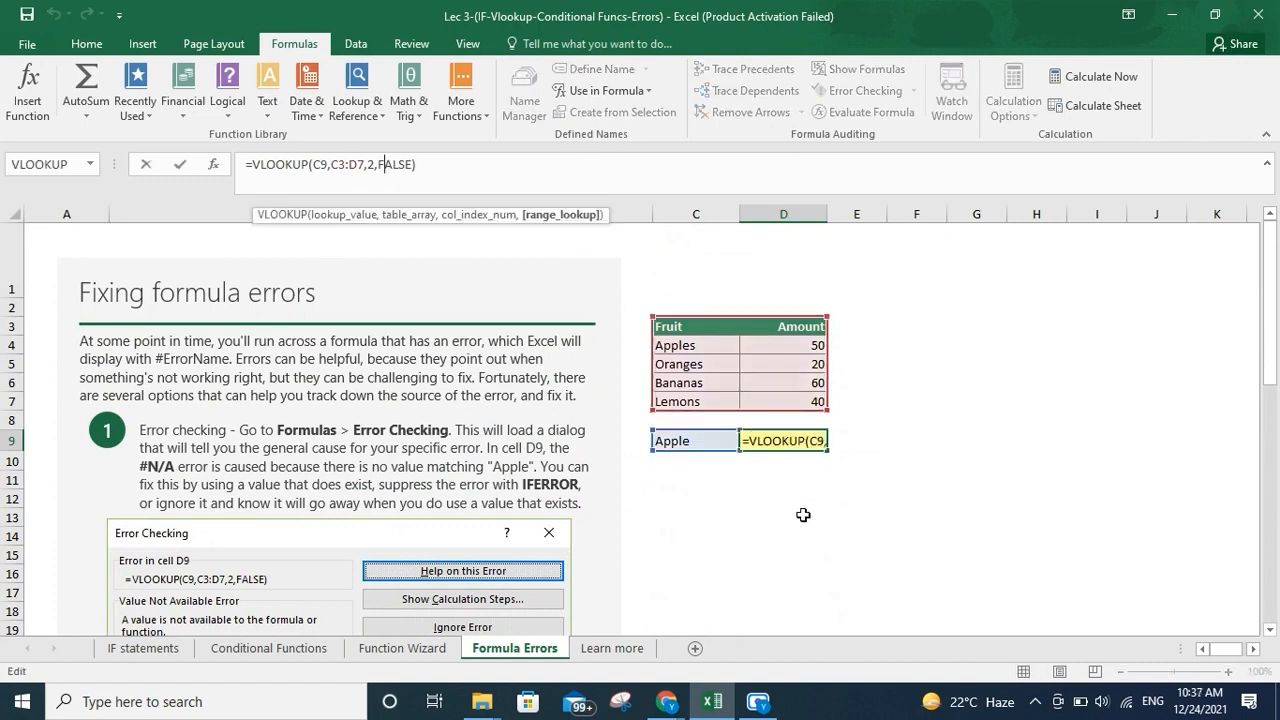
left_click(806, 517)
left_click(770, 443)
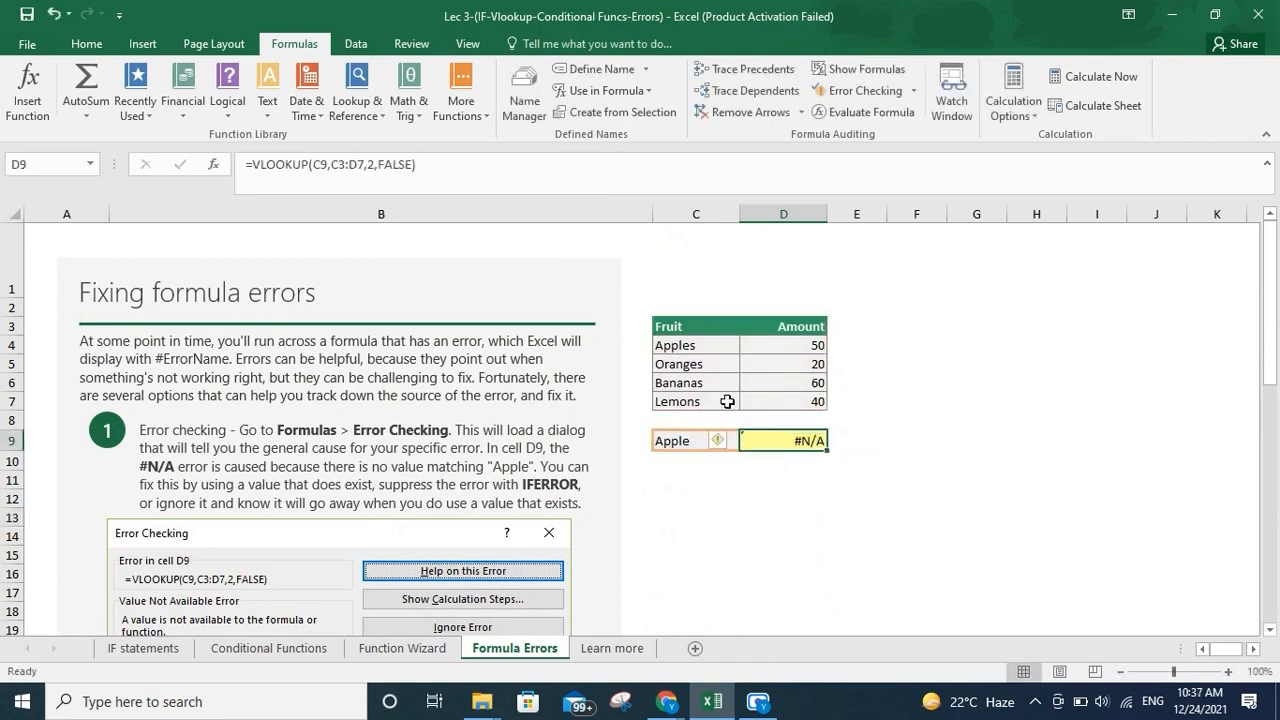
Run Evaluate Formula on D9, evaluating it, restarting, and stepping into and out of the C9 reference
left_click(862, 112)
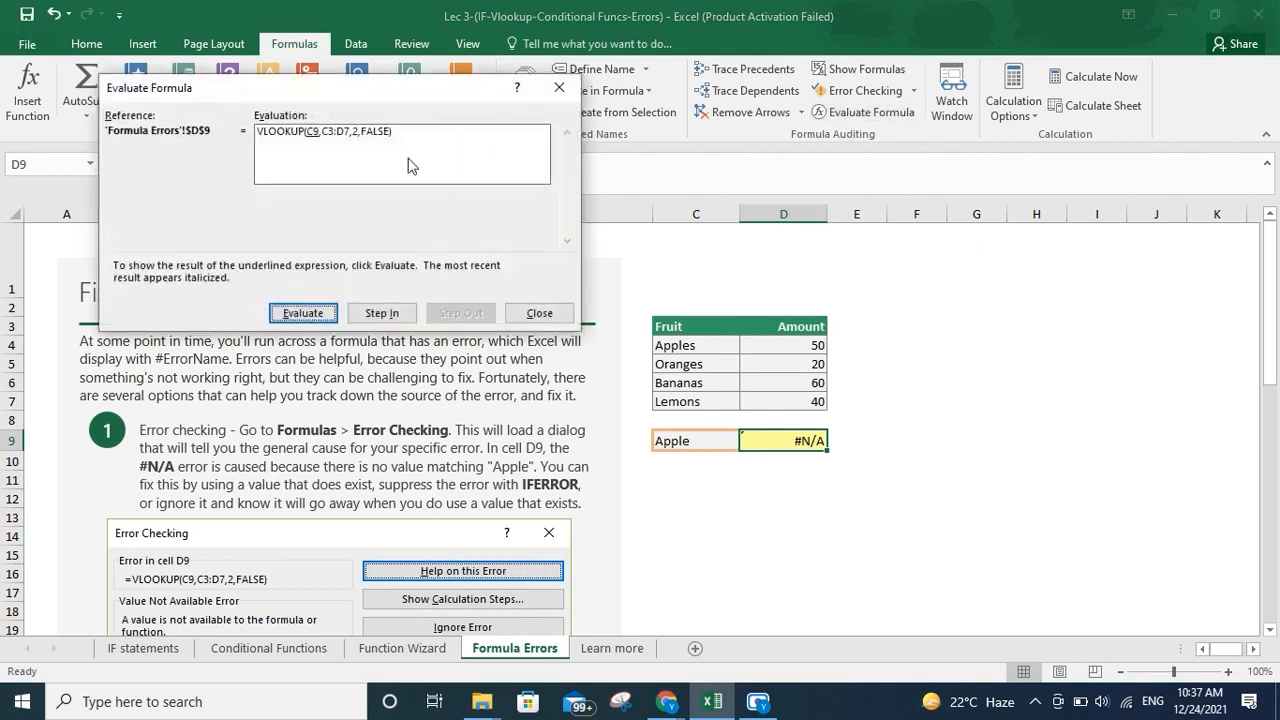
left_click(324, 317)
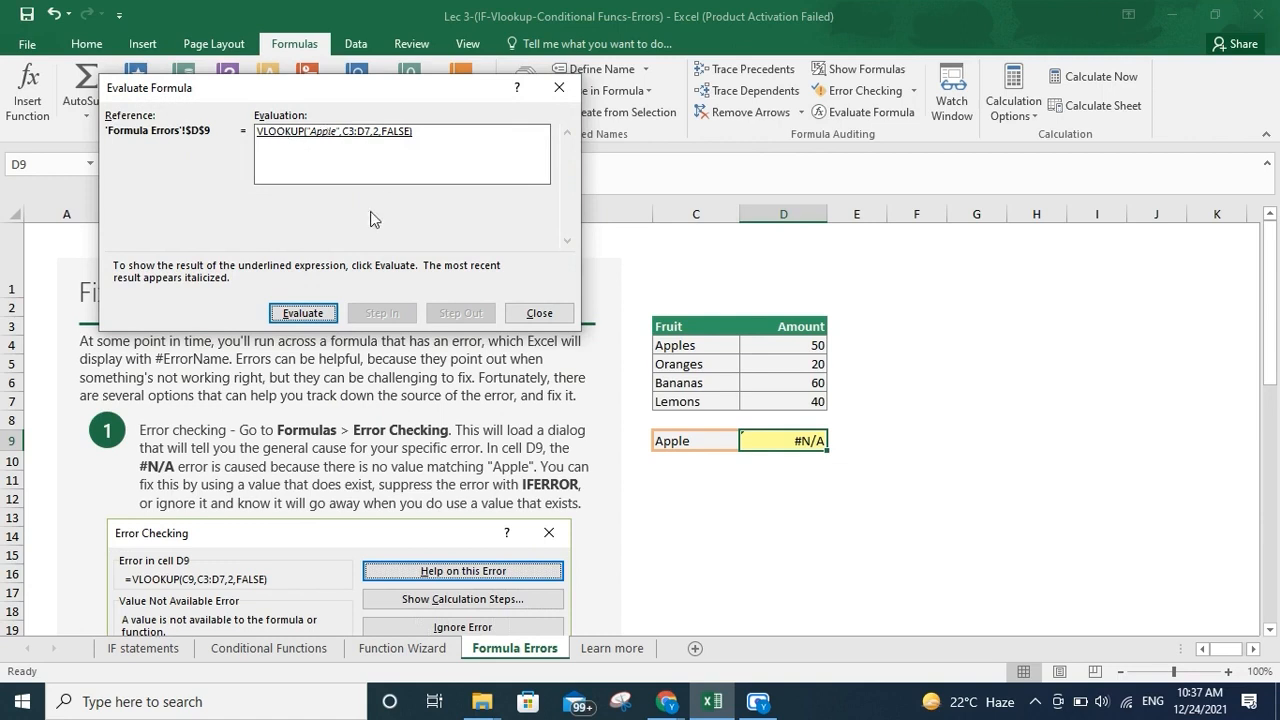
left_click(302, 313)
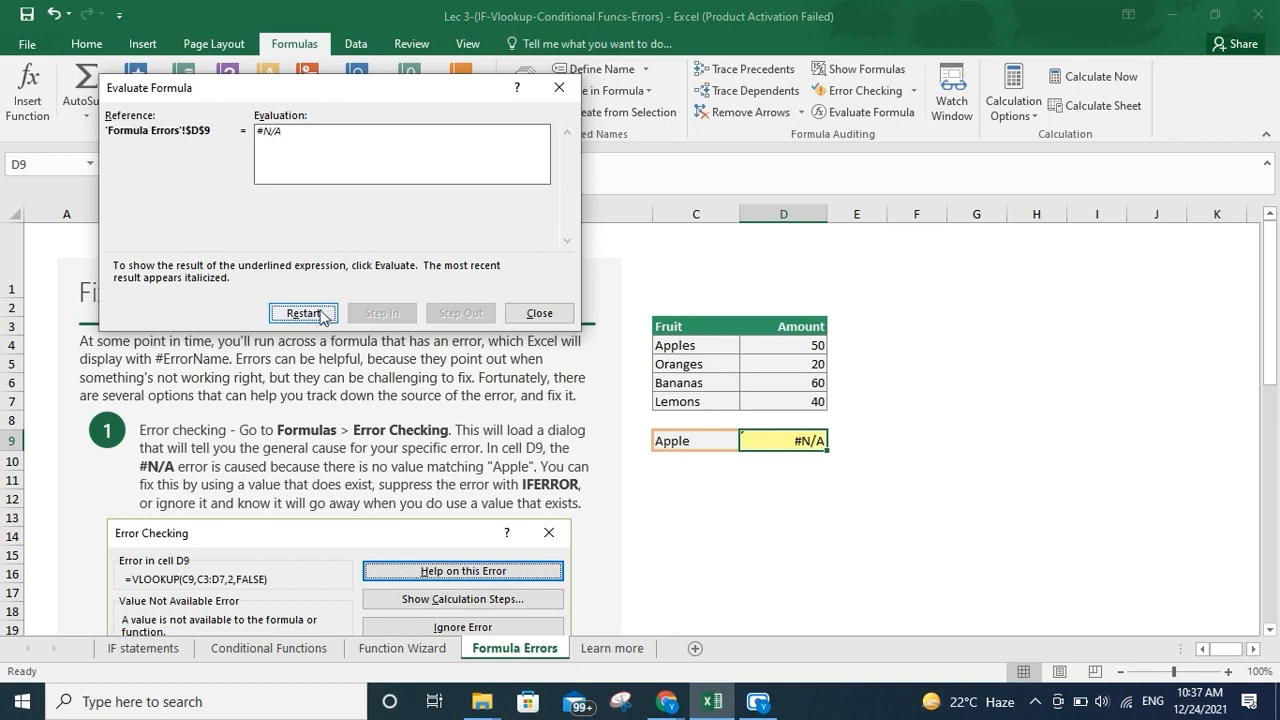
left_click(333, 314)
left_click(380, 314)
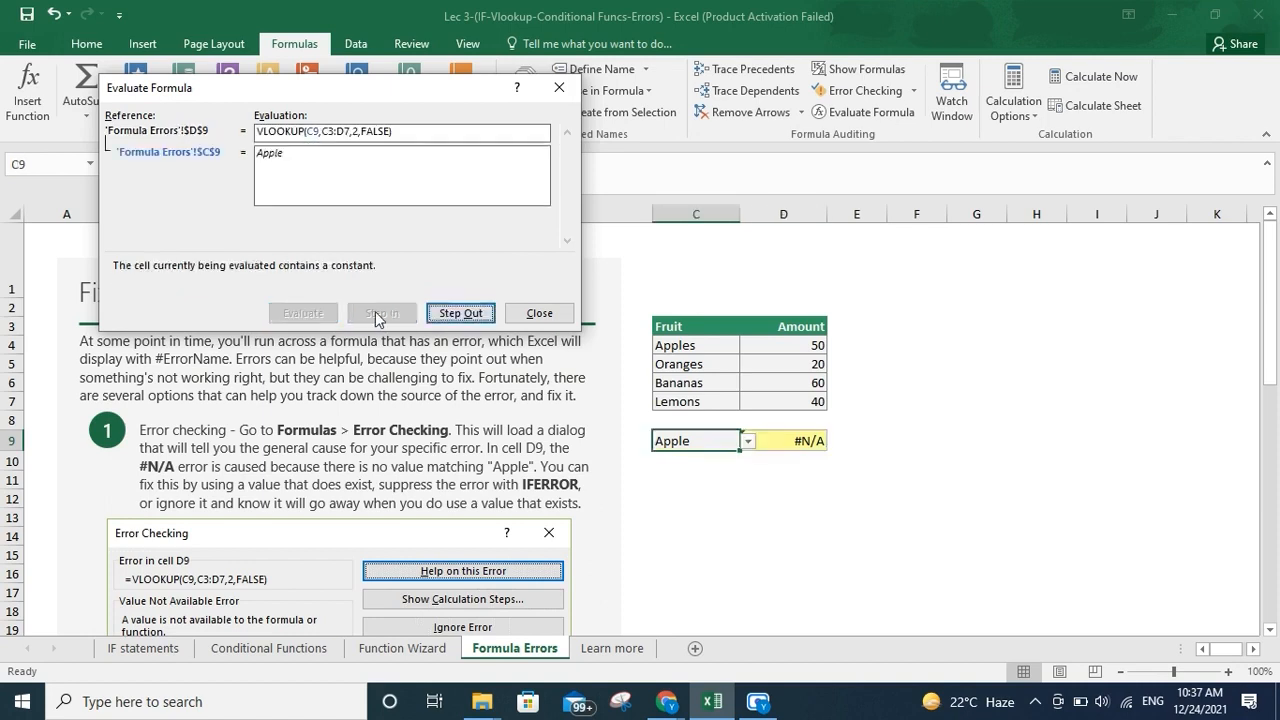
left_click(450, 311)
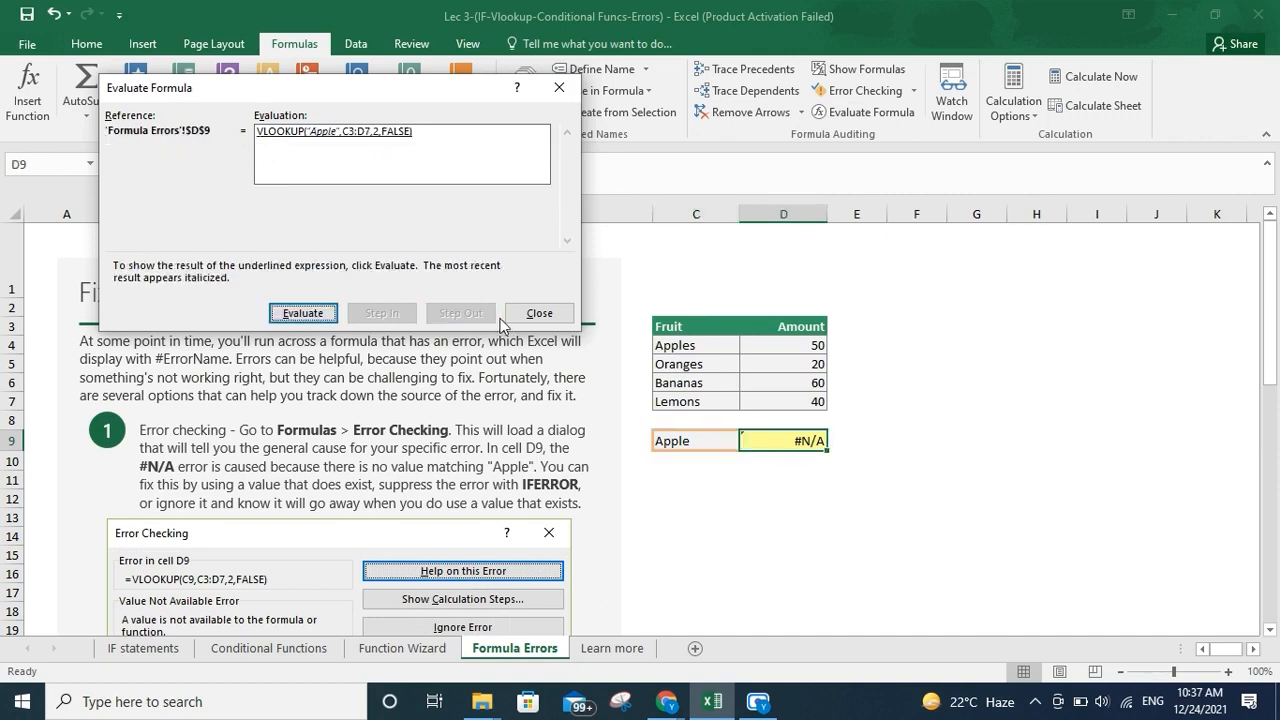
Close the Evaluate Formula dialog and change the lookup value in C9 to Apples
left_click(539, 313)
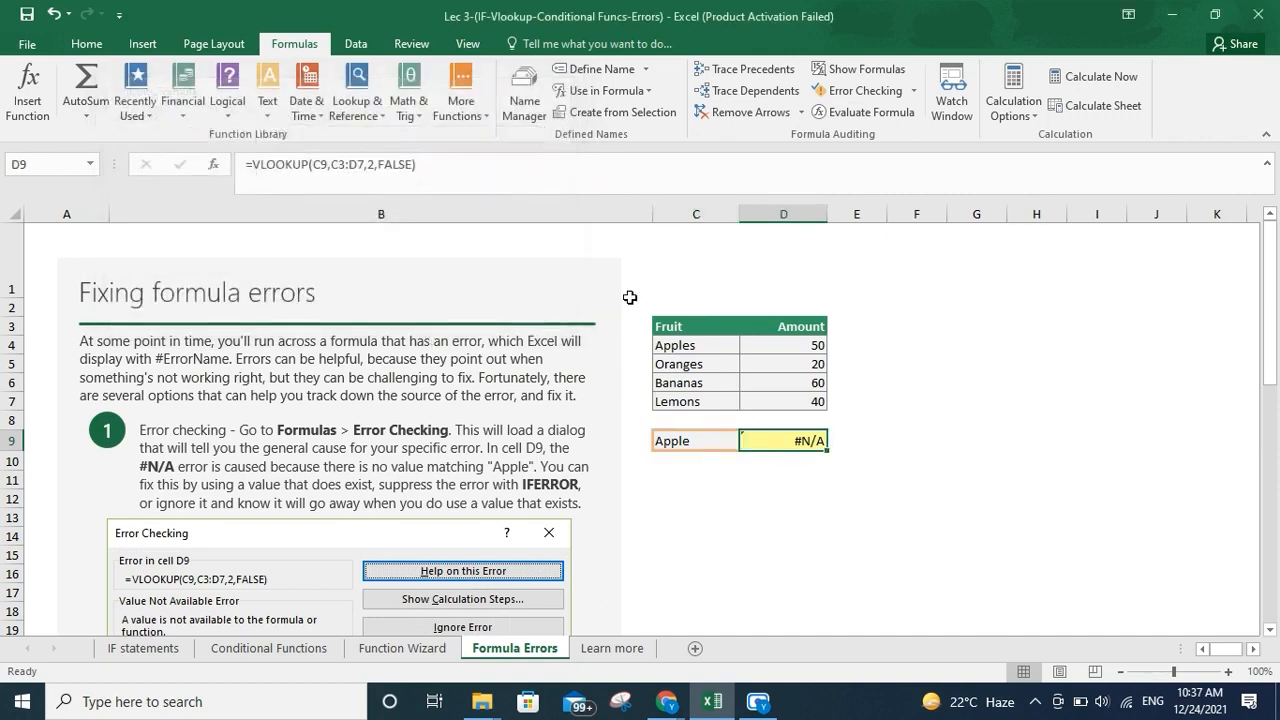
left_click(701, 441)
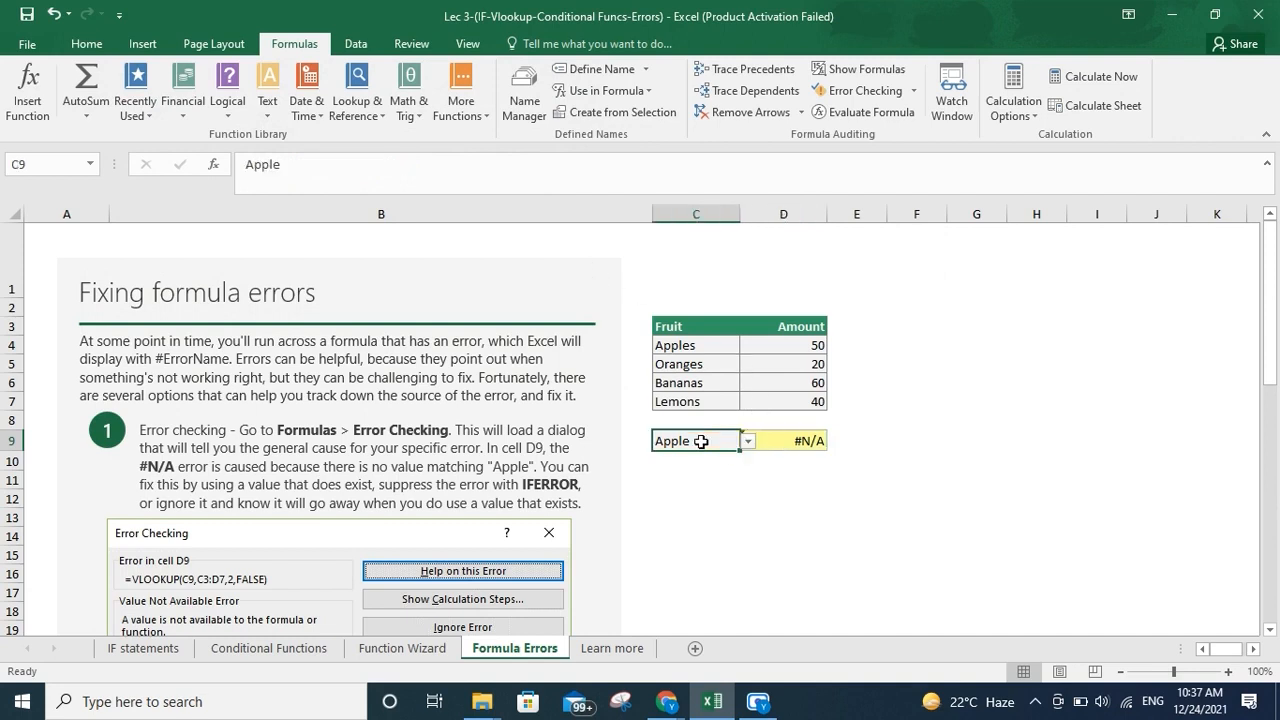
double_click(702, 442)
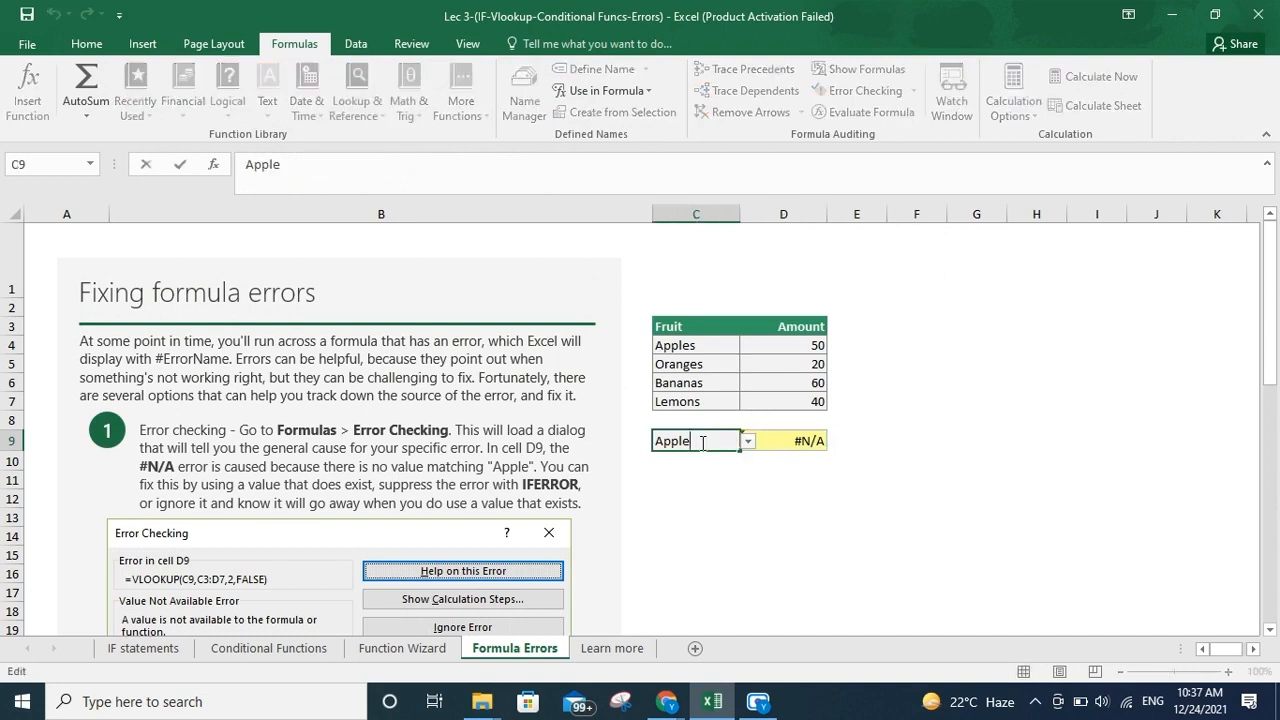
type("s")
key("Return")
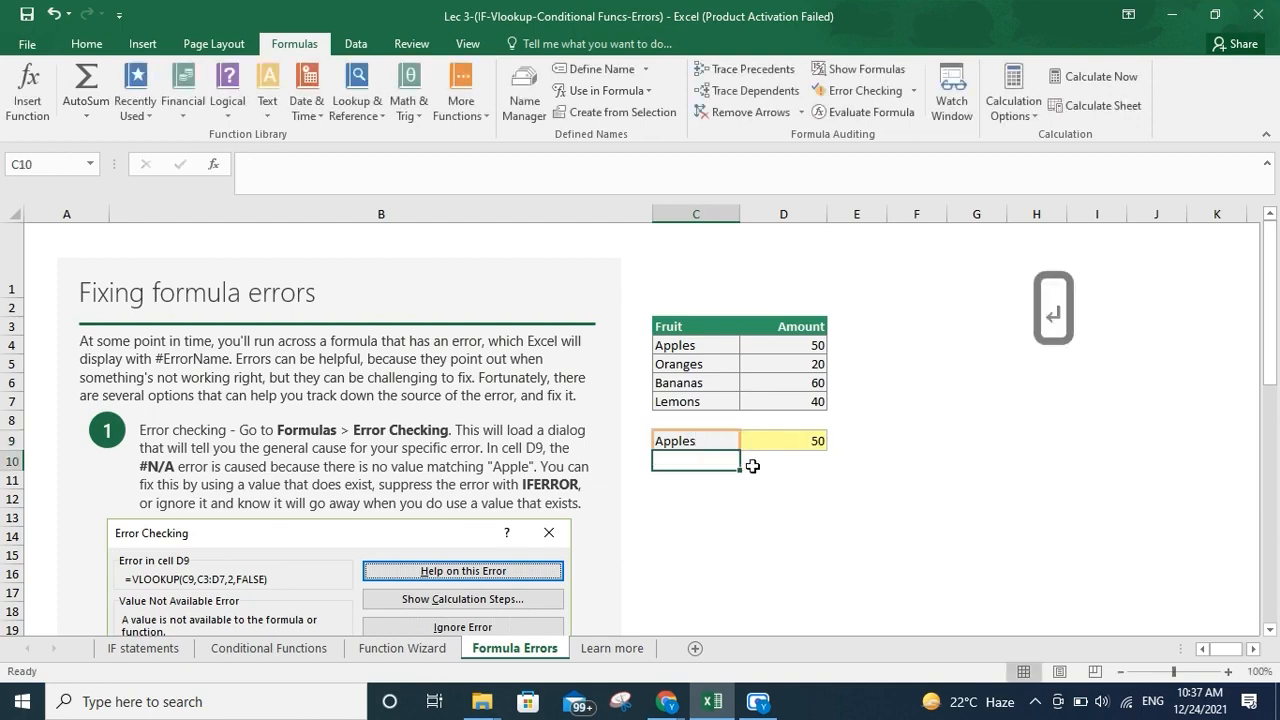
Open the Total formula in D36 for editing and cancel the edit
scroll(752, 466, "down", 3)
scroll(752, 466, "down", 3)
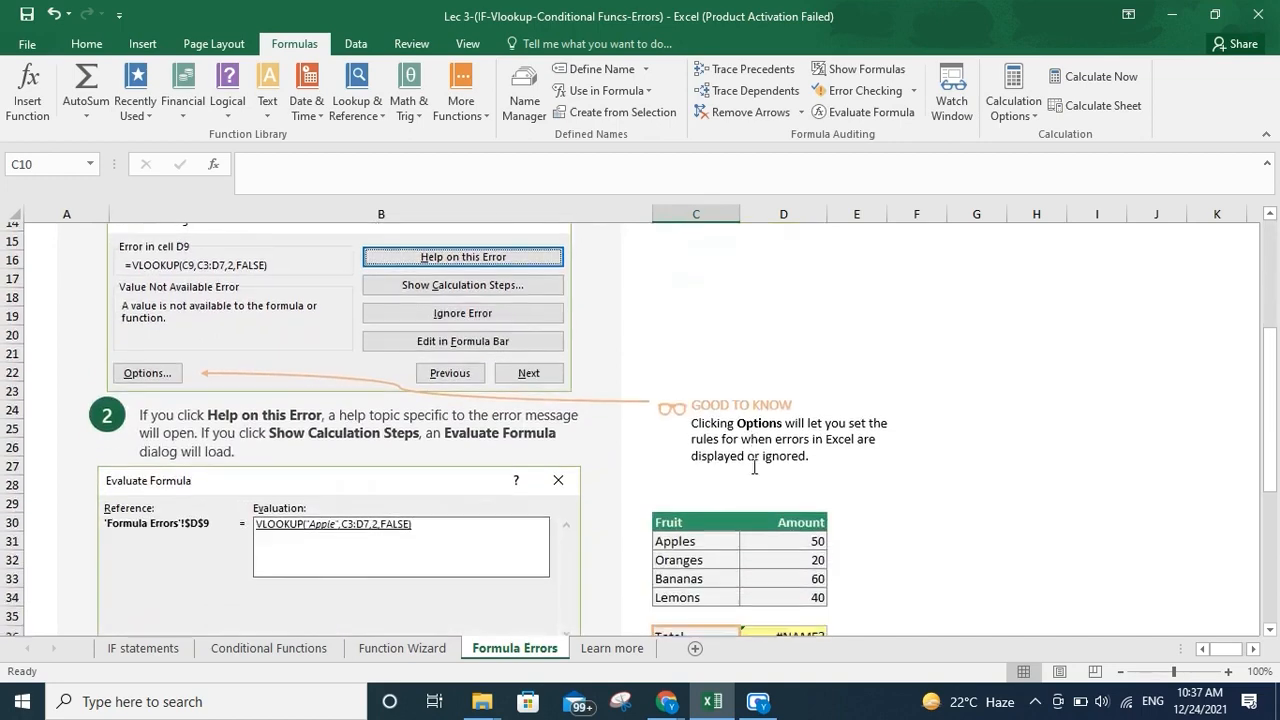
scroll(754, 466, "down", 1)
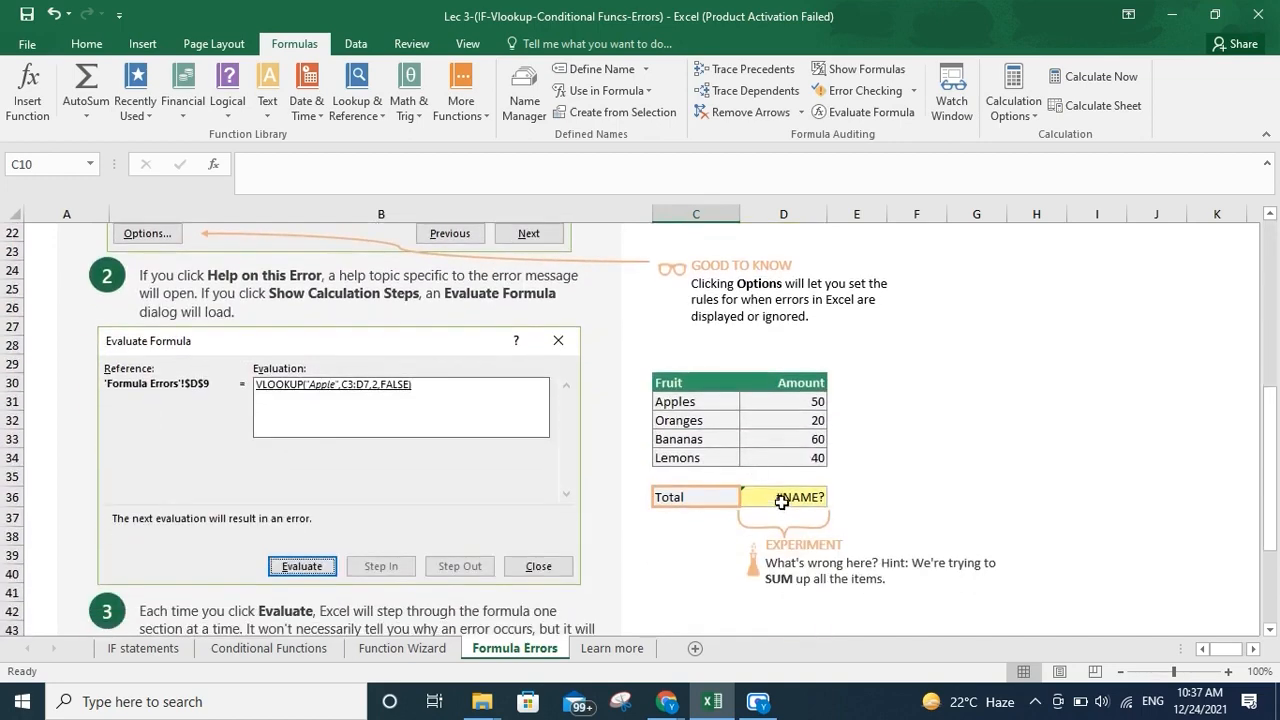
left_click(782, 502)
left_click(290, 172)
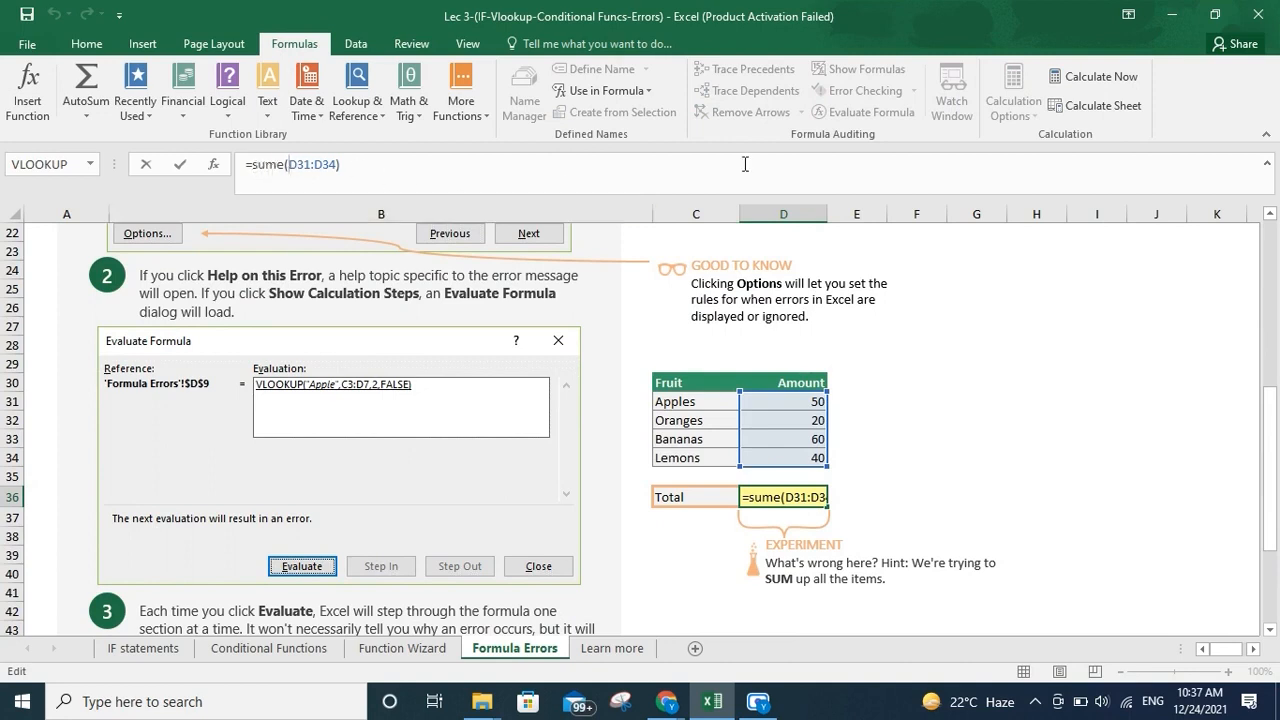
left_click(895, 503)
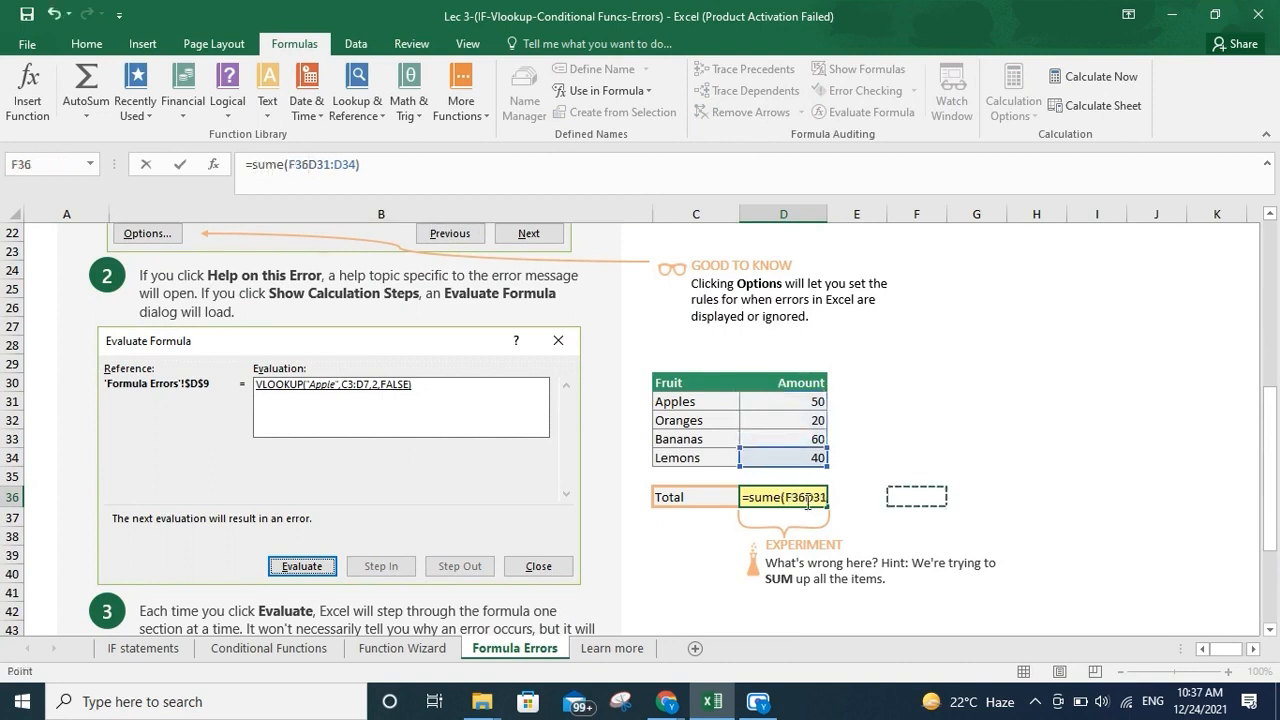
key("Escape")
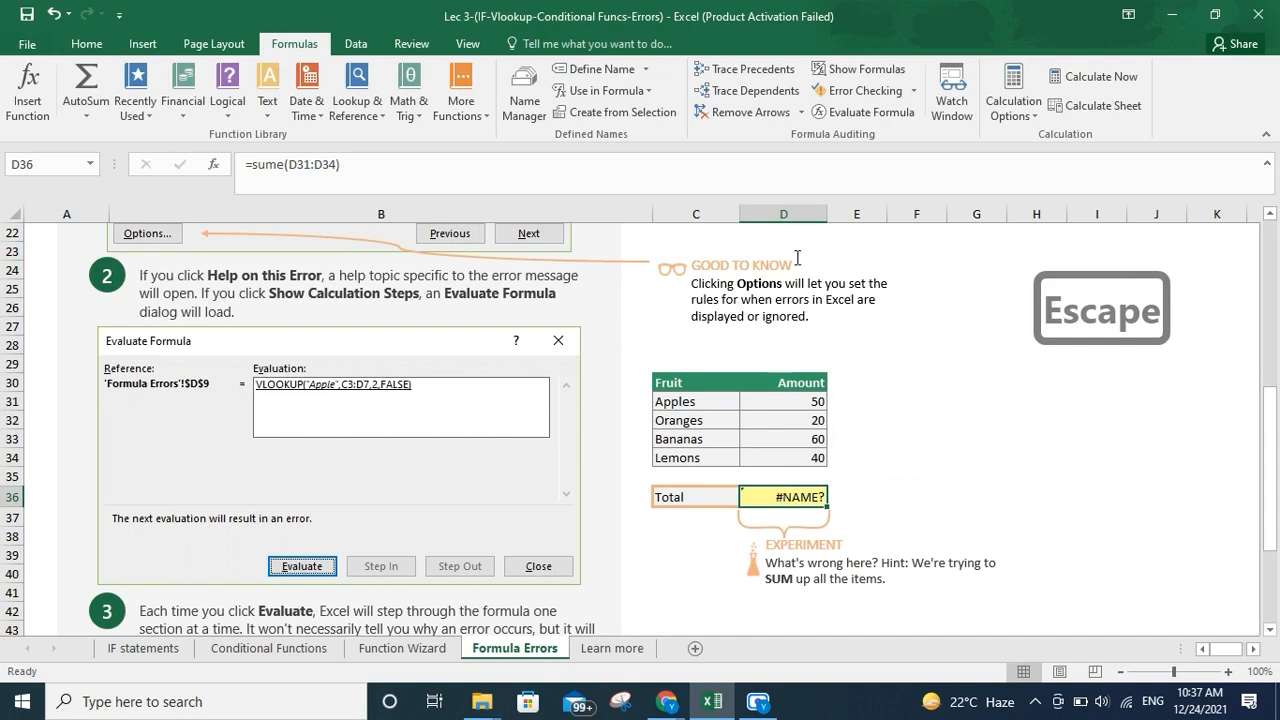
Run Error Checking on D36, evaluate its formula through the calculation steps, and close both dialogs
left_click(866, 97)
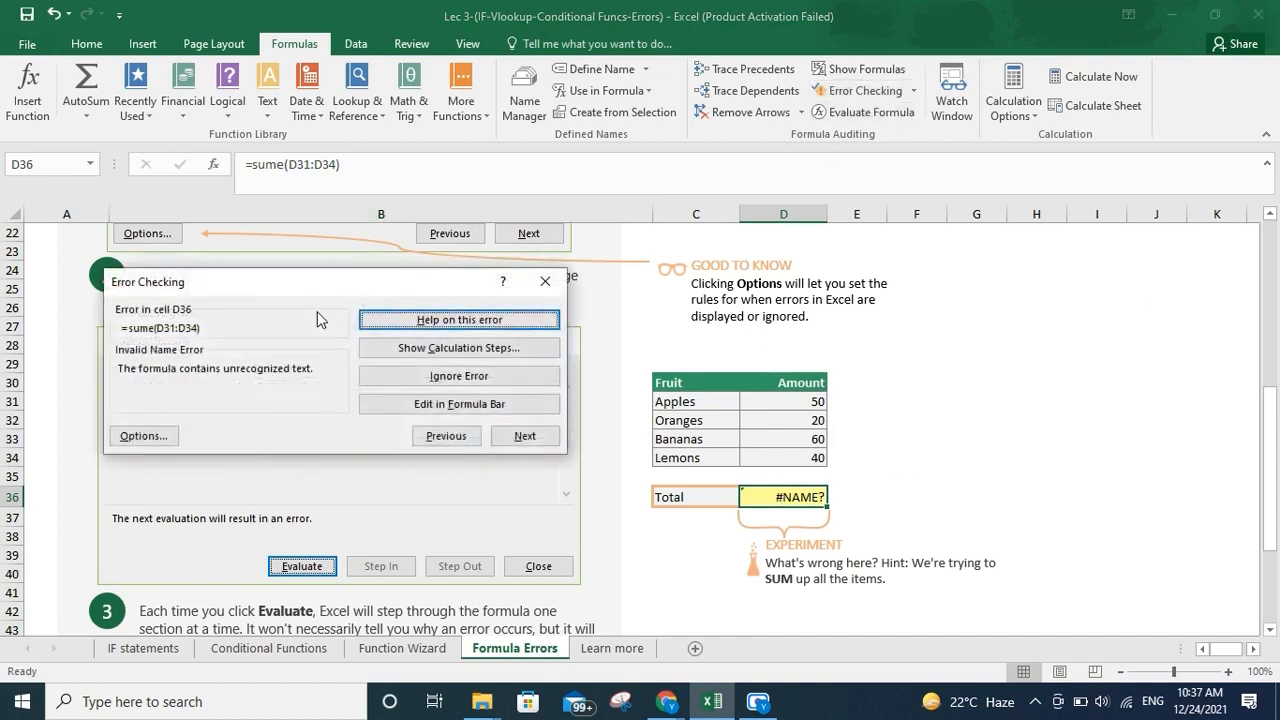
left_click(453, 348)
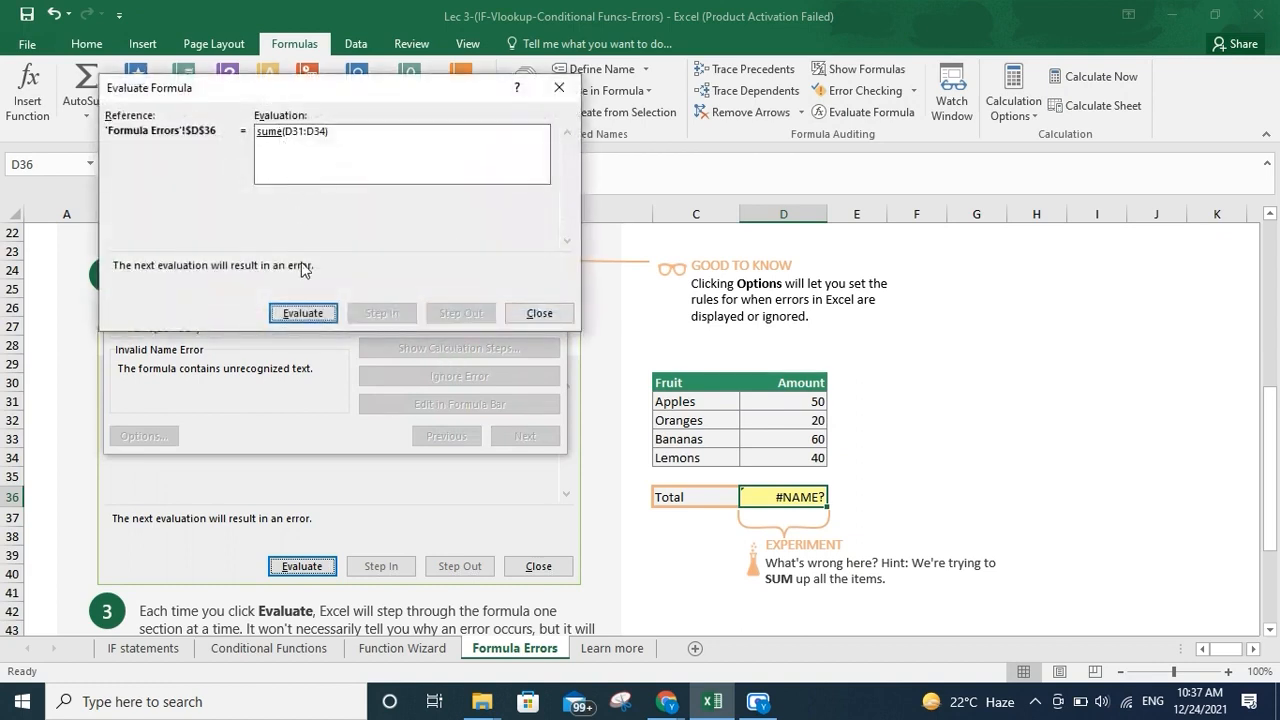
left_click(316, 318)
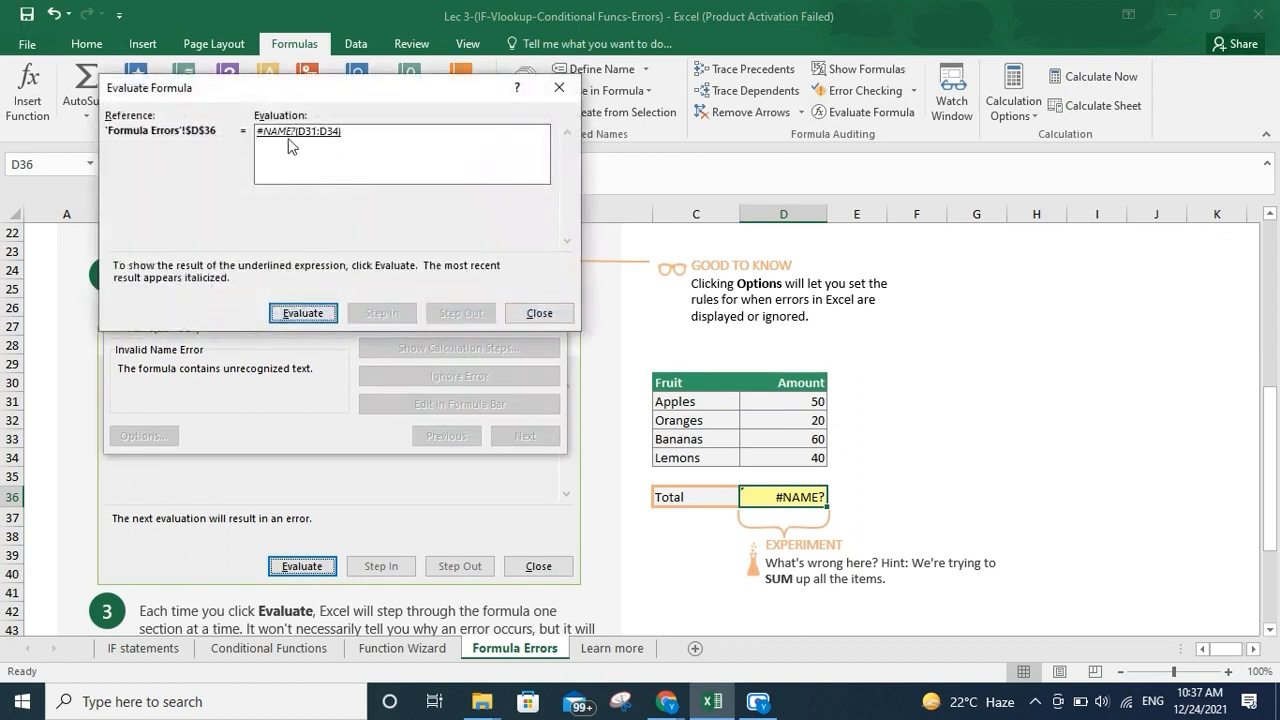
left_click(533, 314)
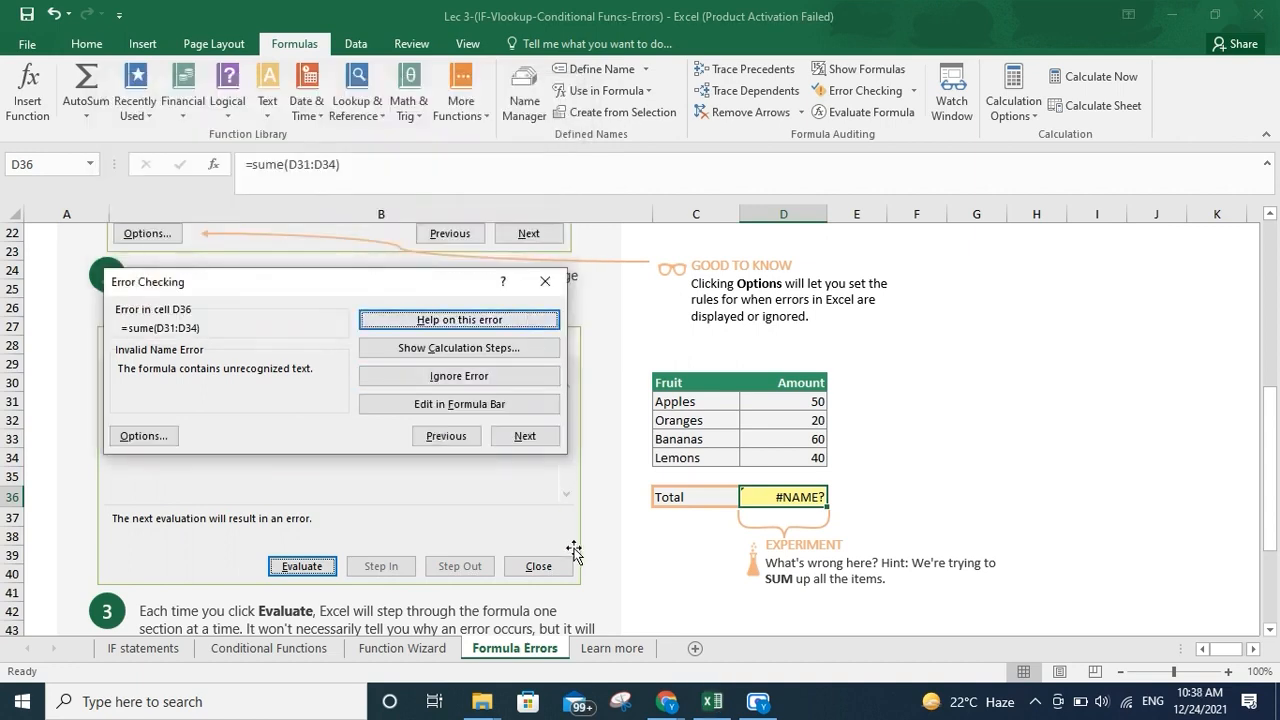
left_click(546, 284)
Correct the function name in D36's formula so it reads =sum(D31:D34)
left_click(281, 164)
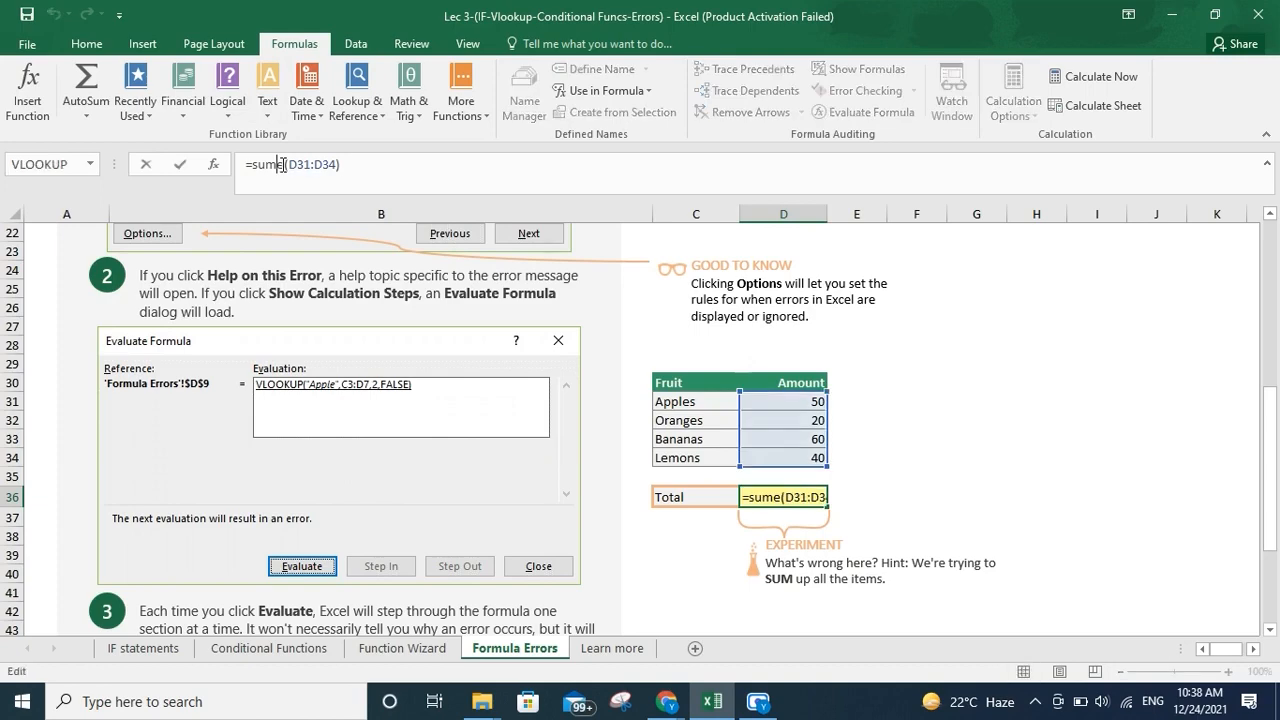
key("Delete")
key("Return")
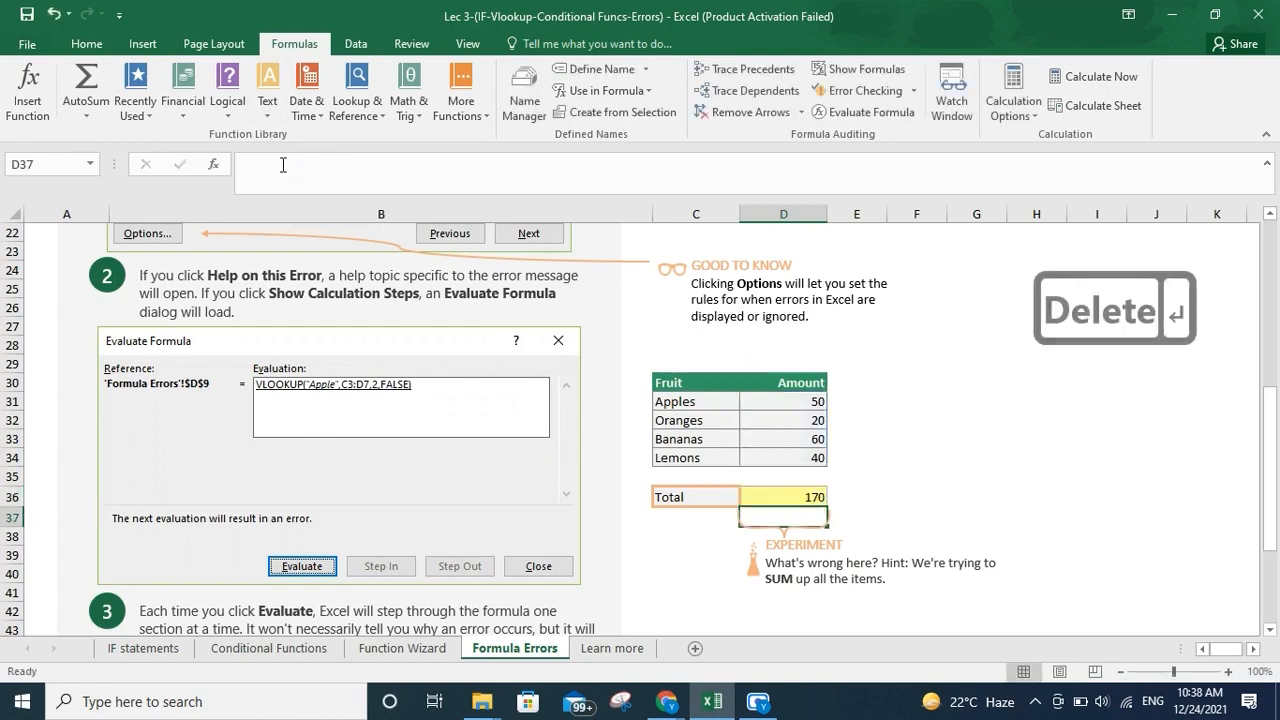
scroll(666, 433, "down", 3)
scroll(666, 433, "up", 9)
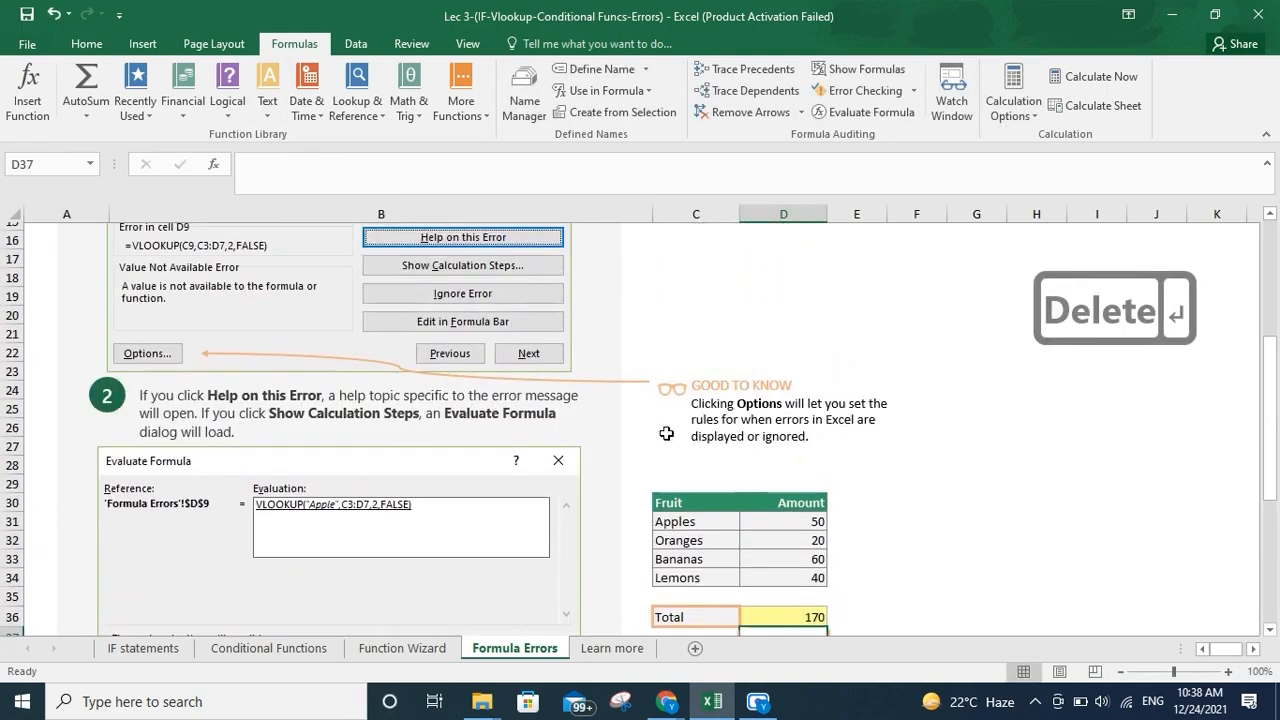